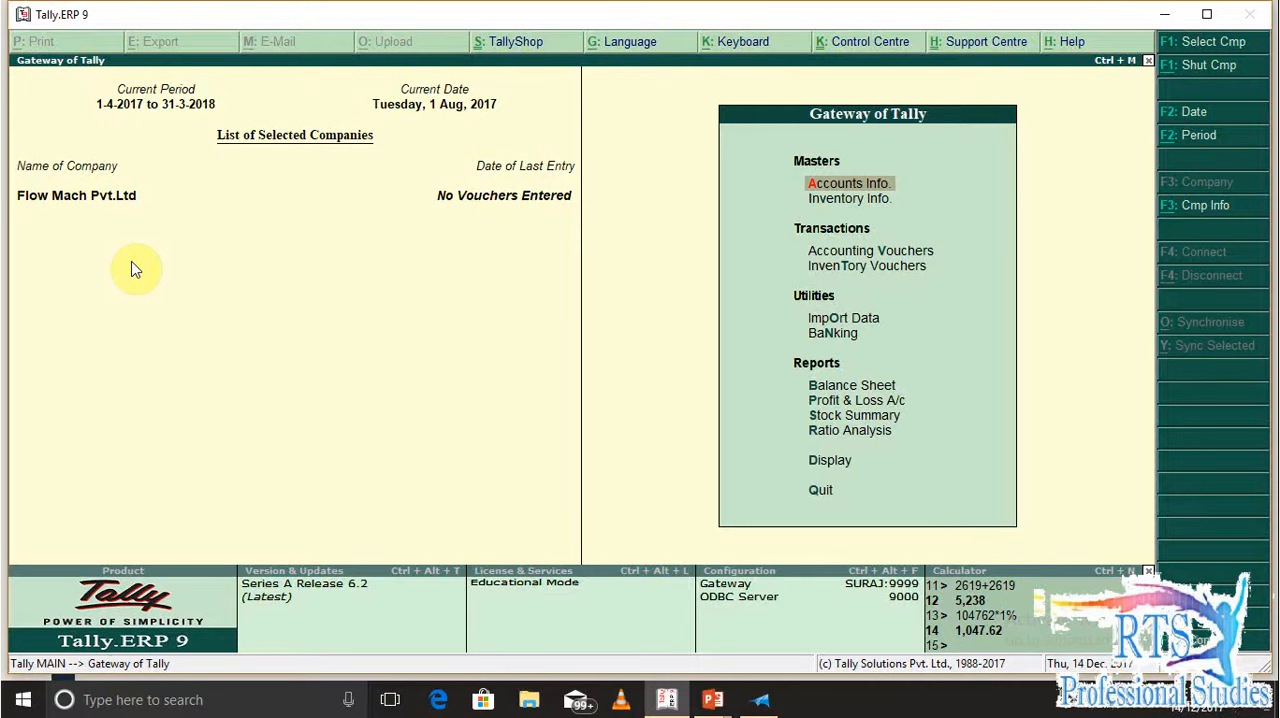
# Open the company's statutory and taxation features and bring up the GST details
pyautogui.press('F11')
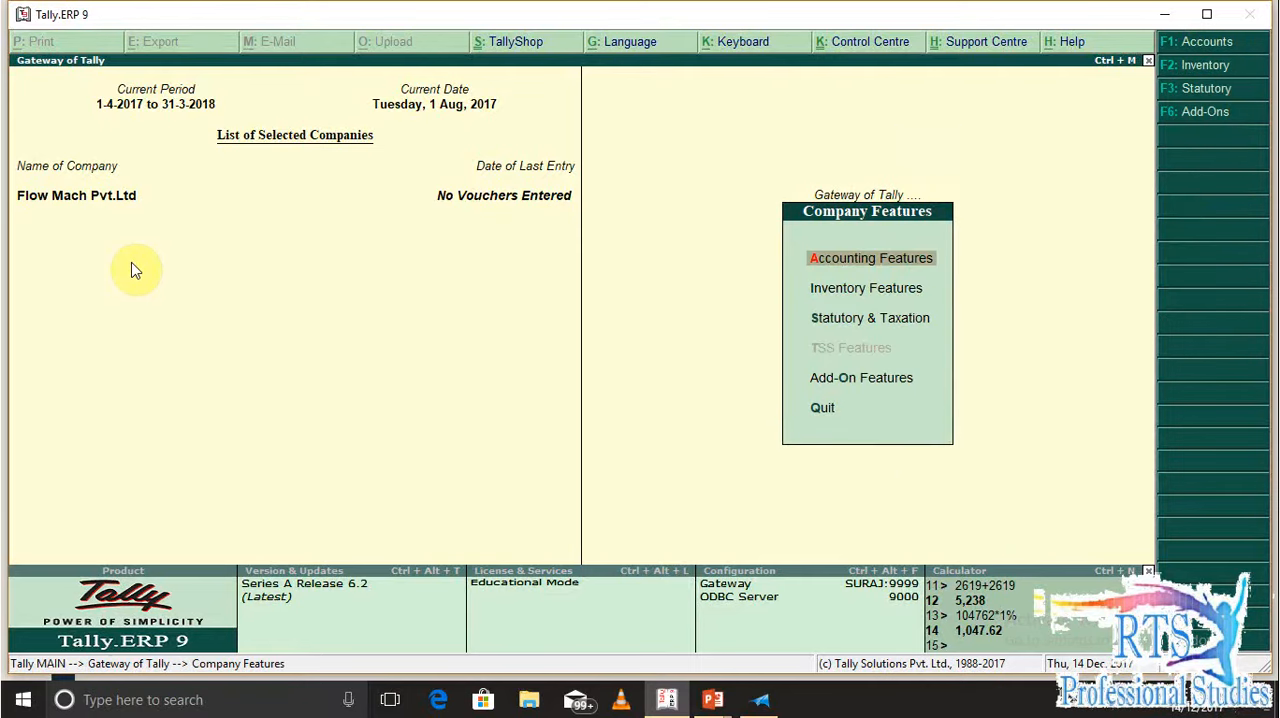
pyautogui.press('Down')
pyautogui.press('Down')
pyautogui.press('Return')
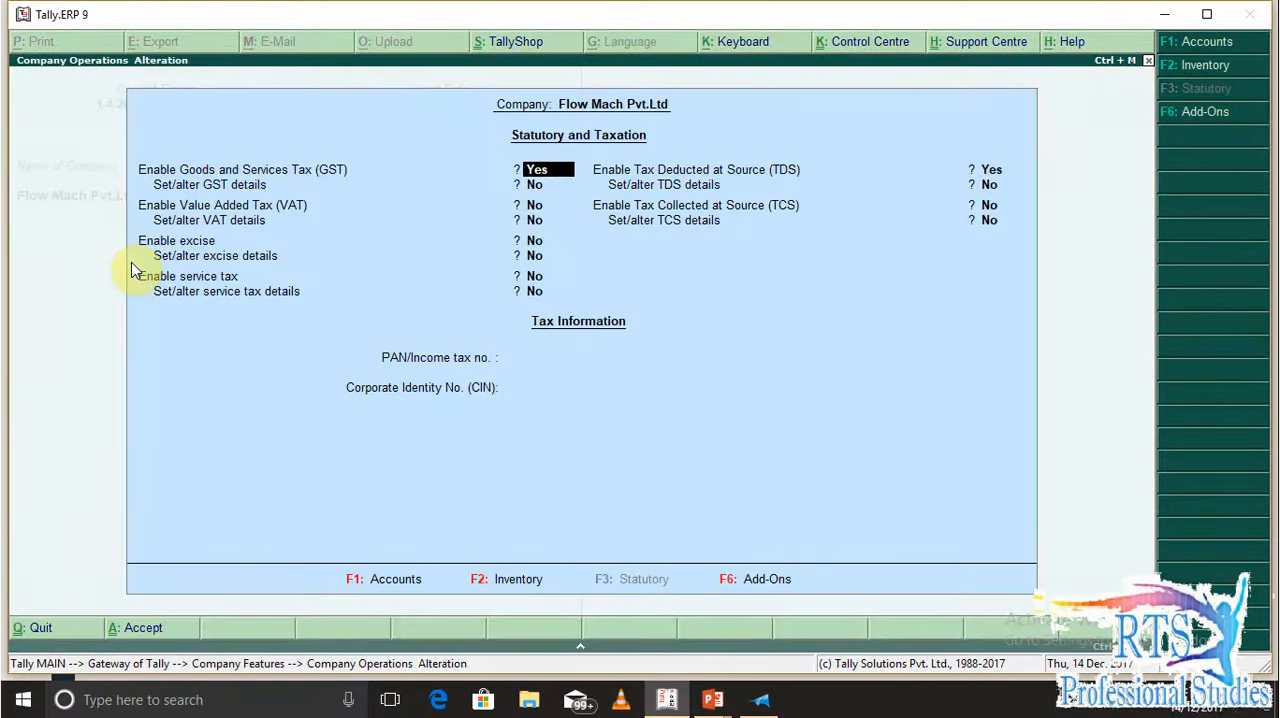
pyautogui.press('Return')
pyautogui.write('y')
pyautogui.press('Return')
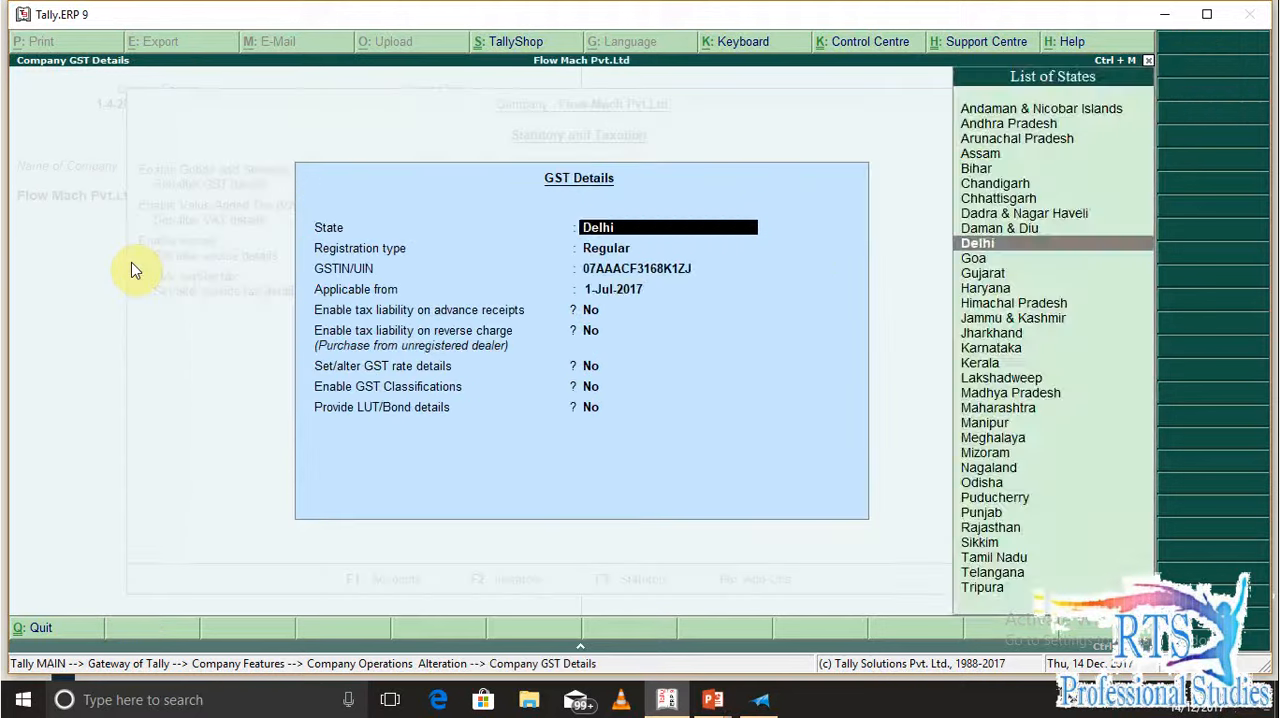
# Review the company's GST details, including state, registration type and applicable date, and move on to the TDS settings
pyautogui.press('Return')
pyautogui.press('Return')
pyautogui.press('Return')
pyautogui.press('Return')
pyautogui.press('Return')
pyautogui.press('Return')
pyautogui.press('Return')
pyautogui.press('Return')
pyautogui.press('Return')
pyautogui.press('y')
pyautogui.press('Return')
pyautogui.press('Return')
pyautogui.press('Return')
# Open the company's TDS deductor details and review the deductor type, exemption rate and TDS options
pyautogui.press('Return')
pyautogui.write('y')
pyautogui.press('Return')
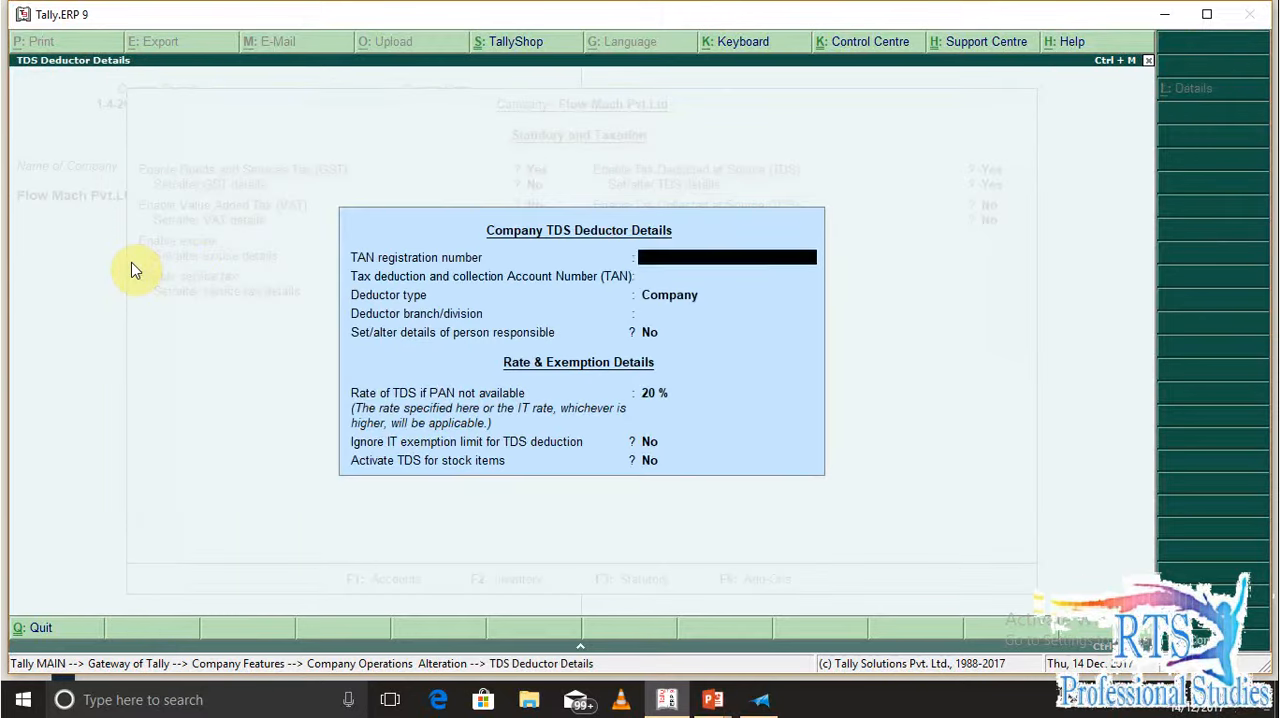
pyautogui.press('Return')
pyautogui.press('Up')
pyautogui.press('Return')
pyautogui.press('Return')
pyautogui.press('Return')
pyautogui.press('Return')
pyautogui.press('Return')
pyautogui.press('Return')
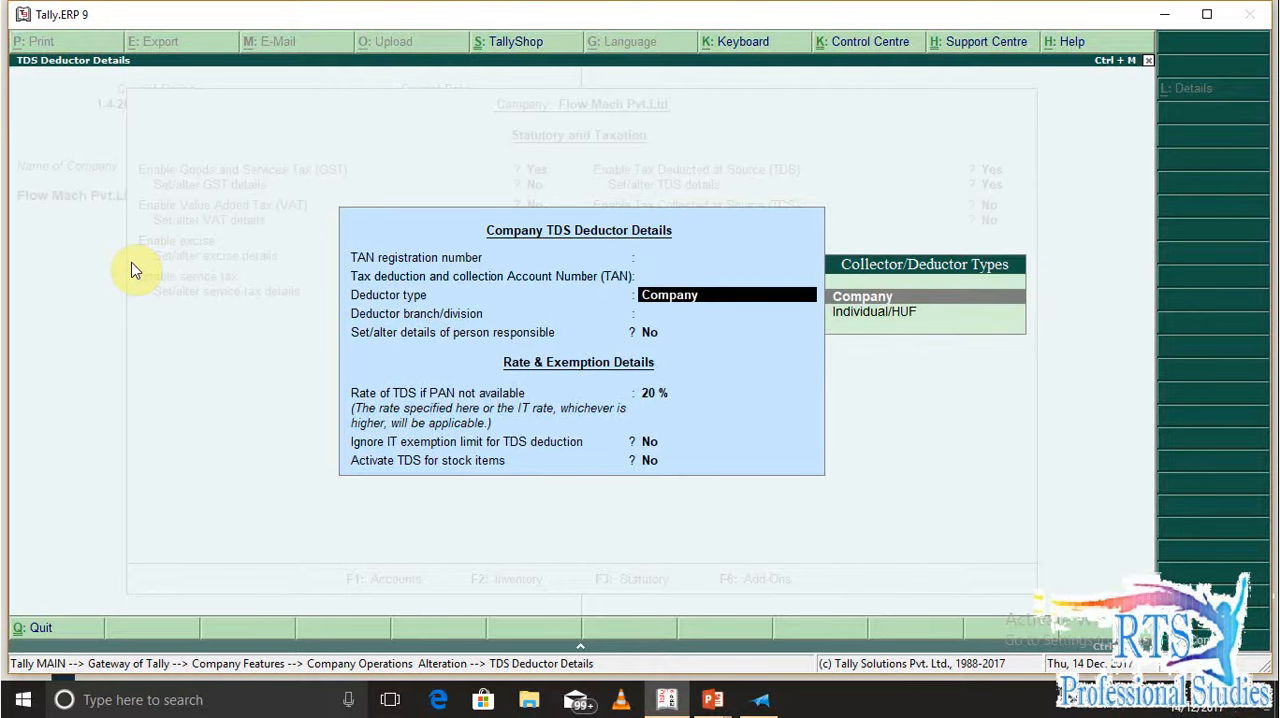
# Save the company's statutory and taxation settings and return to the Gateway of Tally
pyautogui.press('Return')
pyautogui.press('Return')
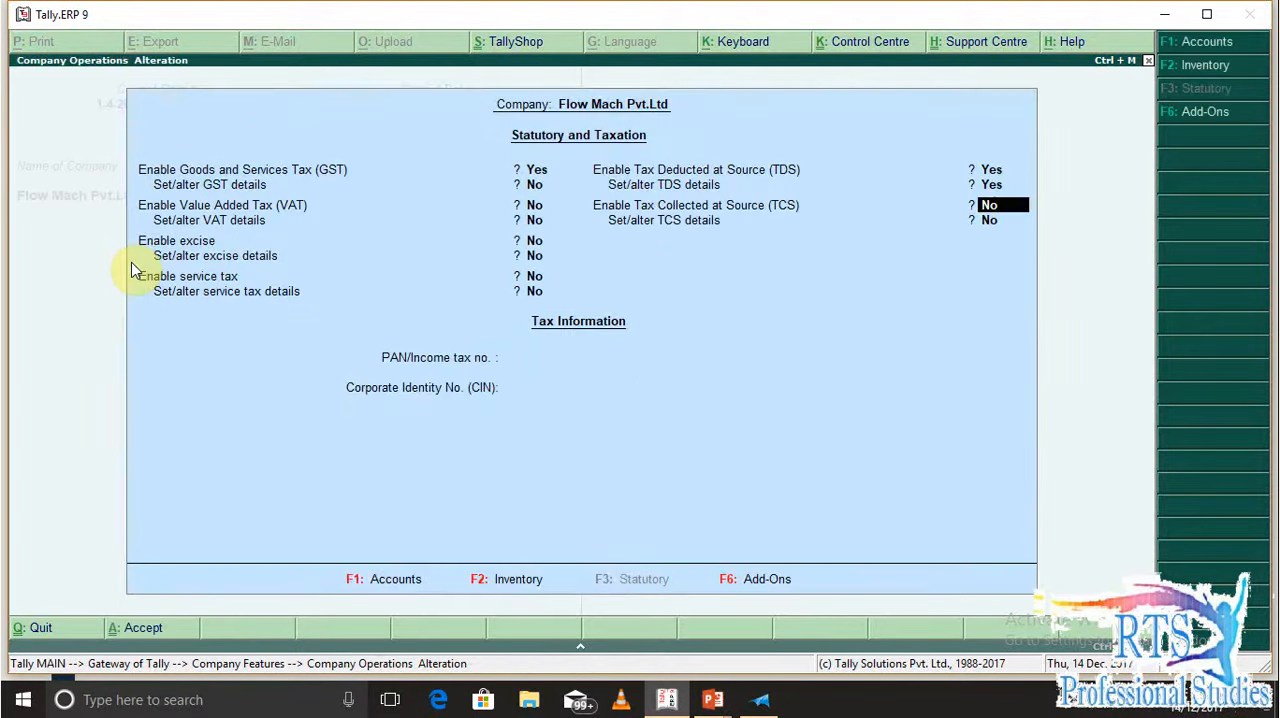
pyautogui.press('Return')
pyautogui.press('Return')
pyautogui.press('Return')
pyautogui.press('Return')
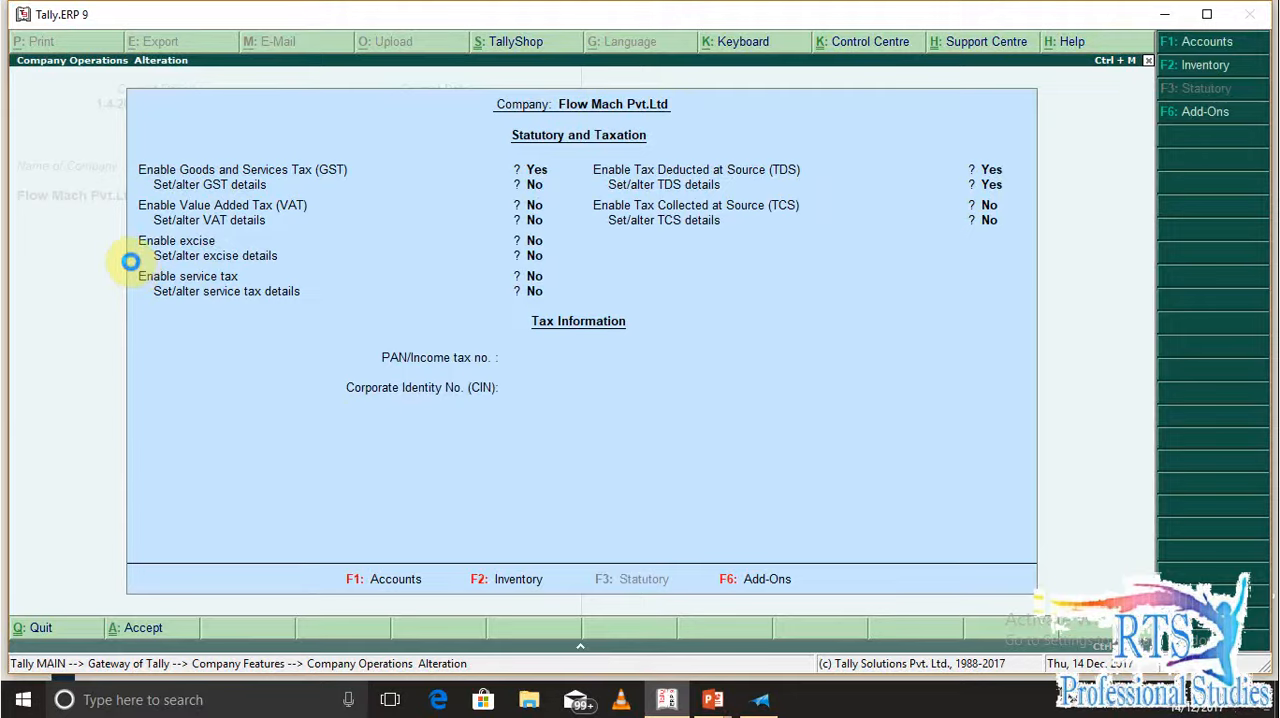
pyautogui.press('Escape')
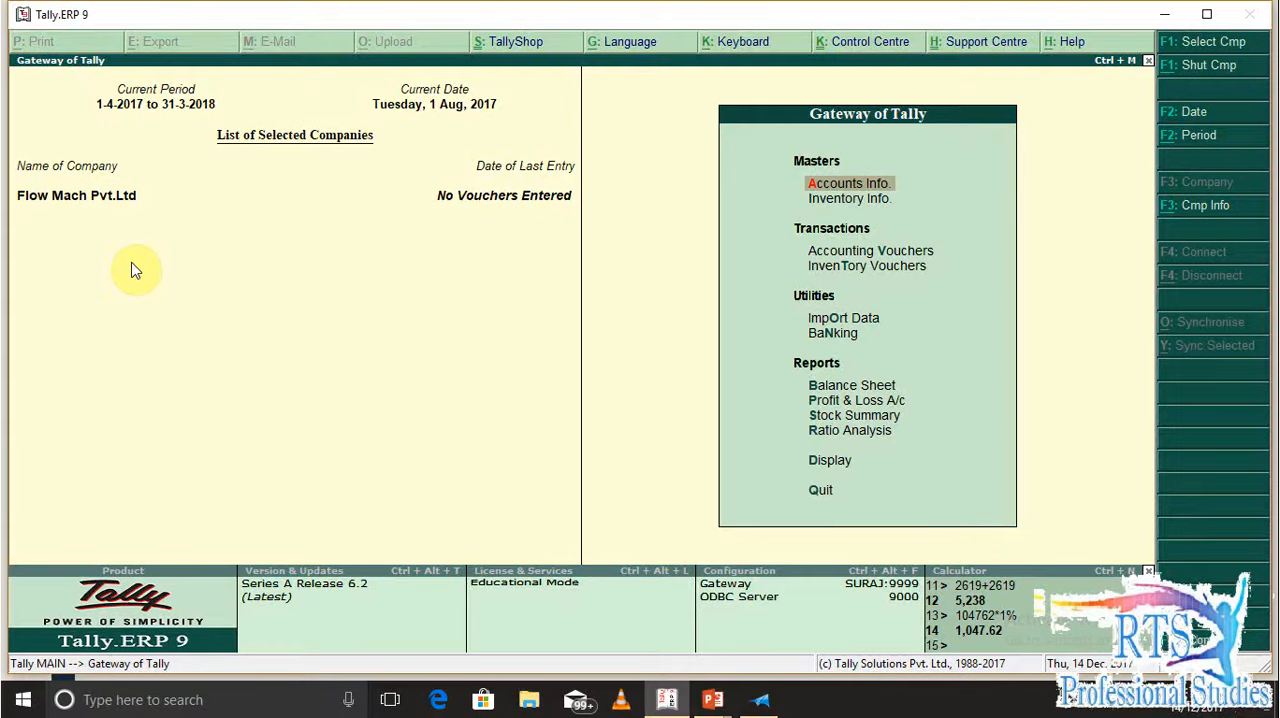
# Start a new accounting journal voucher and set the voucher date to 1-4 (1-Apr-2017)
pyautogui.press('v')
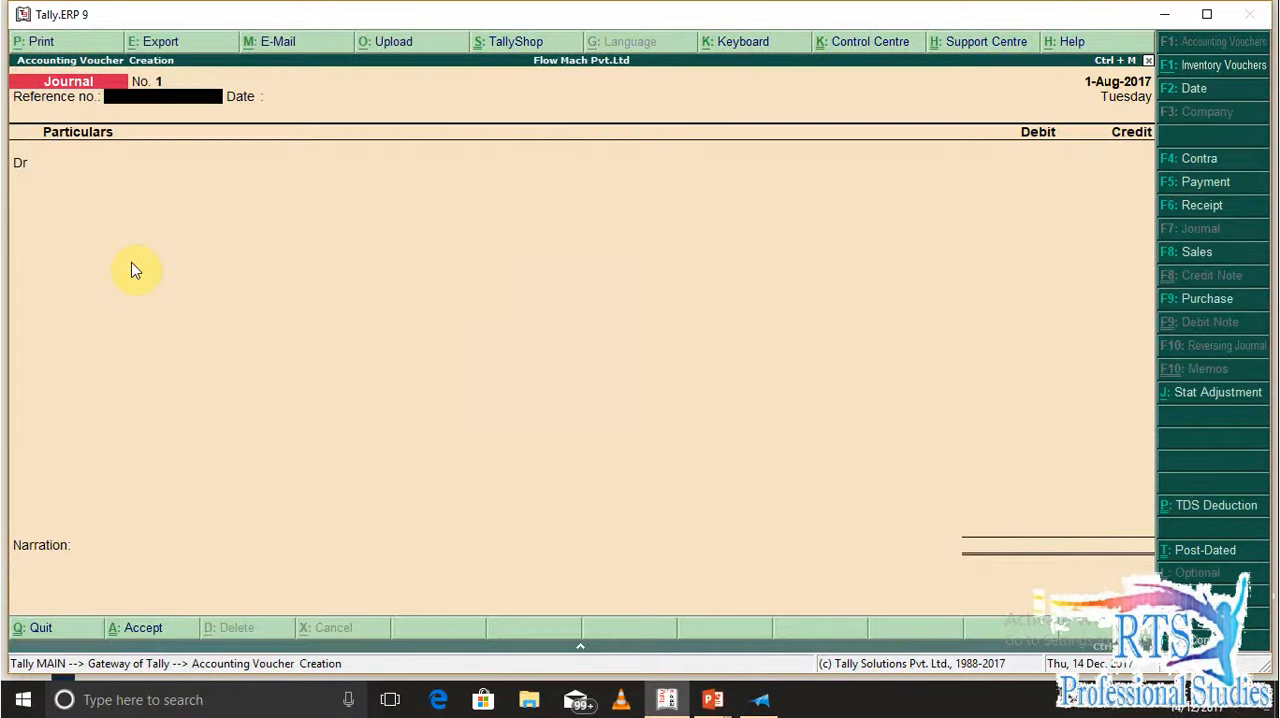
pyautogui.press('F2')
pyautogui.write('1-4')
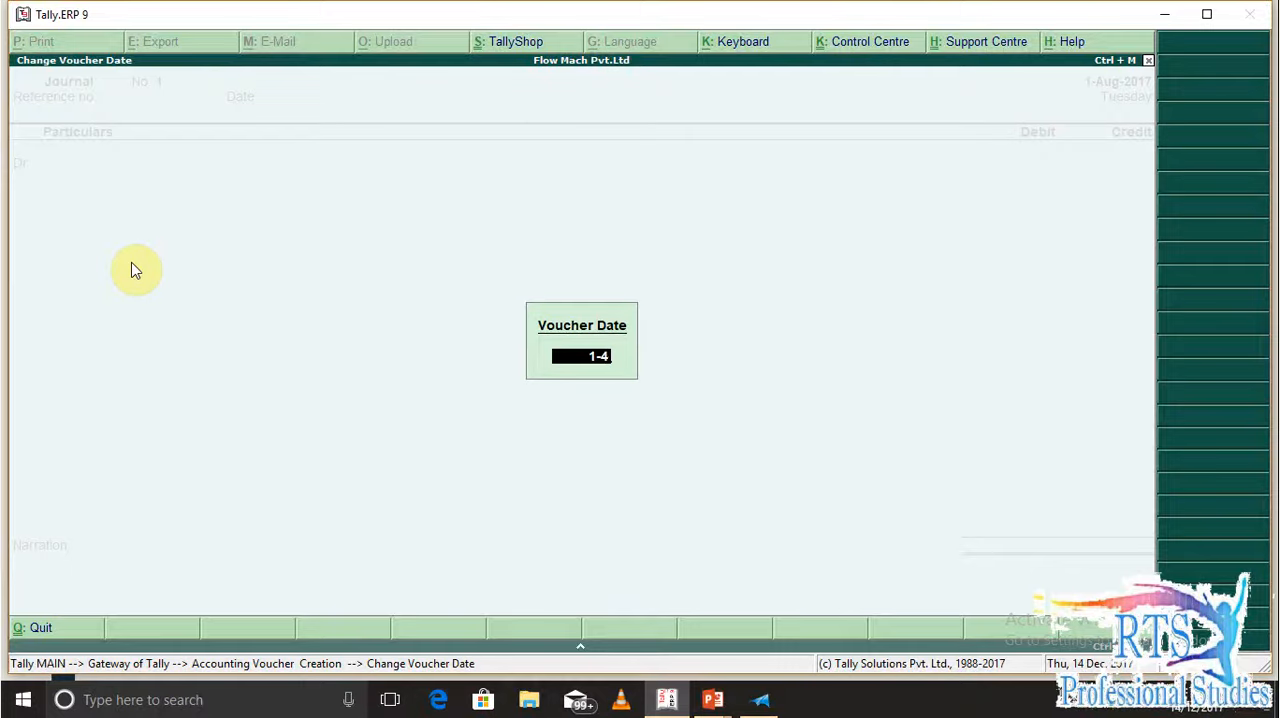
pyautogui.press('Return')
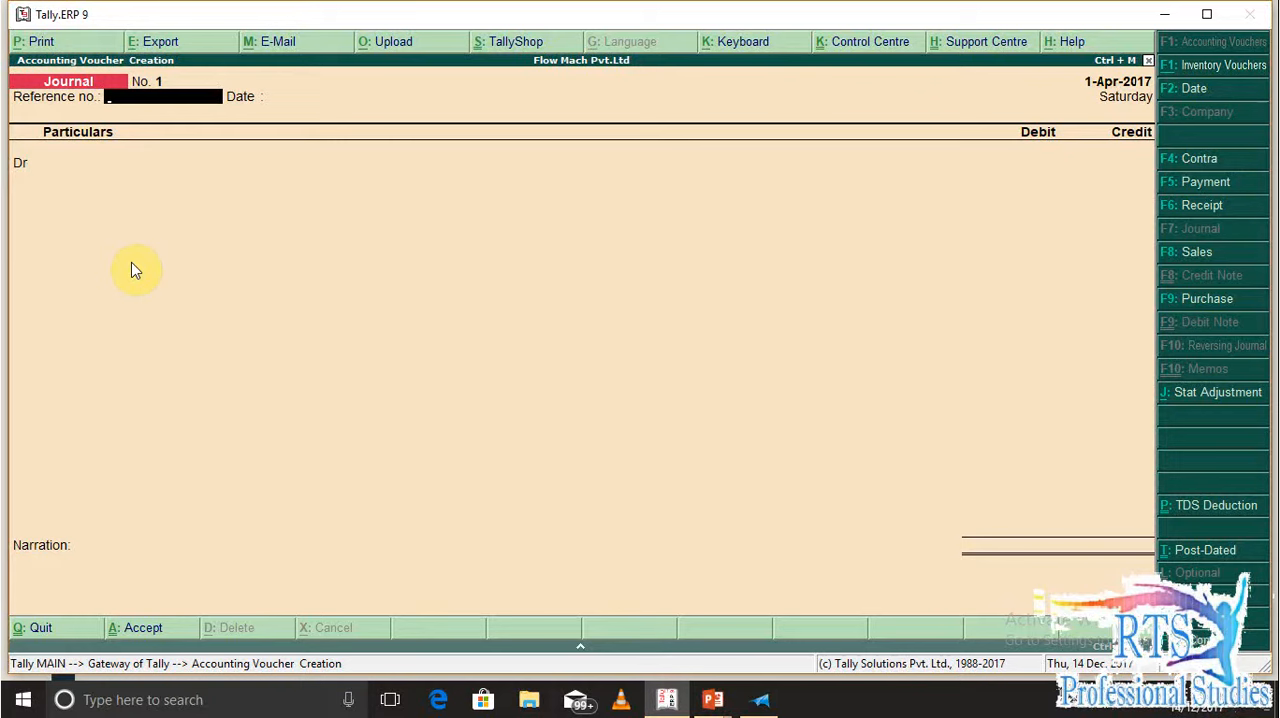
# Leave the reference fields blank and debit the RENT EXPENSES ledger with 35,000
pyautogui.press('Return')
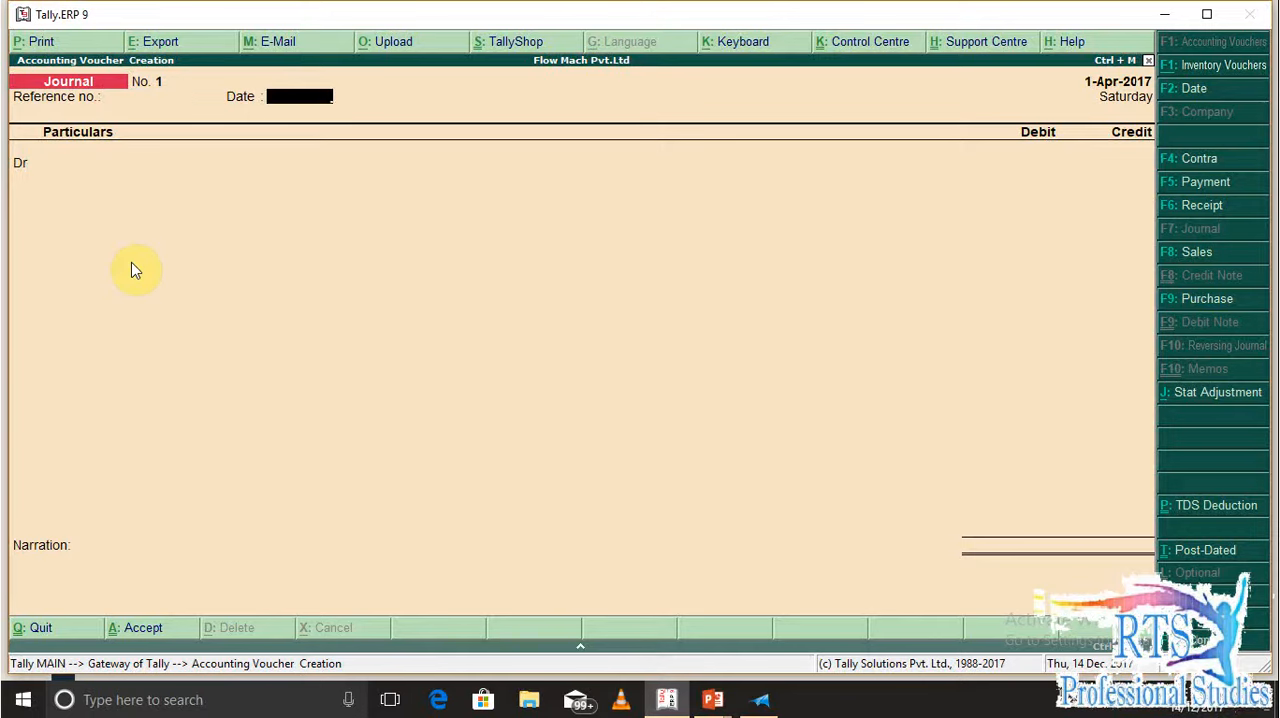
pyautogui.press('Return')
pyautogui.write('Re')
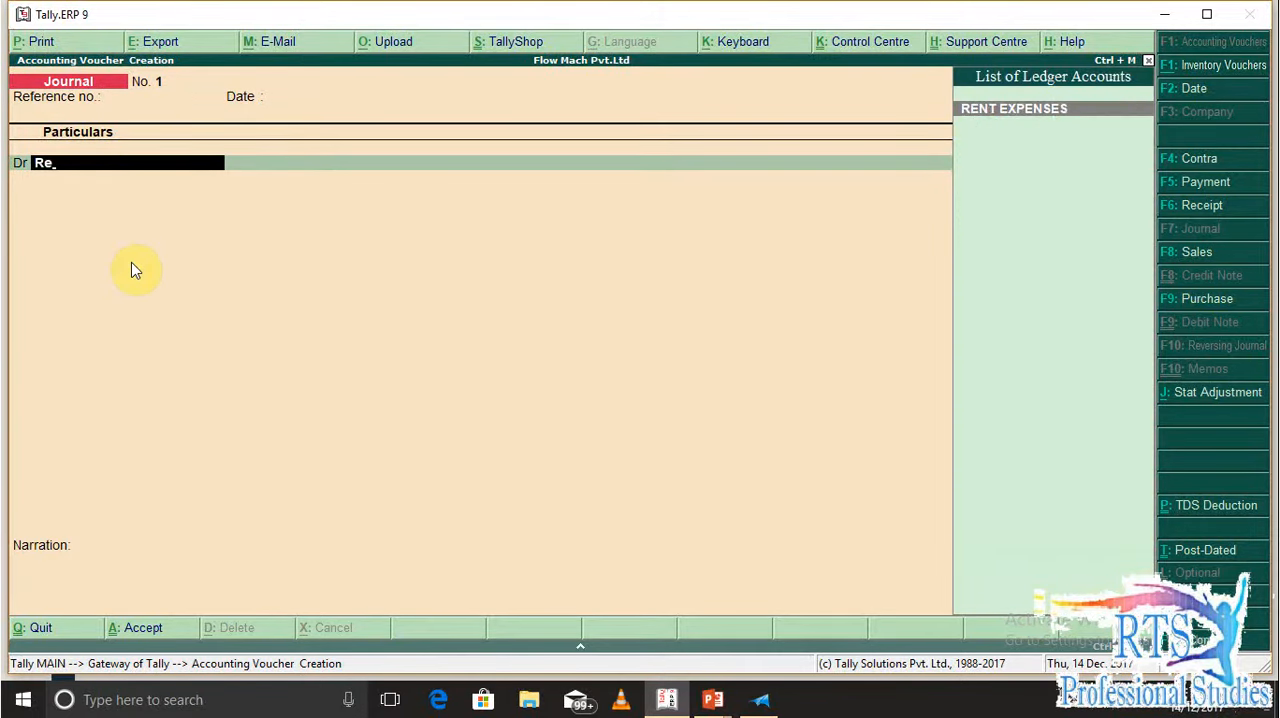
pyautogui.press('Return')
pyautogui.write('35000')
pyautogui.press('Return')
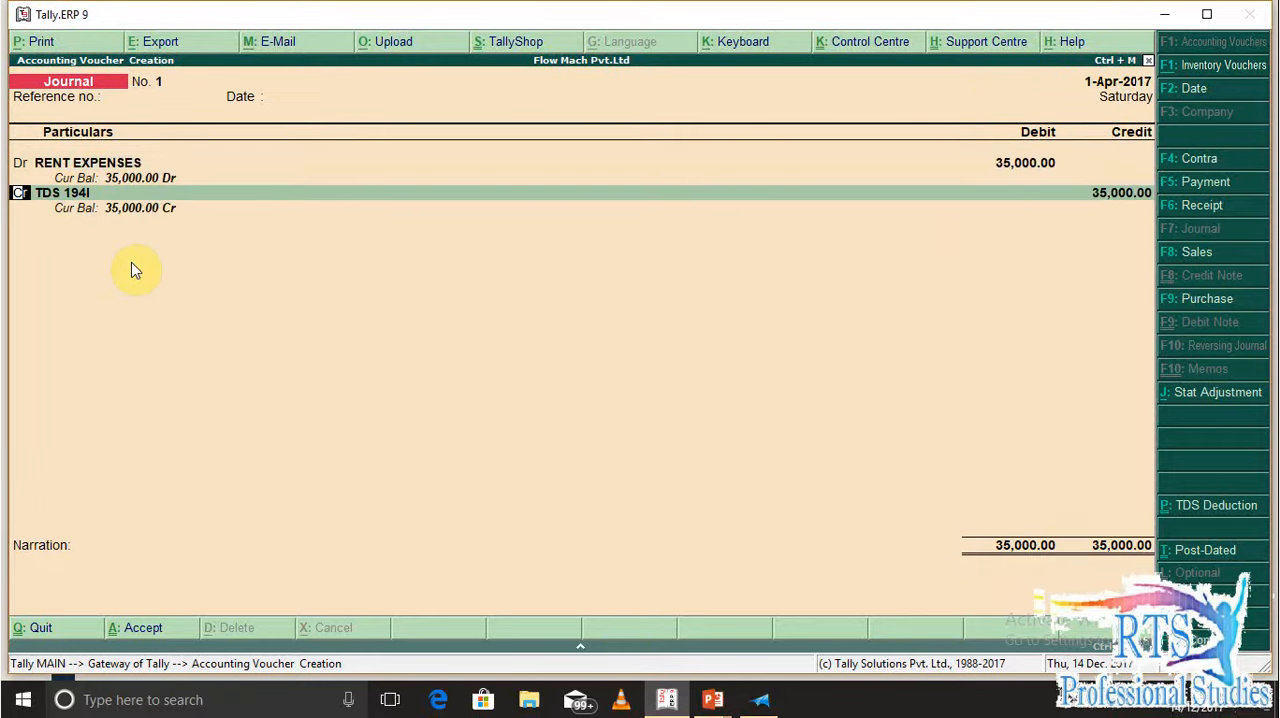
# Make the second voucher line a credit to the rent recipient's party ledger for 31,500
pyautogui.write('d')
pyautogui.press('Return')
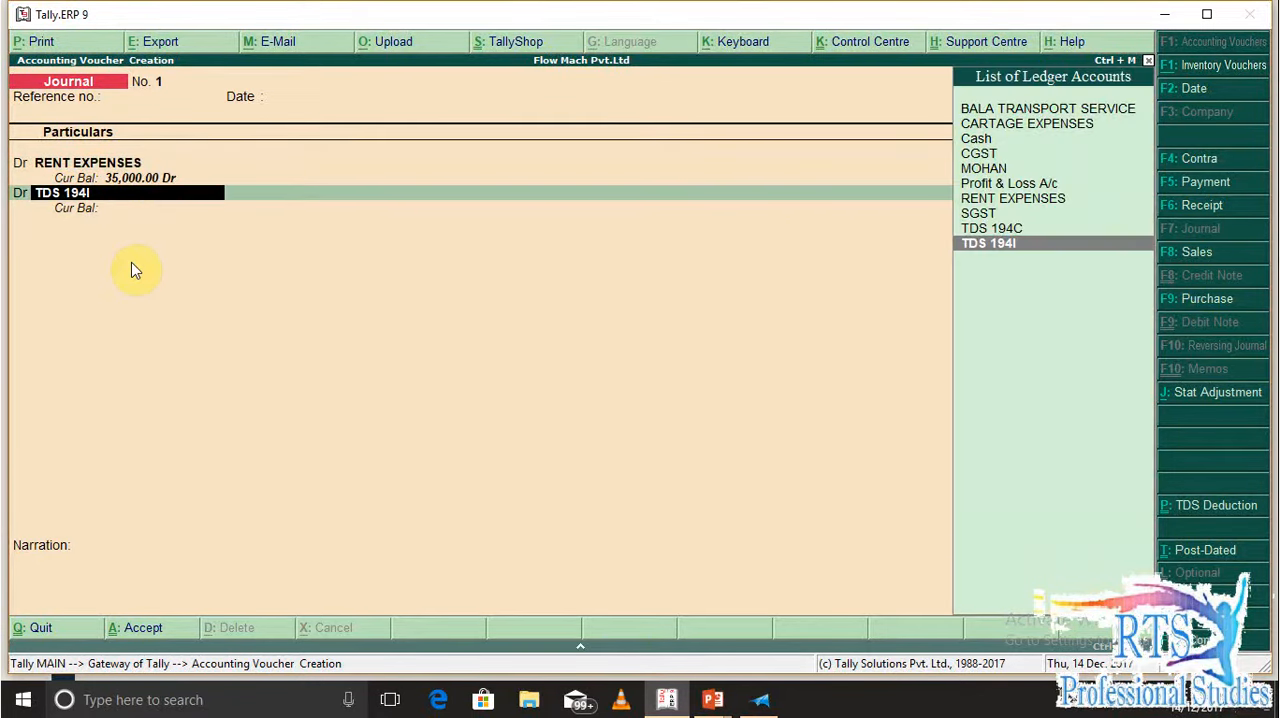
pyautogui.write('mo')
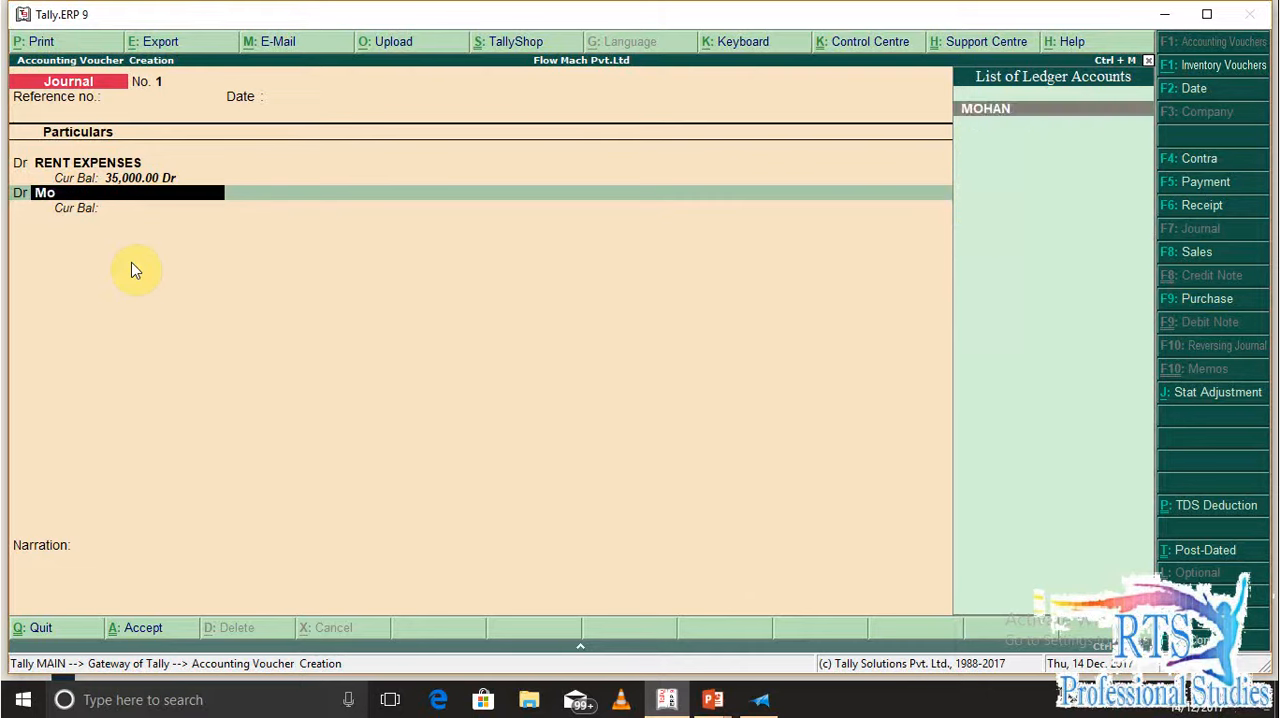
pyautogui.press('Return')
pyautogui.press('BackSpace')
pyautogui.press('BackSpace')
pyautogui.write('c')
pyautogui.press('Return')
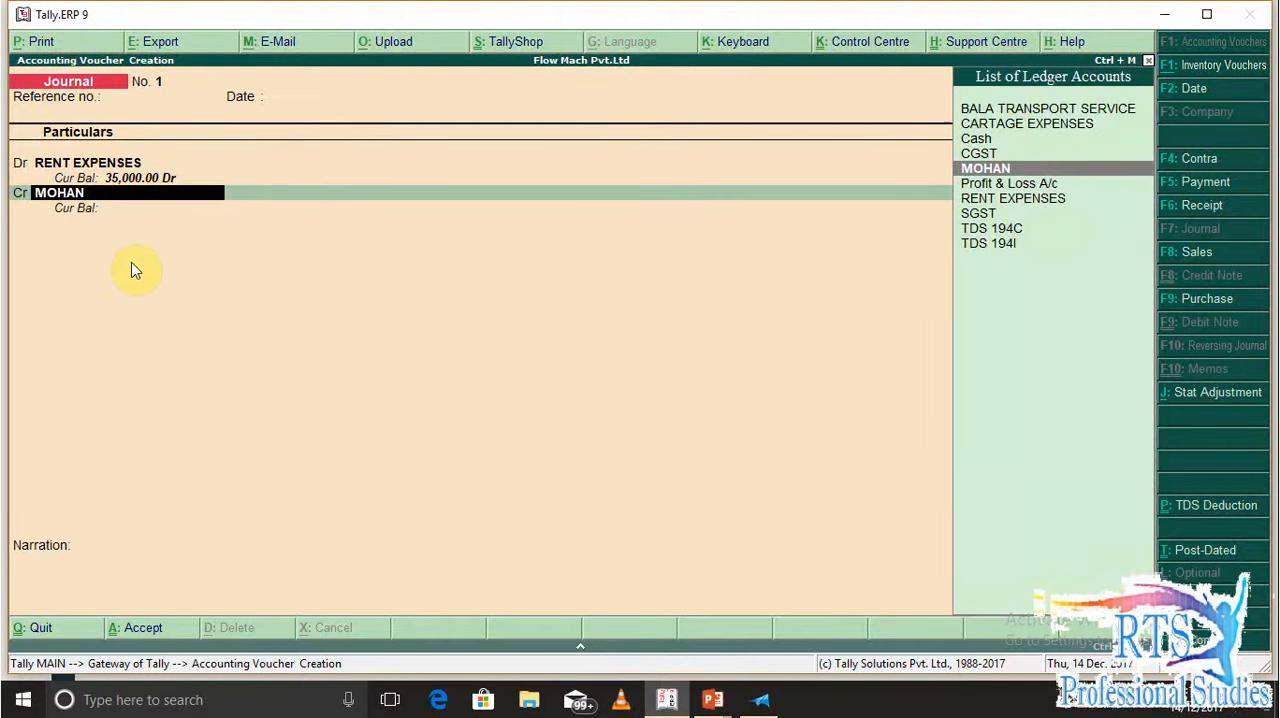
pyautogui.press('Return')
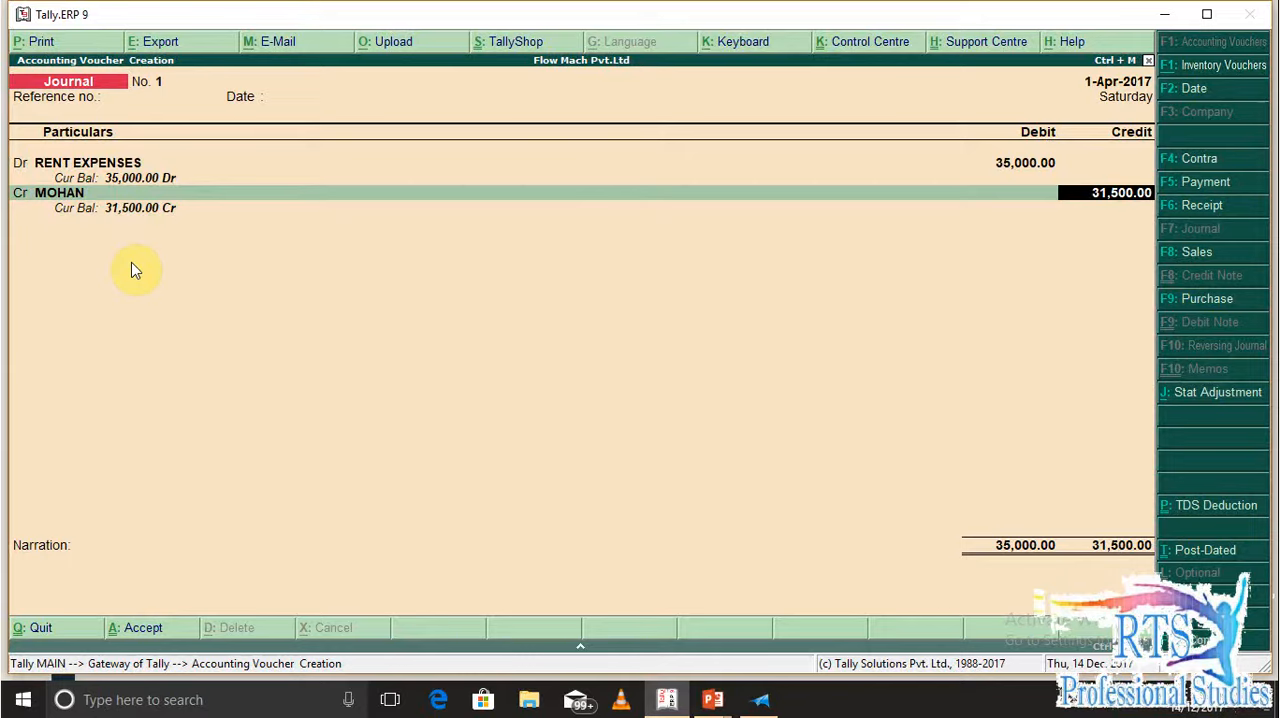
pyautogui.press('Return')
# Split the party's bill-wise details into New Ref 1 for 35,000 Cr and New Ref Tds for 3,500 Dr
pyautogui.press('Return')
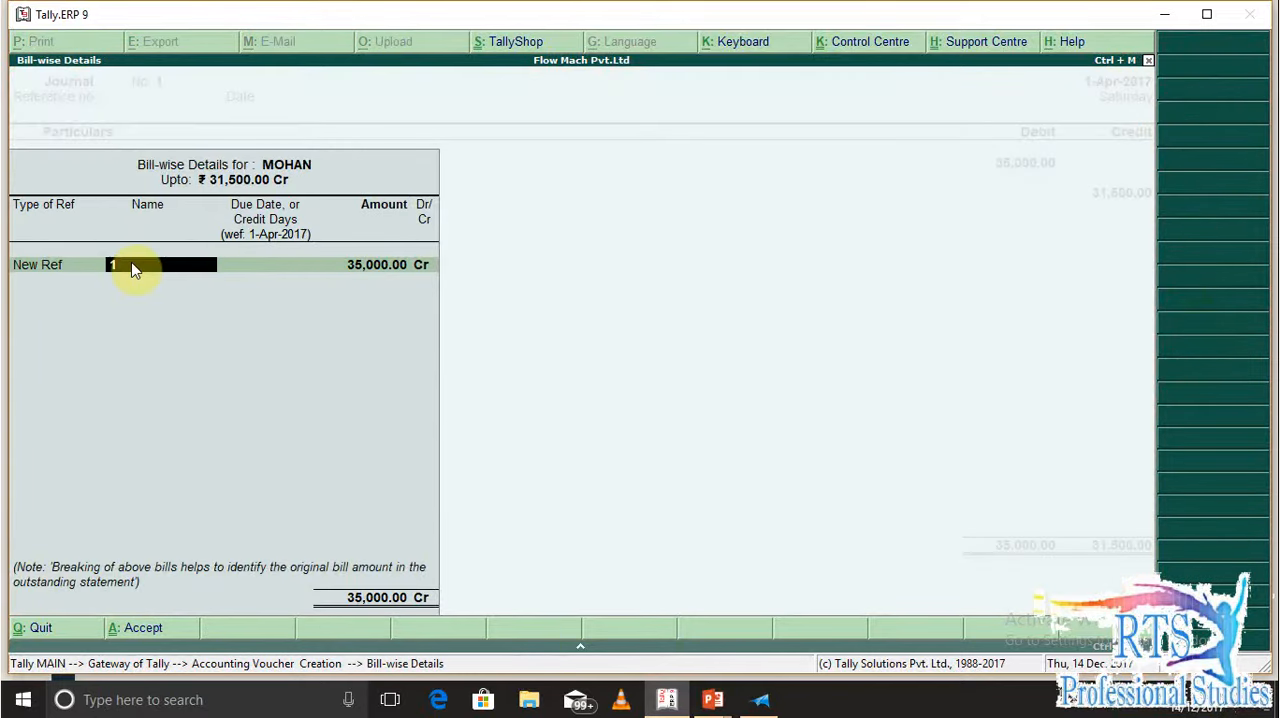
pyautogui.press('Return')
pyautogui.press('Return')
pyautogui.press('Return')
pyautogui.press('Return')
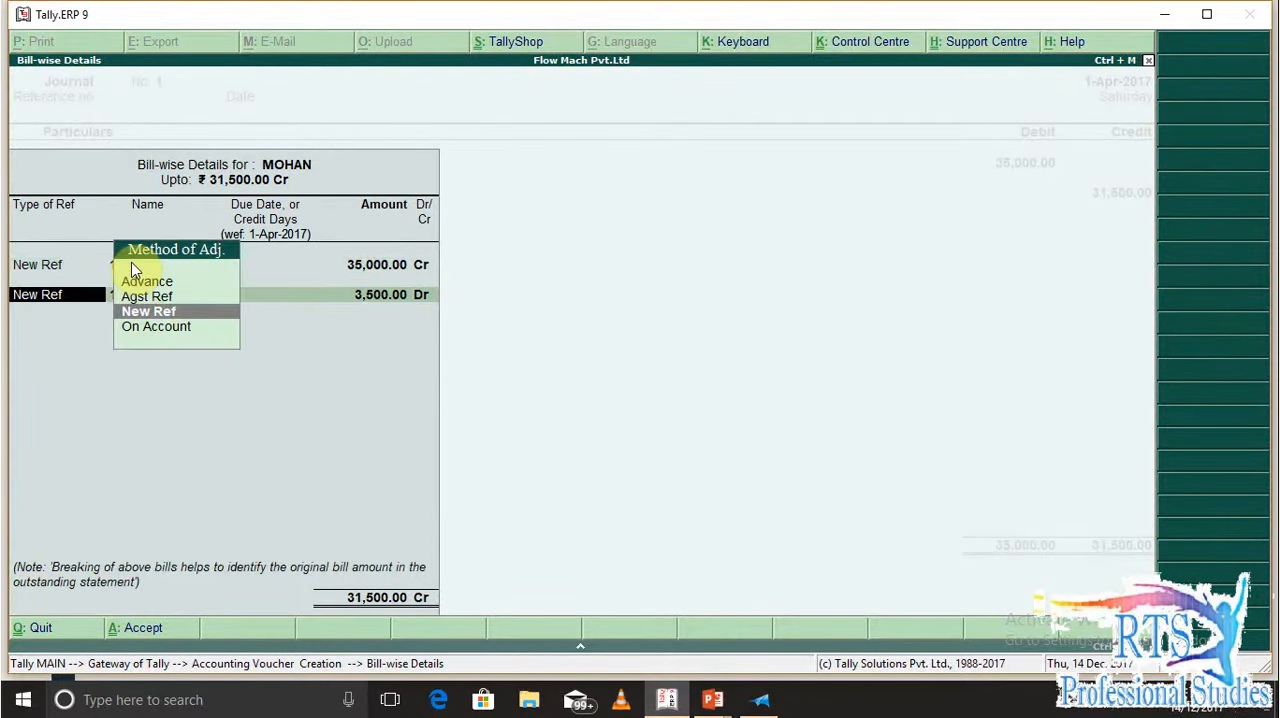
pyautogui.press('Return')
pyautogui.write('Tds')
pyautogui.press('Return')
pyautogui.press('Return')
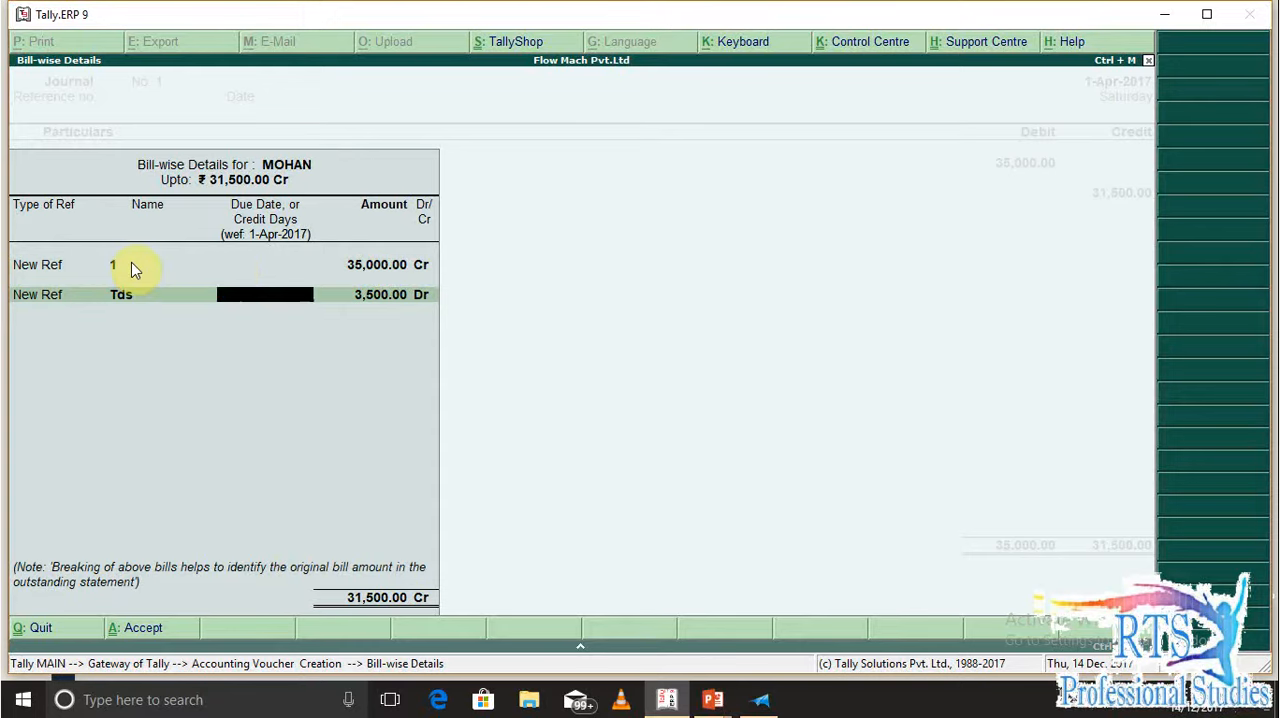
pyautogui.press('Return')
pyautogui.press('Return')
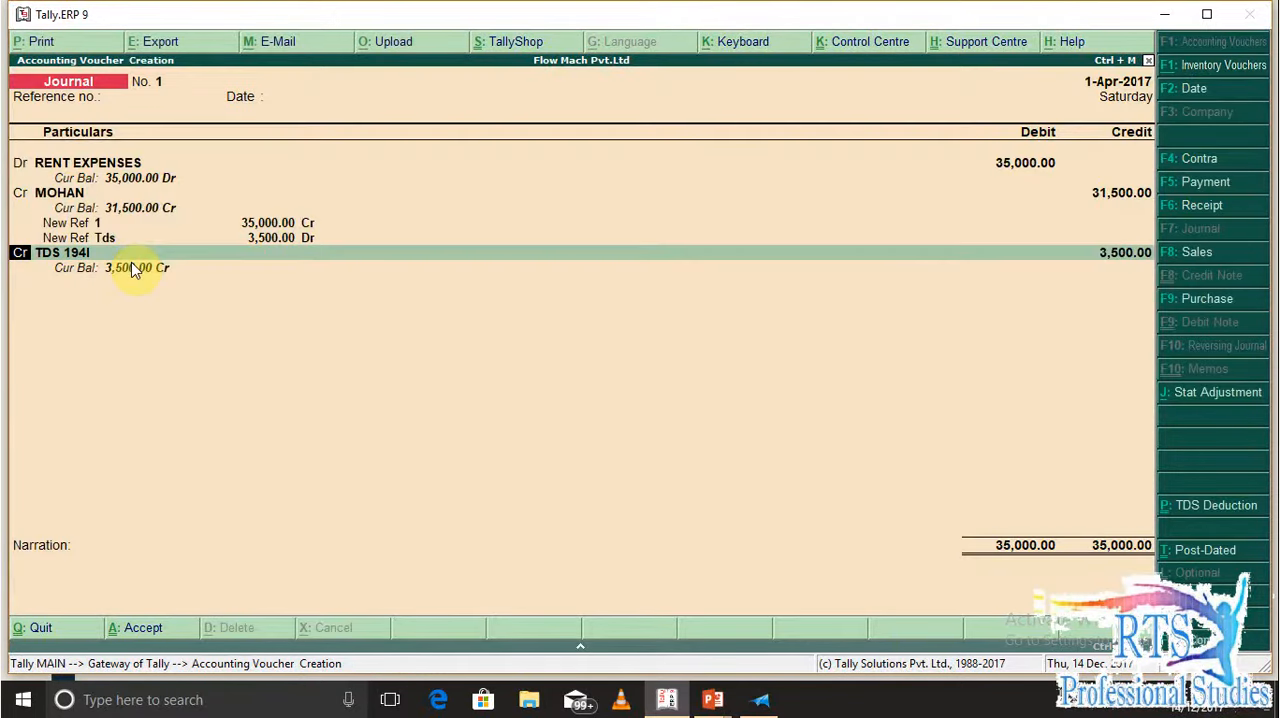
# Go back to the RENT EXPENSES debit line and open its ledger for alteration
pyautogui.press('BackSpace')
pyautogui.press('BackSpace')
pyautogui.press('BackSpace')
pyautogui.press('BackSpace')
pyautogui.press('BackSpace')
pyautogui.press('BackSpace')
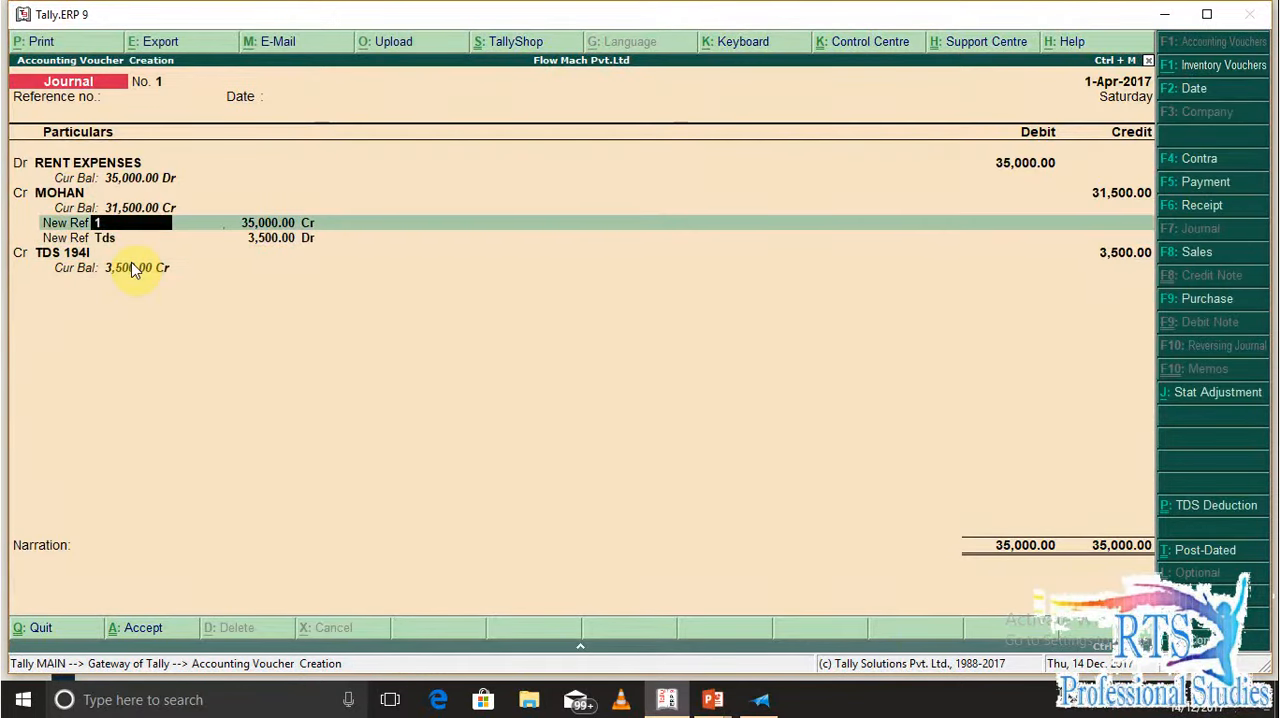
pyautogui.press('BackSpace')
pyautogui.press('BackSpace')
pyautogui.press('BackSpace')
pyautogui.press('BackSpace')
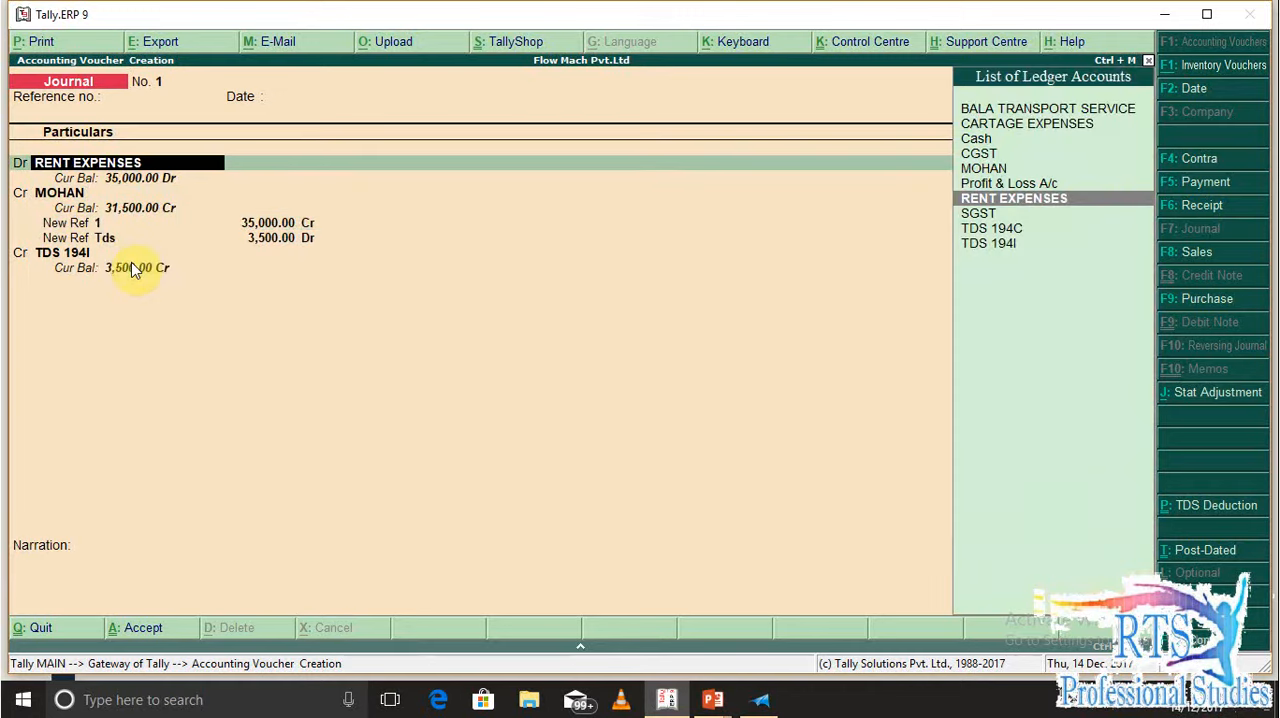
pyautogui.hotkey('ctrl', 'Return')
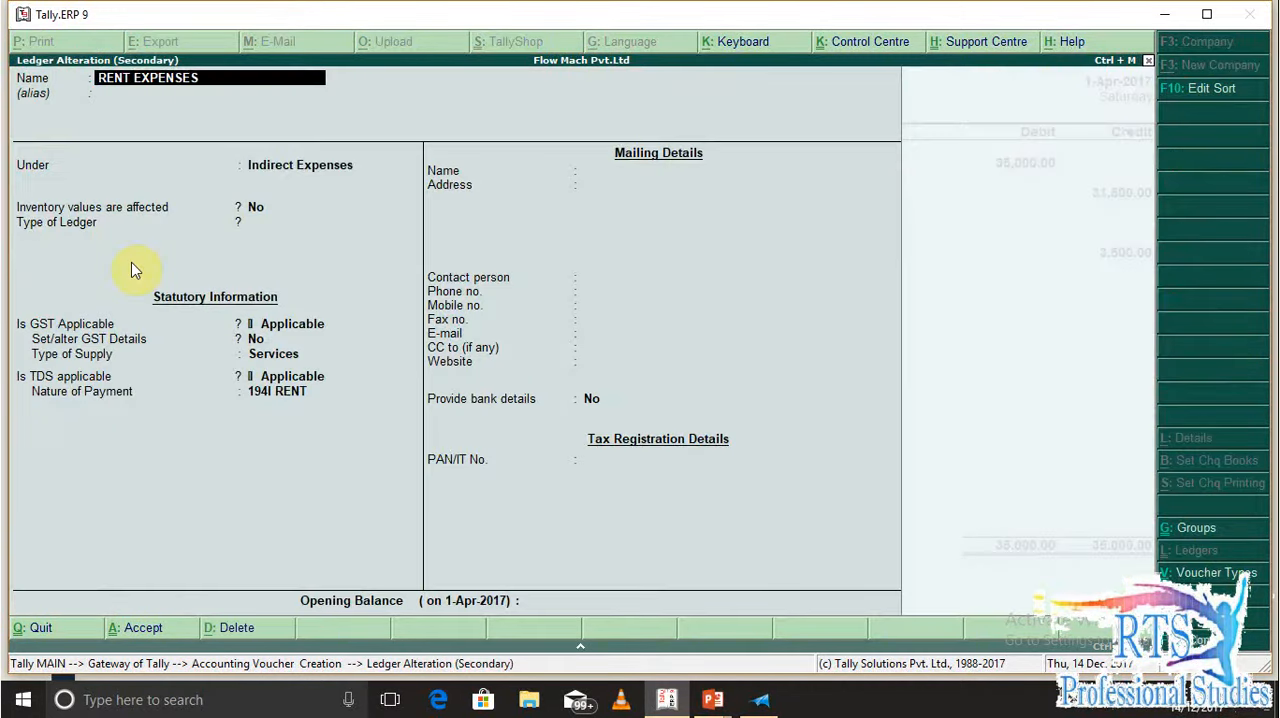
# Review the rent ledger's group, GST, supply type and TDS settings through to its nature of payment
pyautogui.press('Return')
pyautogui.press('Return')
pyautogui.press('Return')
pyautogui.press('Return')
pyautogui.press('Return')
pyautogui.press('Return')
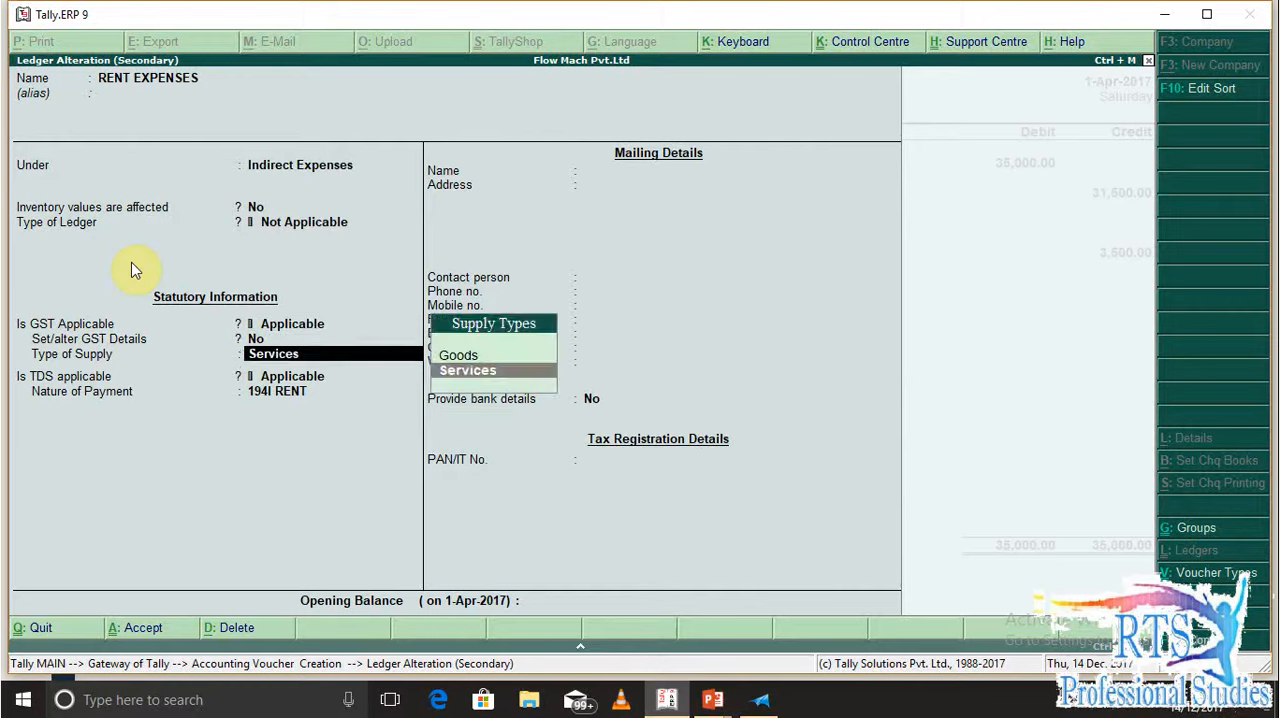
pyautogui.press('Return')
pyautogui.press('Return')
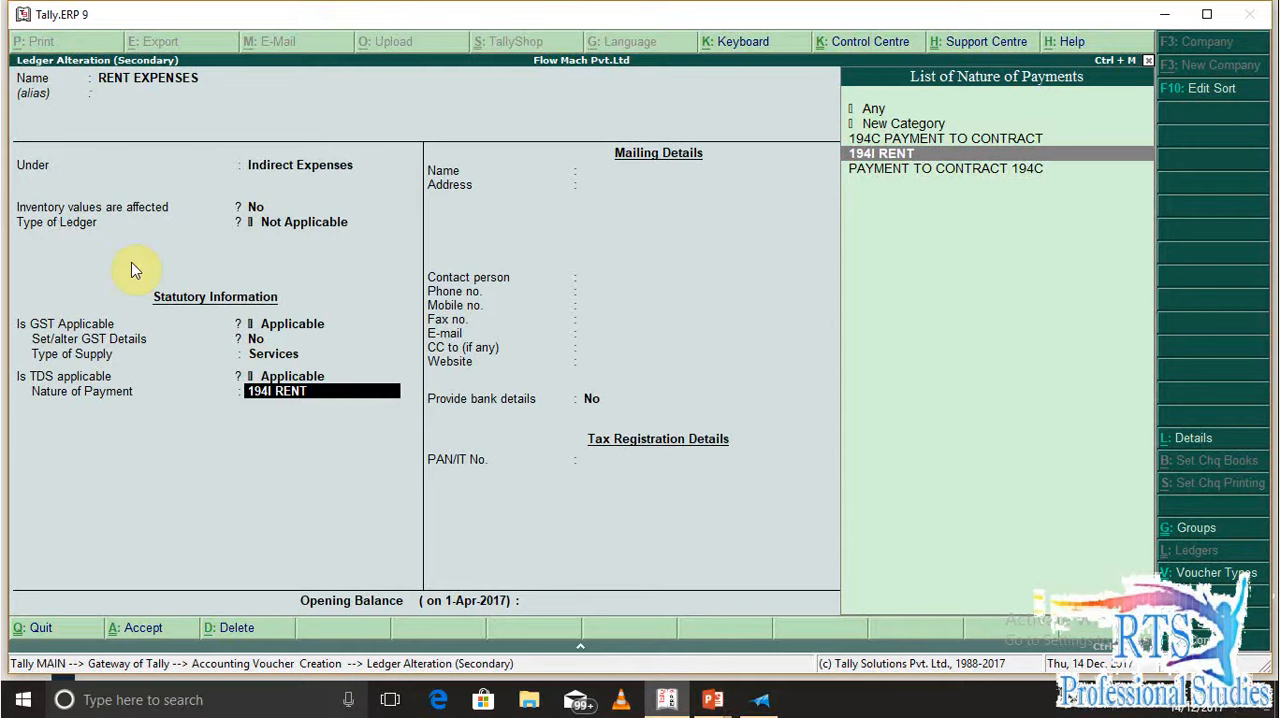
pyautogui.press('Up')
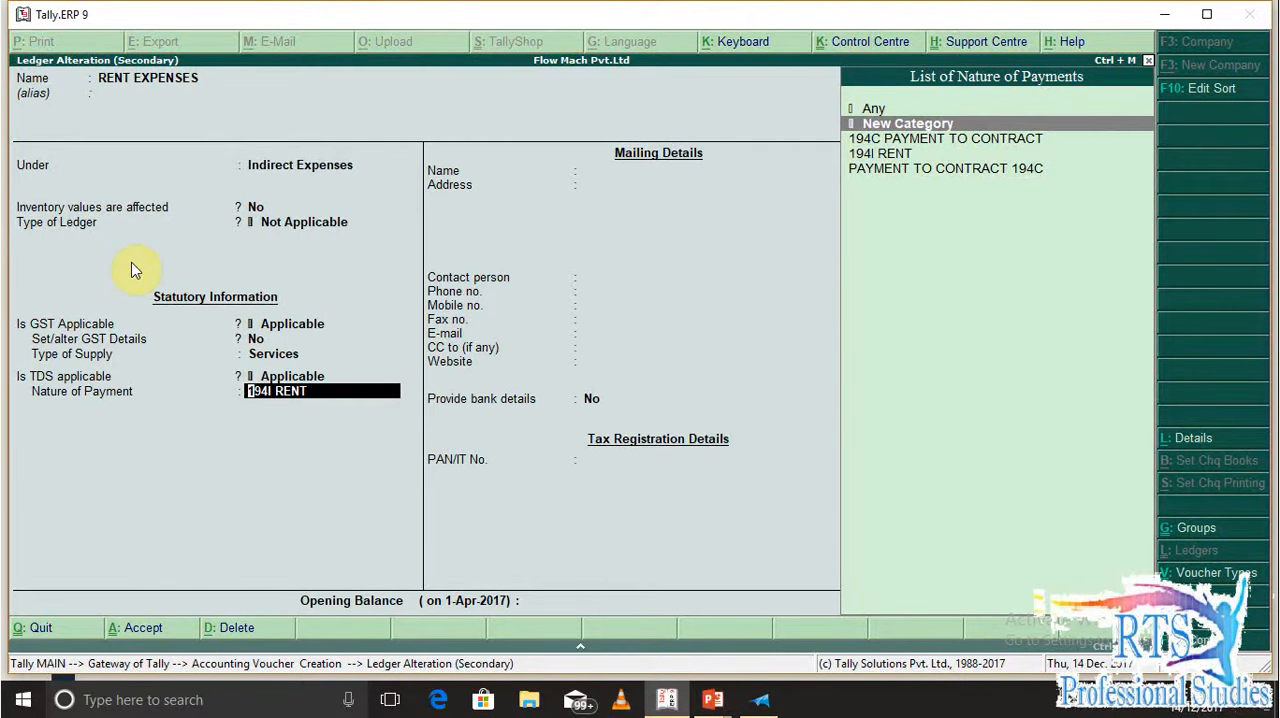
pyautogui.press('Return')
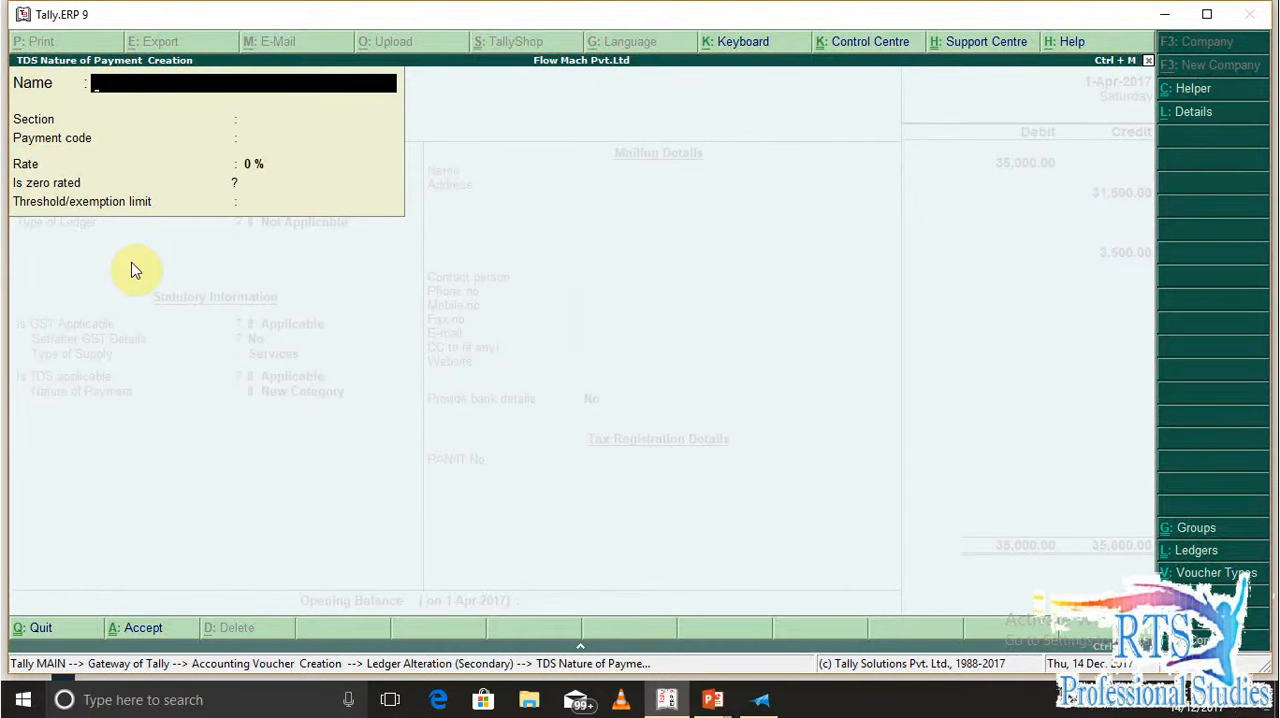
pyautogui.press('Escape')
pyautogui.press('Return')
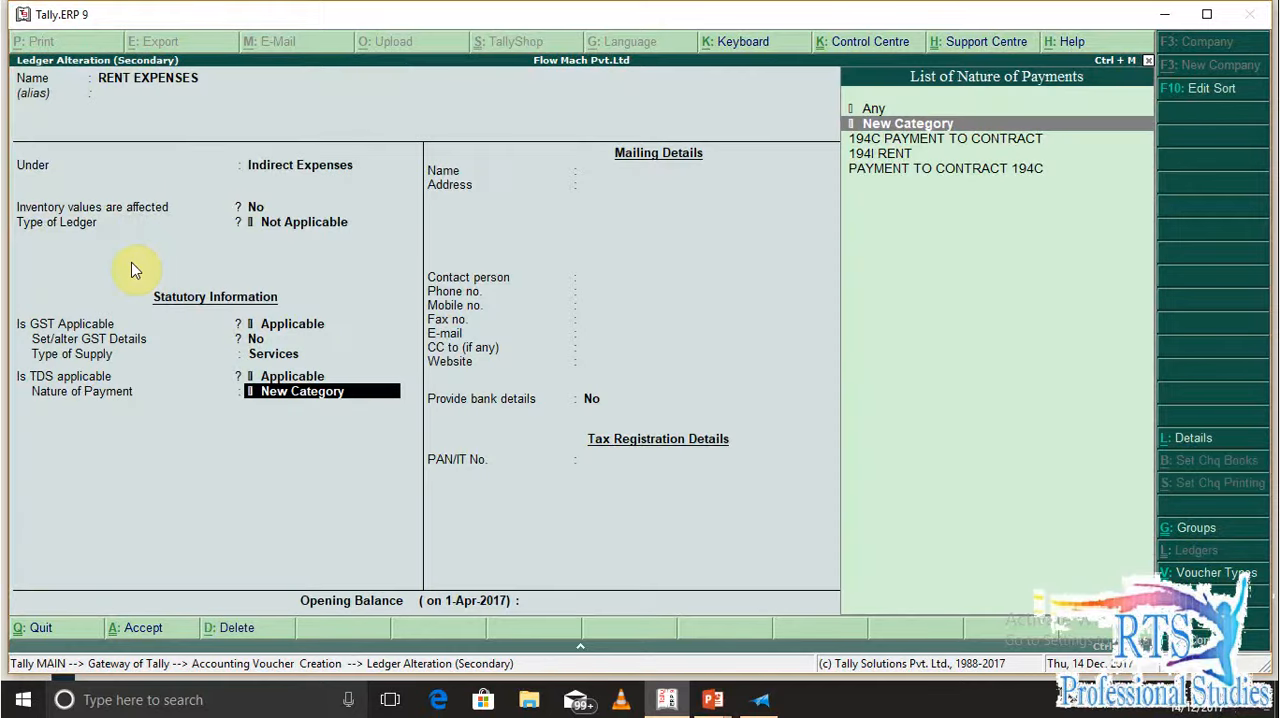
pyautogui.press('Down')
pyautogui.press('Down')
pyautogui.press('Return')
pyautogui.press('BackSpace')
pyautogui.press('Return')
pyautogui.press('BackSpace')
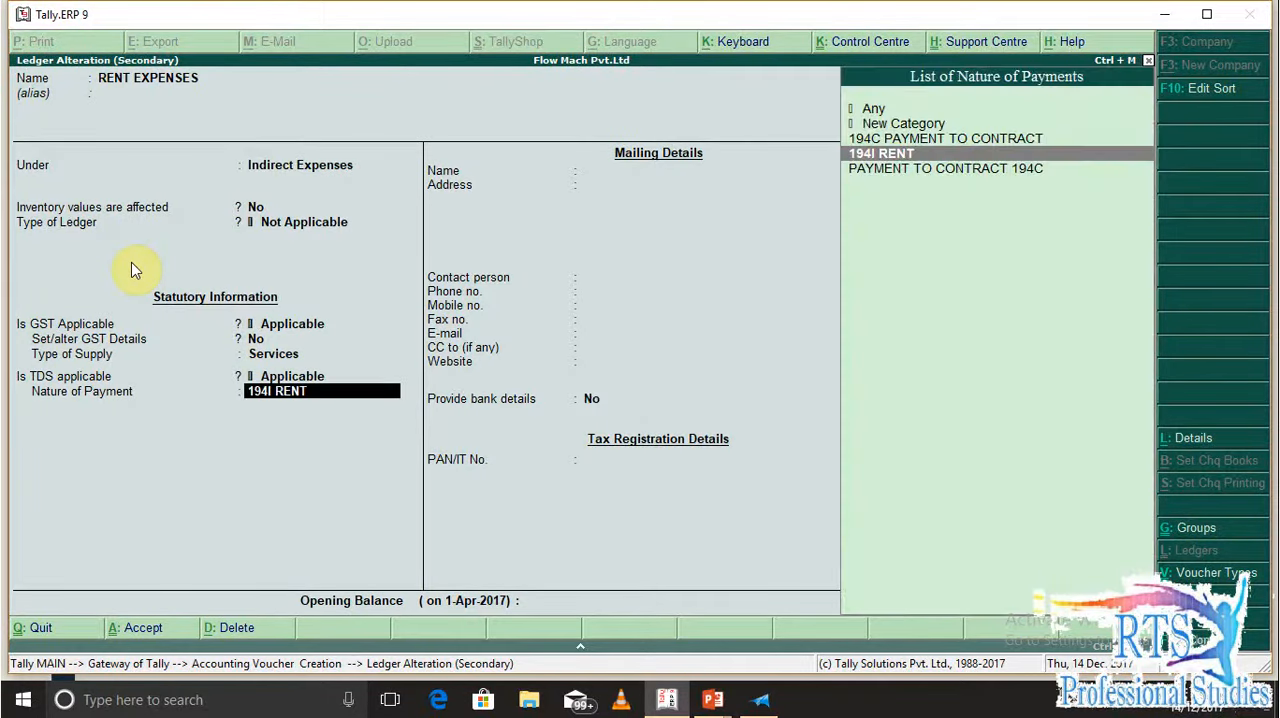
# Open the rent ledger's 194I RENT nature of payment and go through to its rate and exemption limit details
pyautogui.hotkey('ctrl', 'Return')
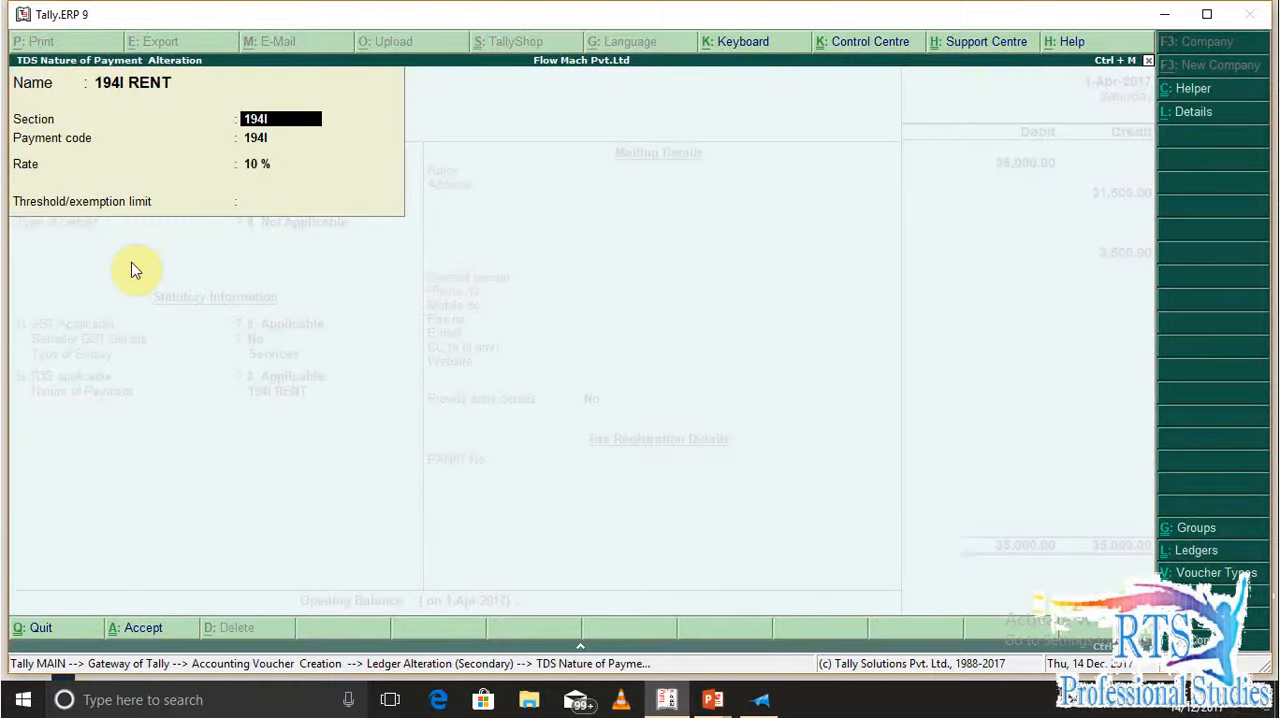
pyautogui.press('Return')
pyautogui.press('Return')
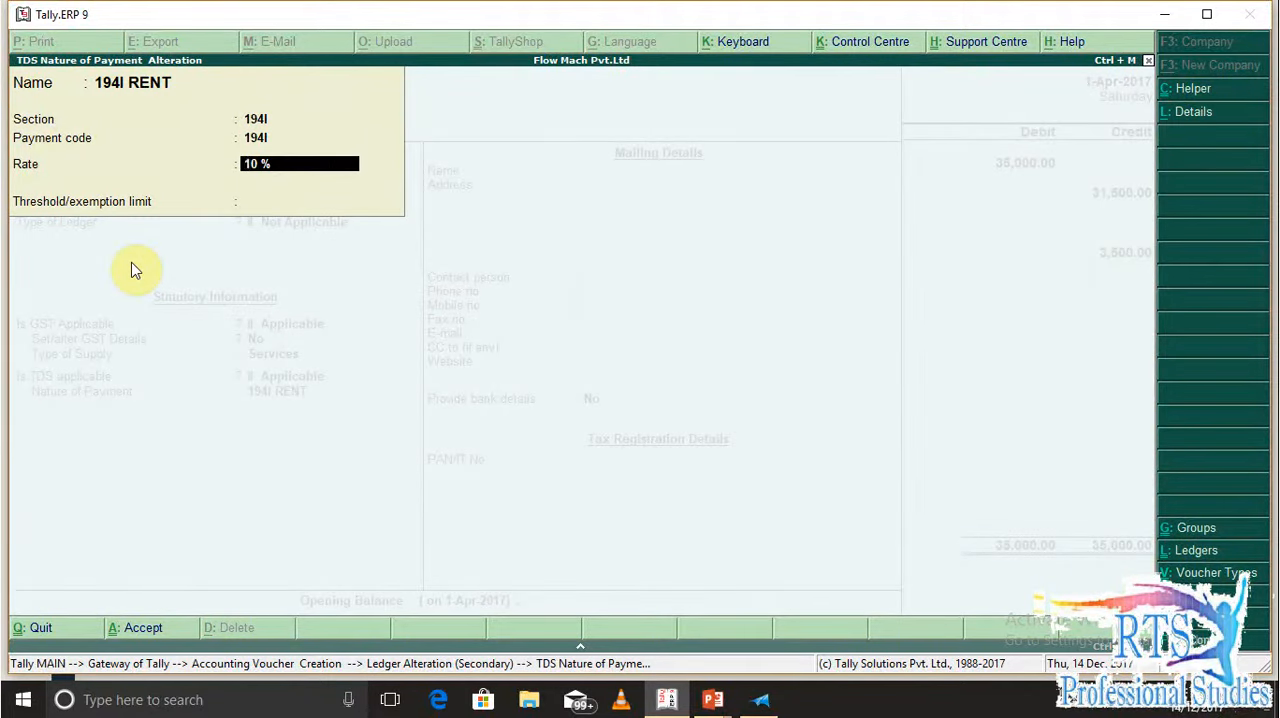
# Review the 194I rate row, including payment code, Individual/HUF rate, others rate, zero-rated flag and exemption limit
pyautogui.press('Return')
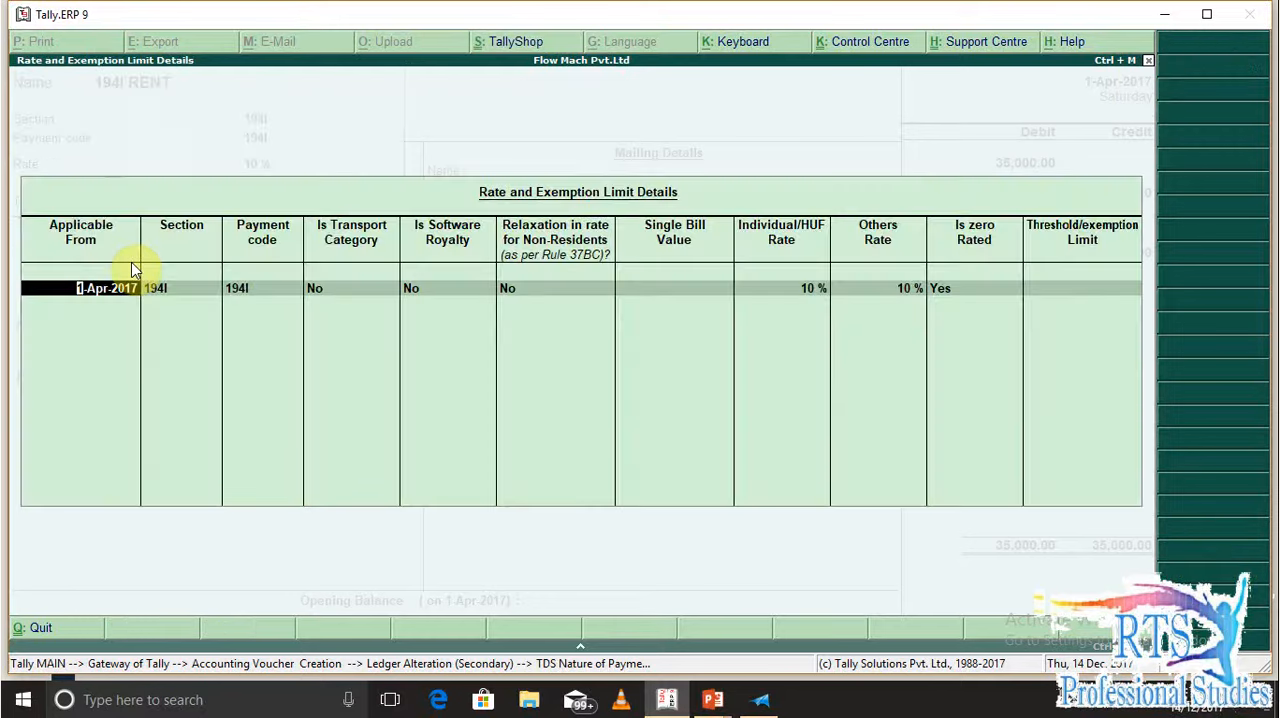
pyautogui.press('Return')
pyautogui.press('Return')
pyautogui.press('Return')
pyautogui.press('Return')
pyautogui.press('Return')
pyautogui.press('Return')
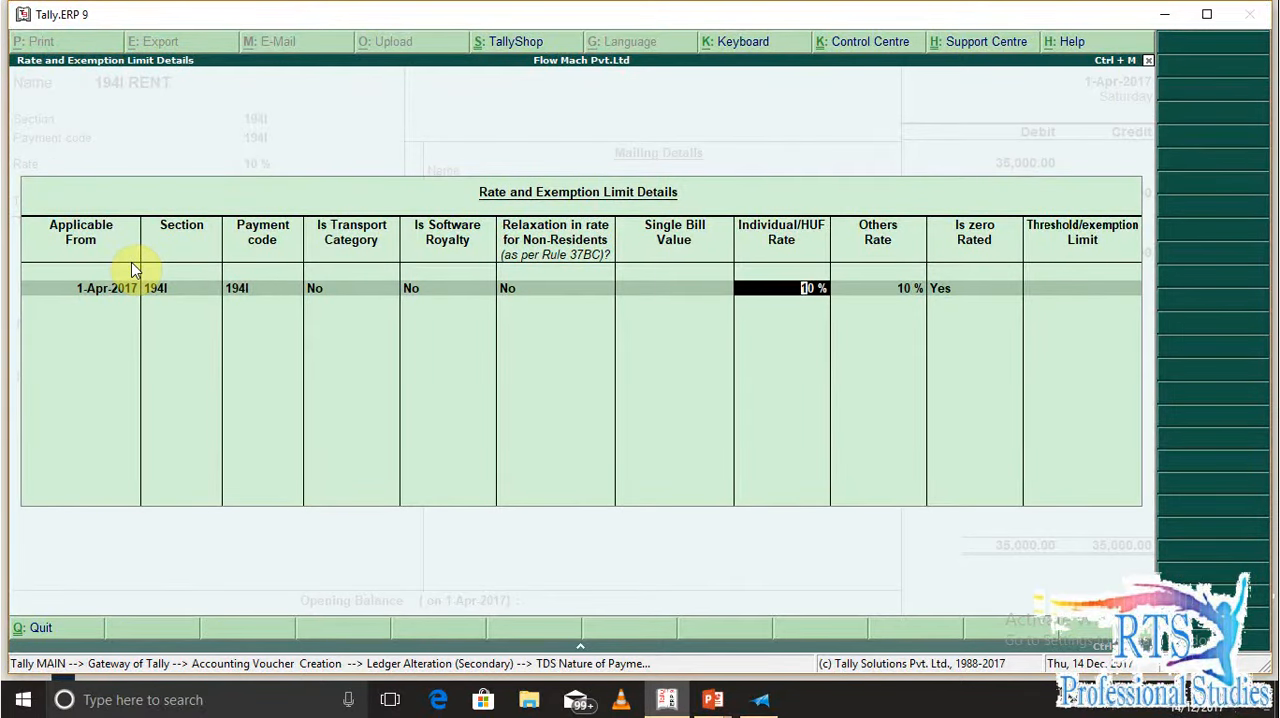
pyautogui.press('Return')
pyautogui.press('Return')
pyautogui.press('Return')
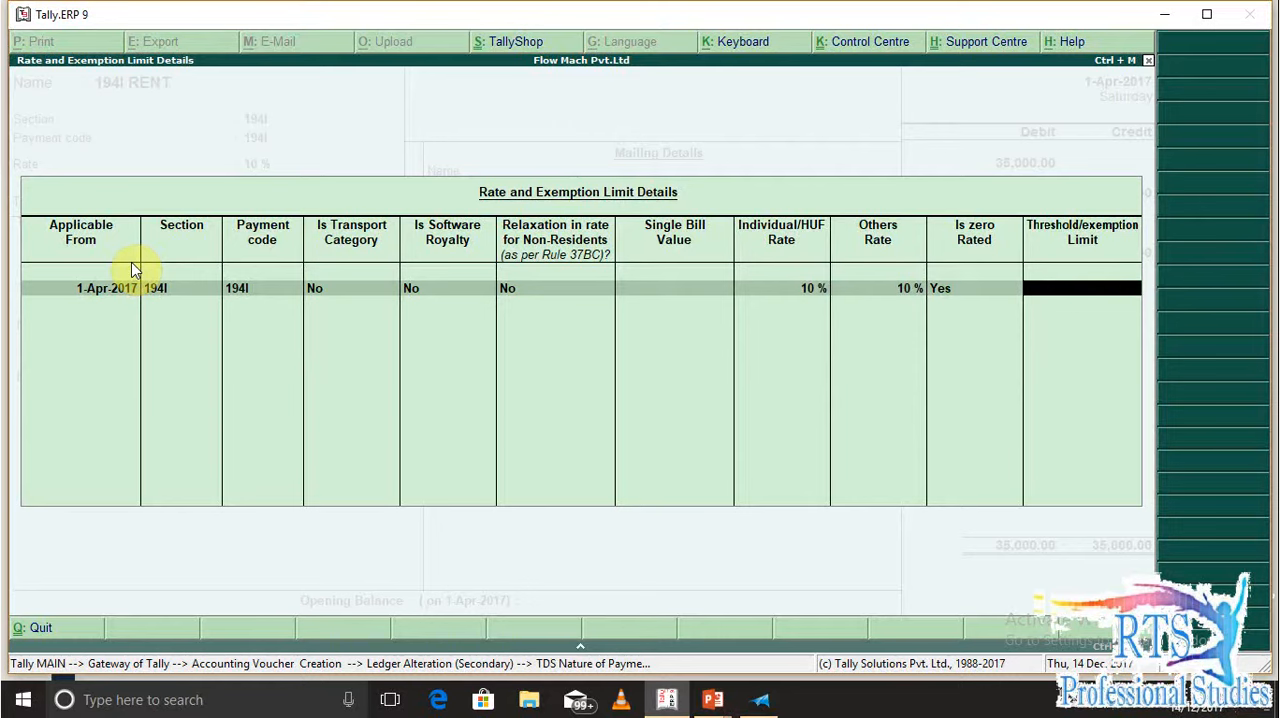
# Close the rate details, set the rate applicability date to 1-4 and save the 194I RENT nature of payment
pyautogui.press('Return')
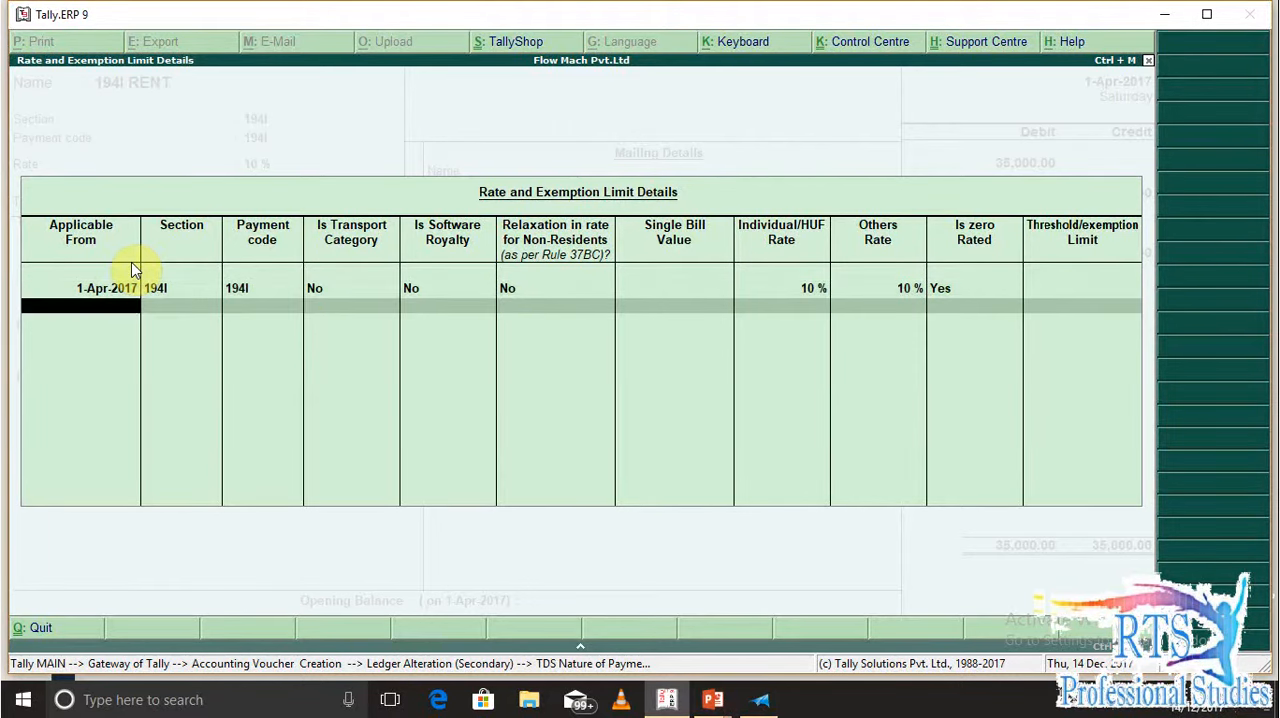
pyautogui.press('Return')
pyautogui.press('Return')
pyautogui.press('Return')
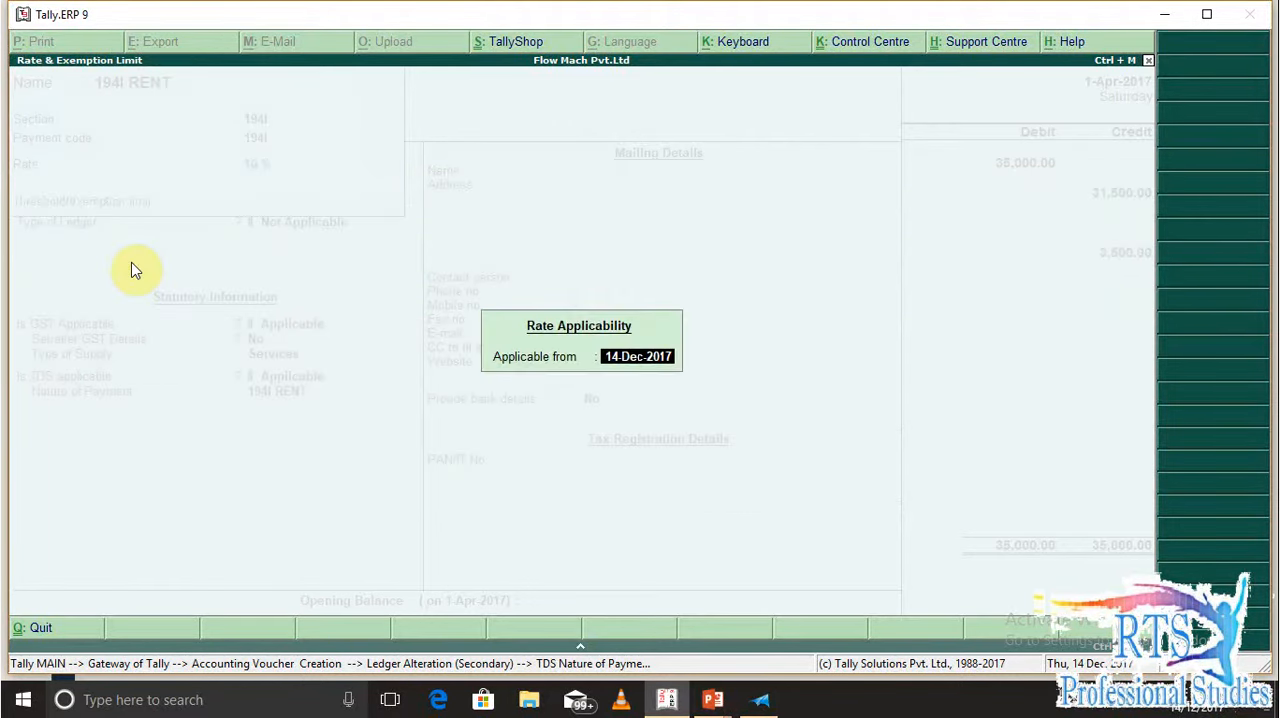
pyautogui.write('1-4')
pyautogui.press('Return')
# Save the RENT EXPENSES ledger and return to the debit line of the journal voucher
pyautogui.press('Return')
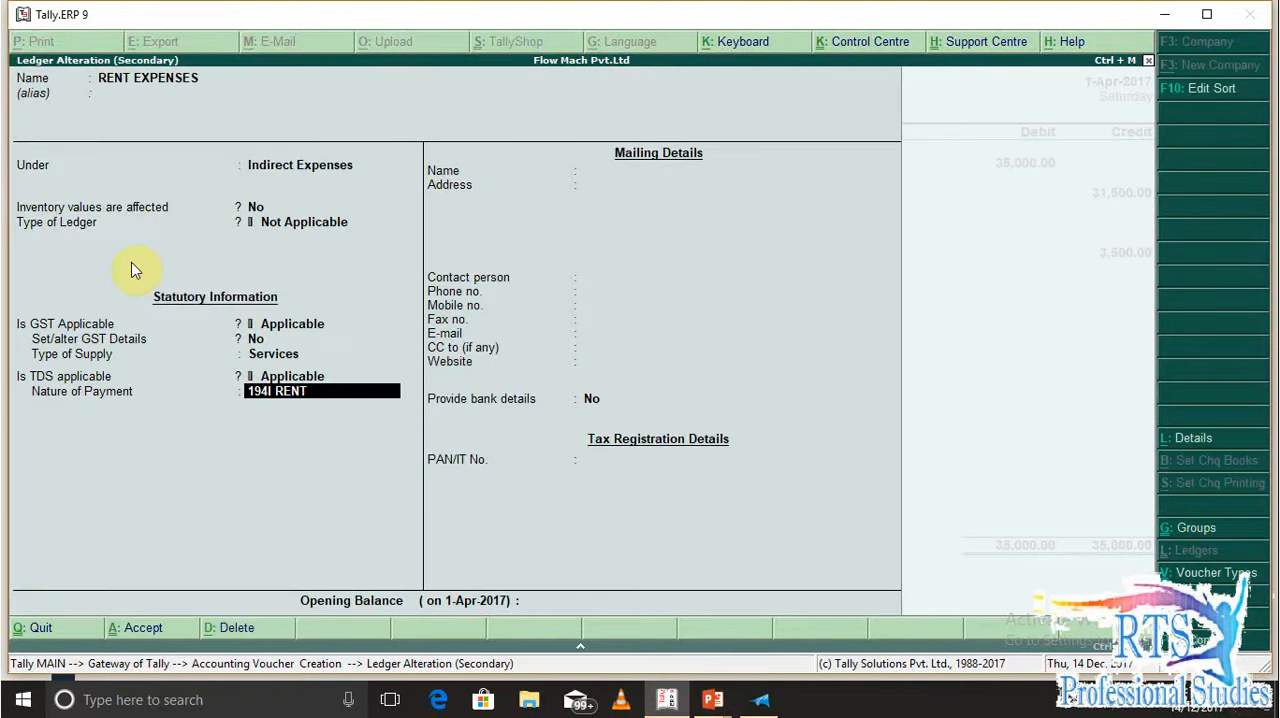
pyautogui.press('Return')
# Open the credited party's ledger for alteration from the voucher and check its TDS deductee settings
pyautogui.press('Return')
pyautogui.press('Return')
pyautogui.press('Return')
pyautogui.press('Return')
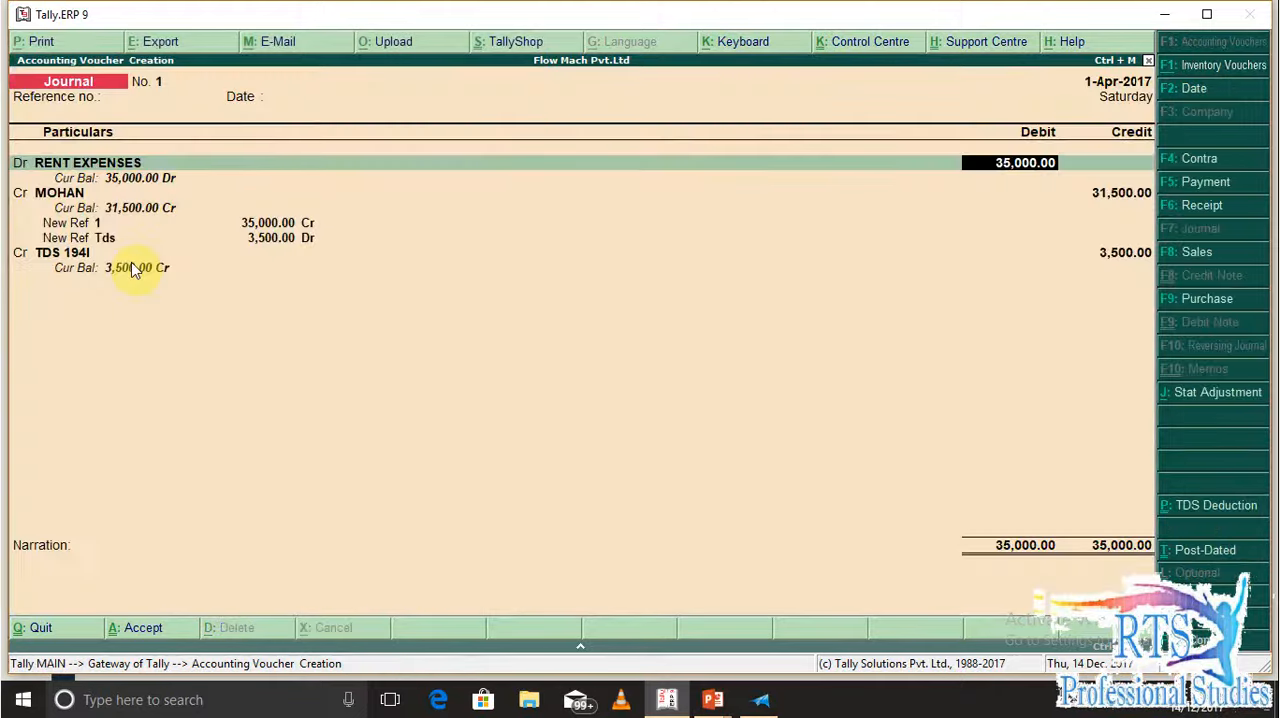
pyautogui.press('Return')
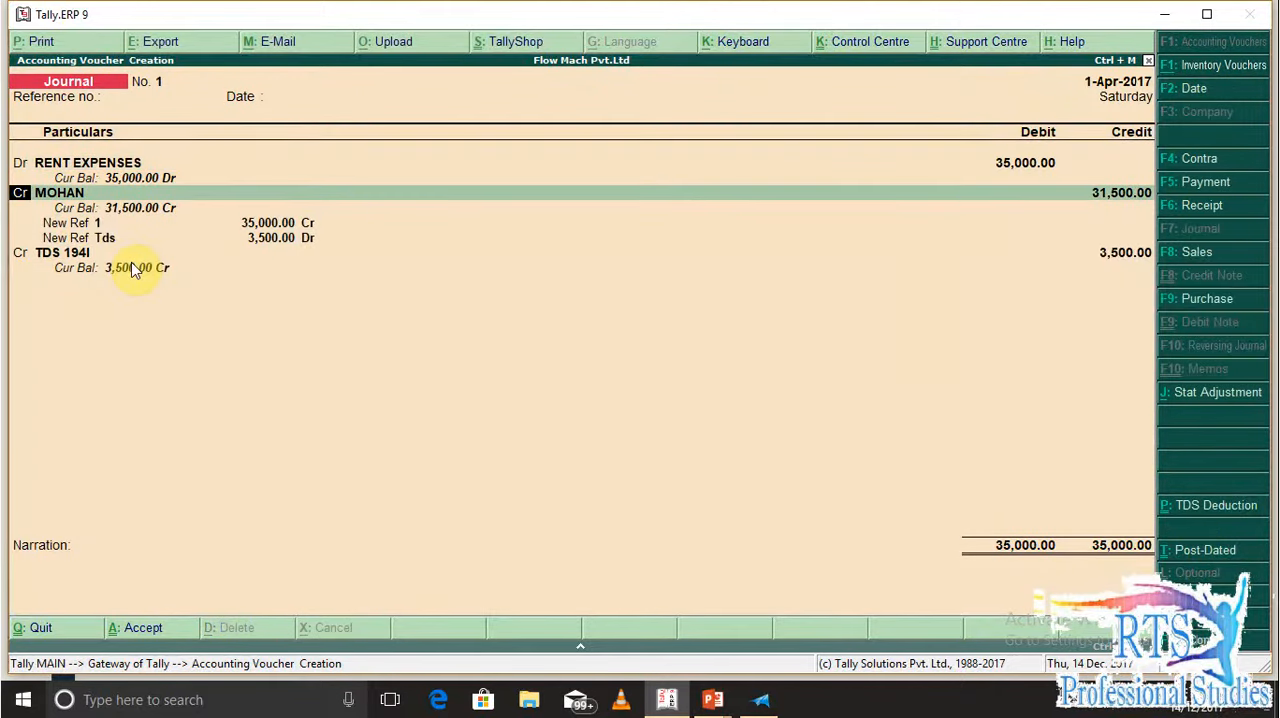
pyautogui.press('Return')
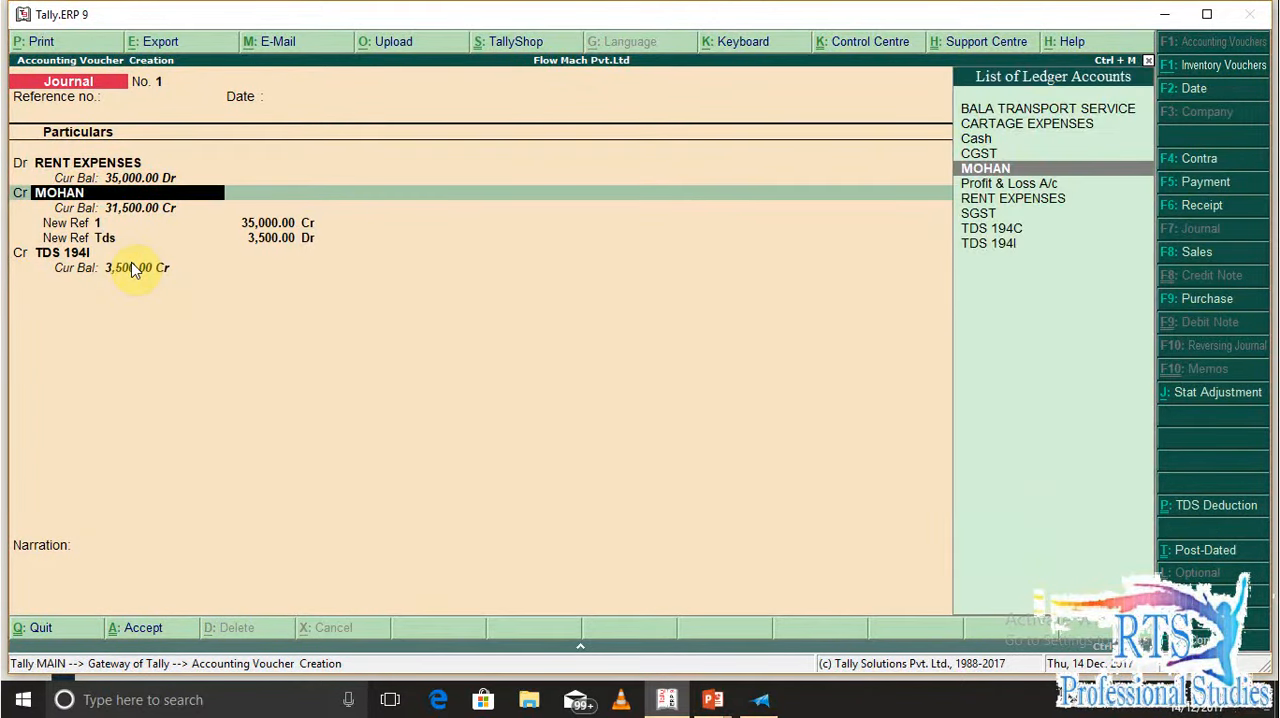
pyautogui.hotkey('ctrl', 'Return')
pyautogui.press('Return')
pyautogui.press('Return')
pyautogui.press('Return')
pyautogui.press('Return')
pyautogui.press('Return')
pyautogui.press('Return')
pyautogui.press('Return')
pyautogui.press('Return')
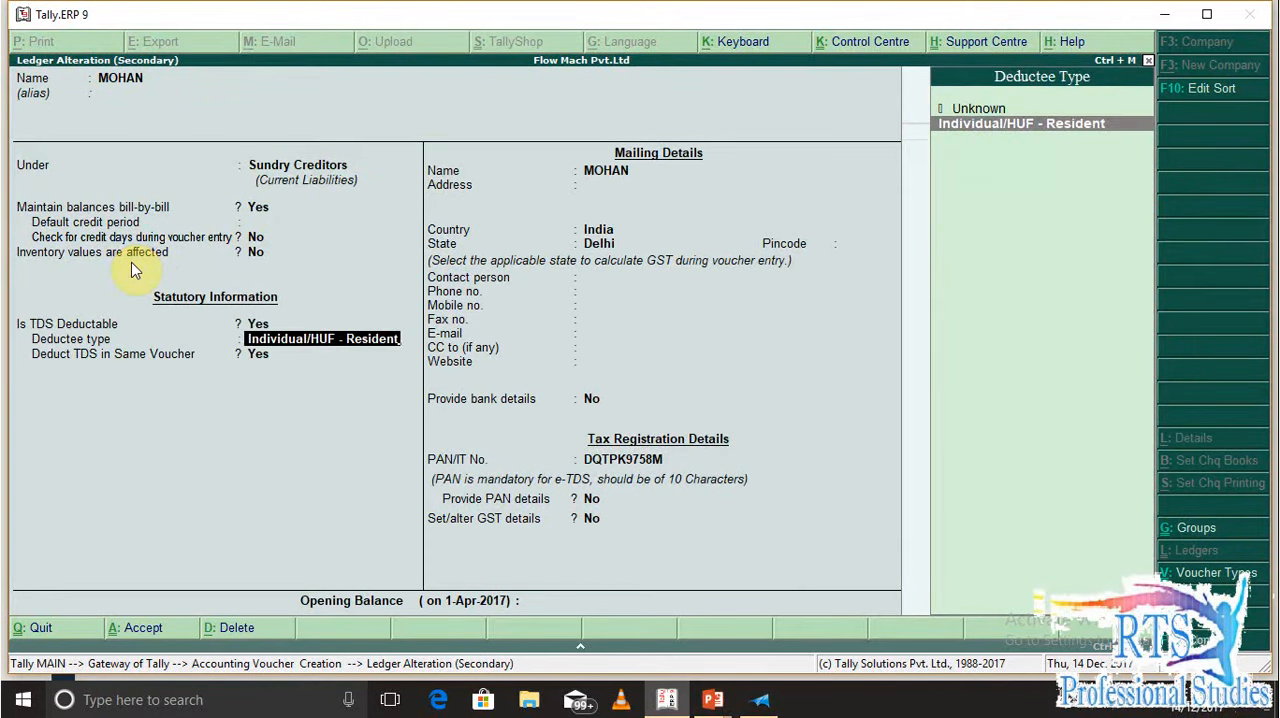
pyautogui.press('Return')
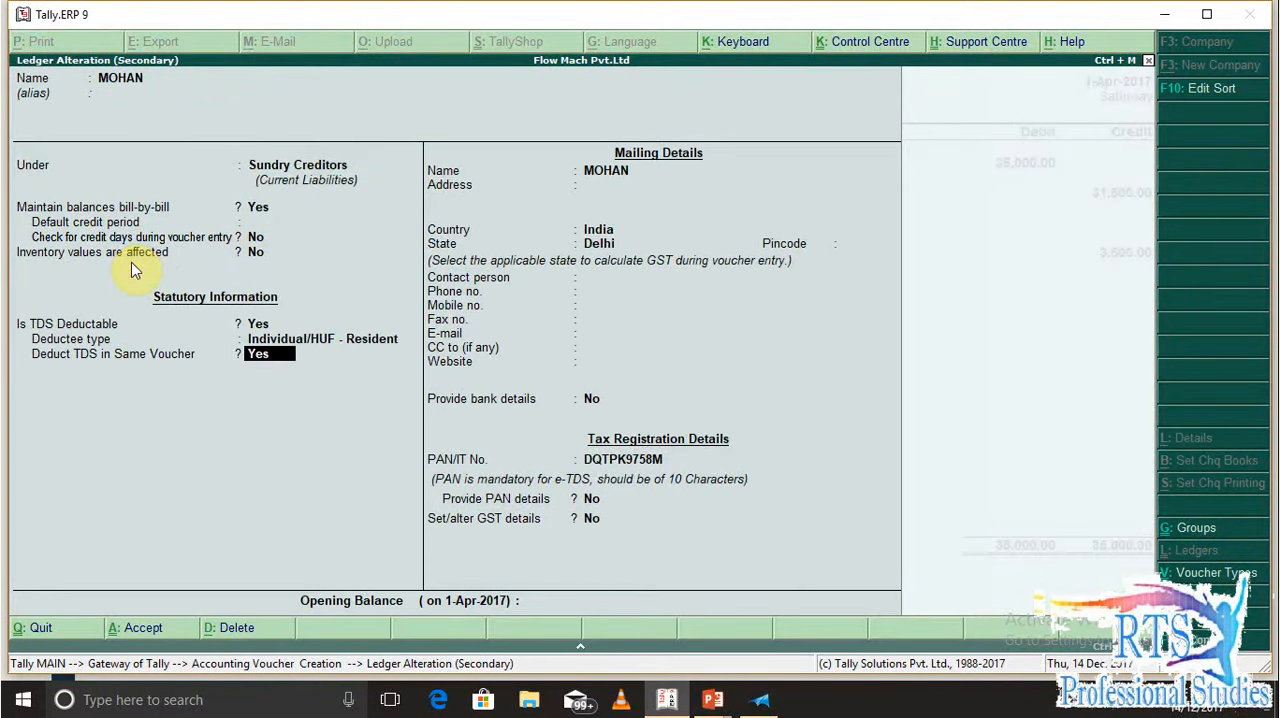
# Review the party ledger's mailing, bank, PAN and GST details and save the ledger
pyautogui.press('Return')
pyautogui.press('Return')
pyautogui.press('Return')
pyautogui.press('Return')
pyautogui.press('Return')
pyautogui.press('Return')
pyautogui.press('Return')
pyautogui.press('Return')
pyautogui.press('Return')
pyautogui.press('Return')
pyautogui.press('Return')
pyautogui.press('Return')
pyautogui.press('Return')
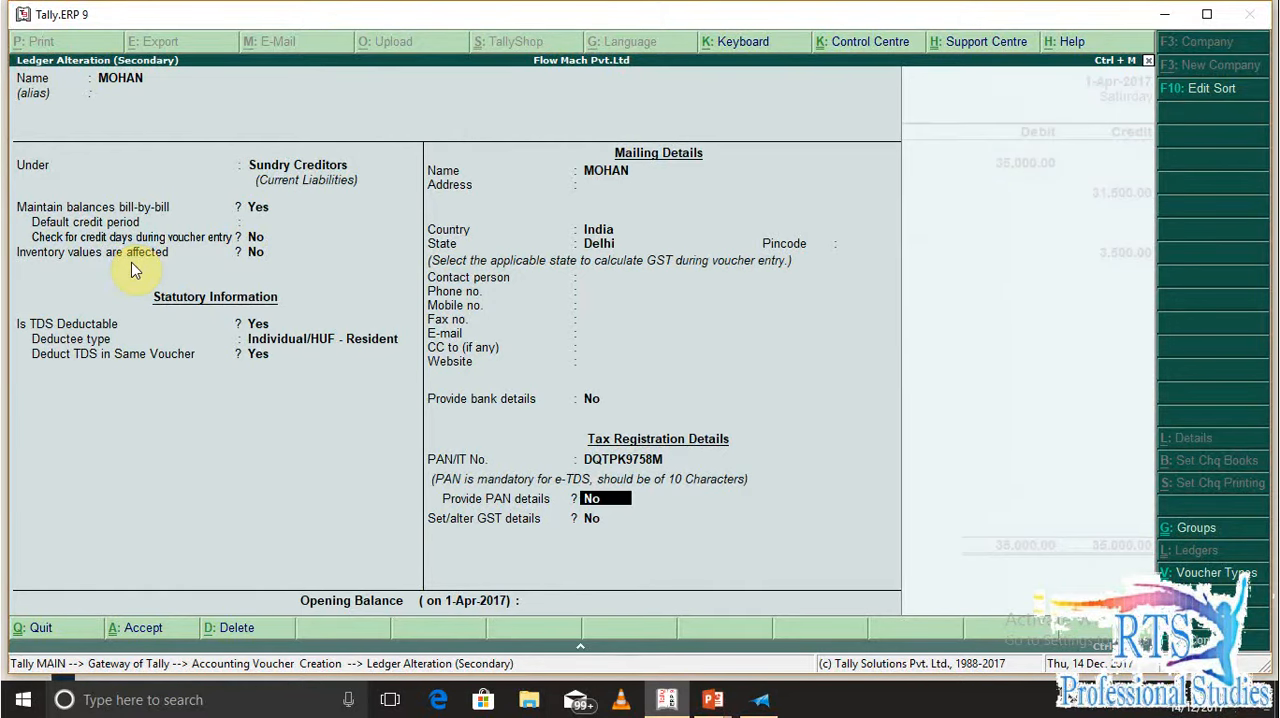
pyautogui.press('Return')
pyautogui.press('Return')
pyautogui.press('Return')
pyautogui.press('Return')
pyautogui.press('Return')
pyautogui.press('Return')
pyautogui.press('Return')
pyautogui.press('Return')
pyautogui.press('Return')
pyautogui.press('Return')
pyautogui.press('Return')
pyautogui.press('Return')
pyautogui.press('Return')
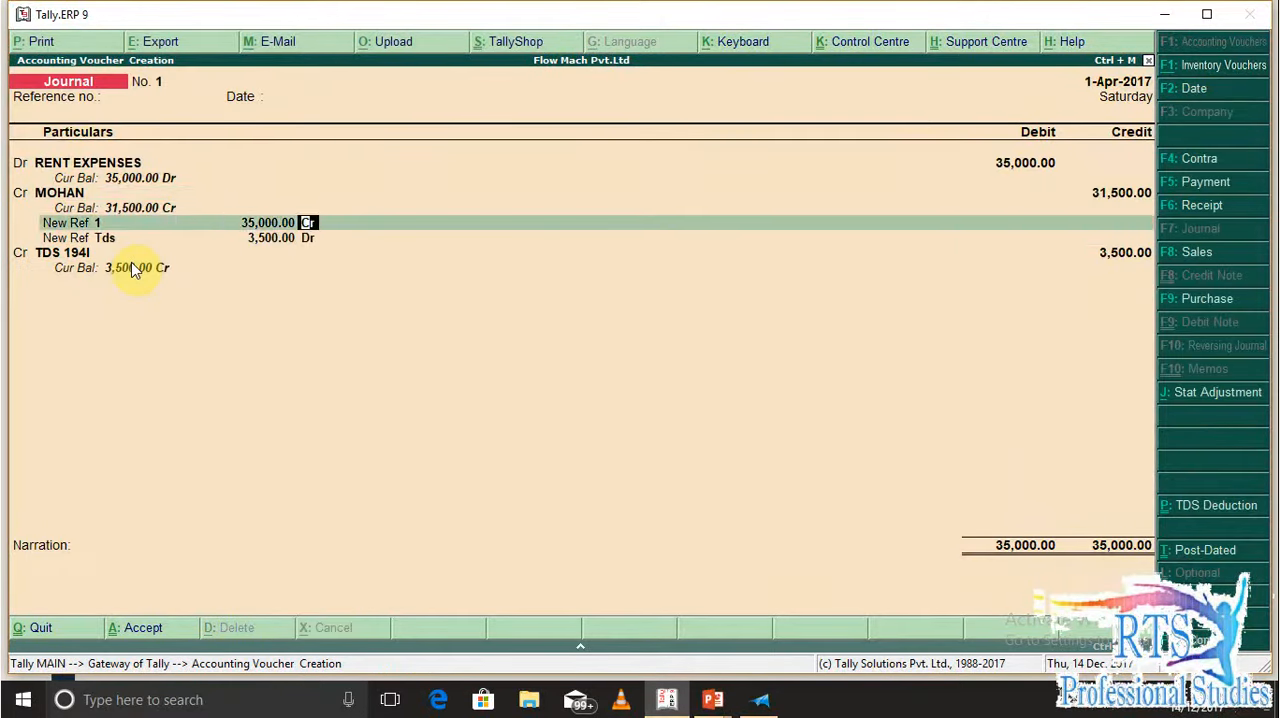
# Go through the party's bill-wise references and the TDS 194I credit line, and save the journal voucher
pyautogui.press('Return')
pyautogui.press('Return')
pyautogui.press('Return')
pyautogui.press('Return')
pyautogui.press('Return')
pyautogui.press('Return')
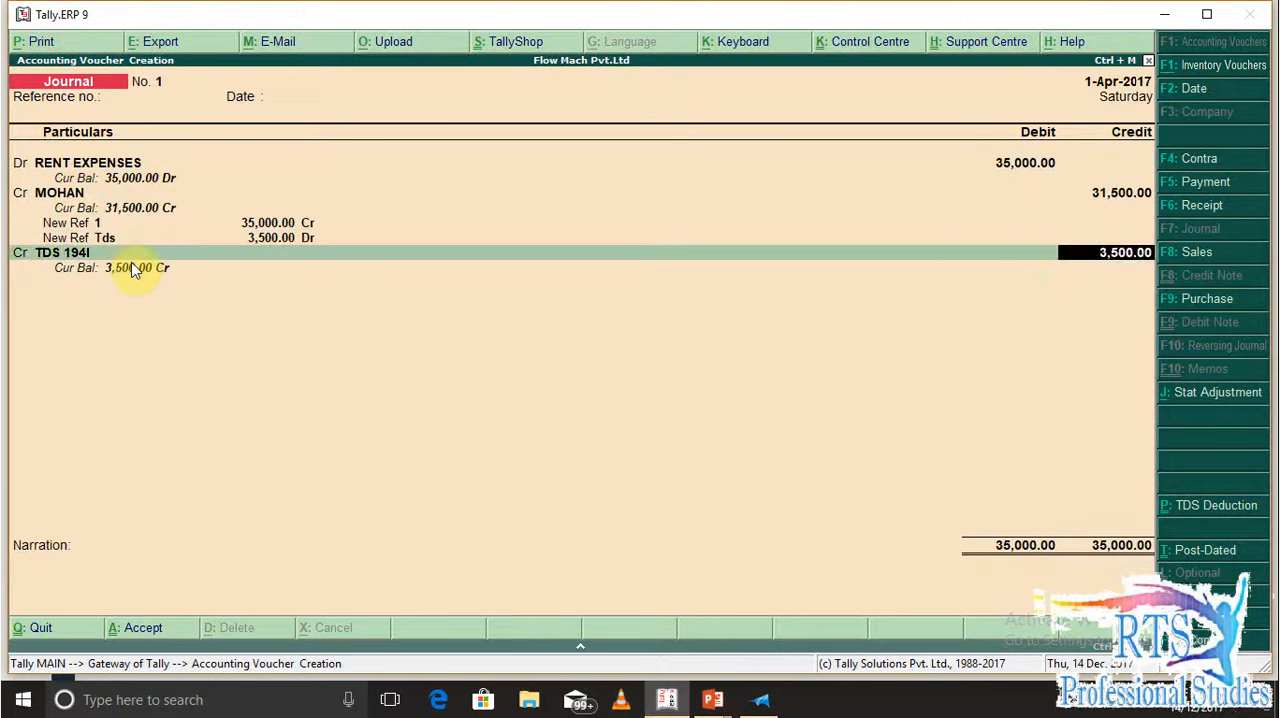
pyautogui.press('Return')
# Leave voucher entry and open the Form 26Q TDS return among the statutory reports
pyautogui.press('Return')
pyautogui.press('Return')
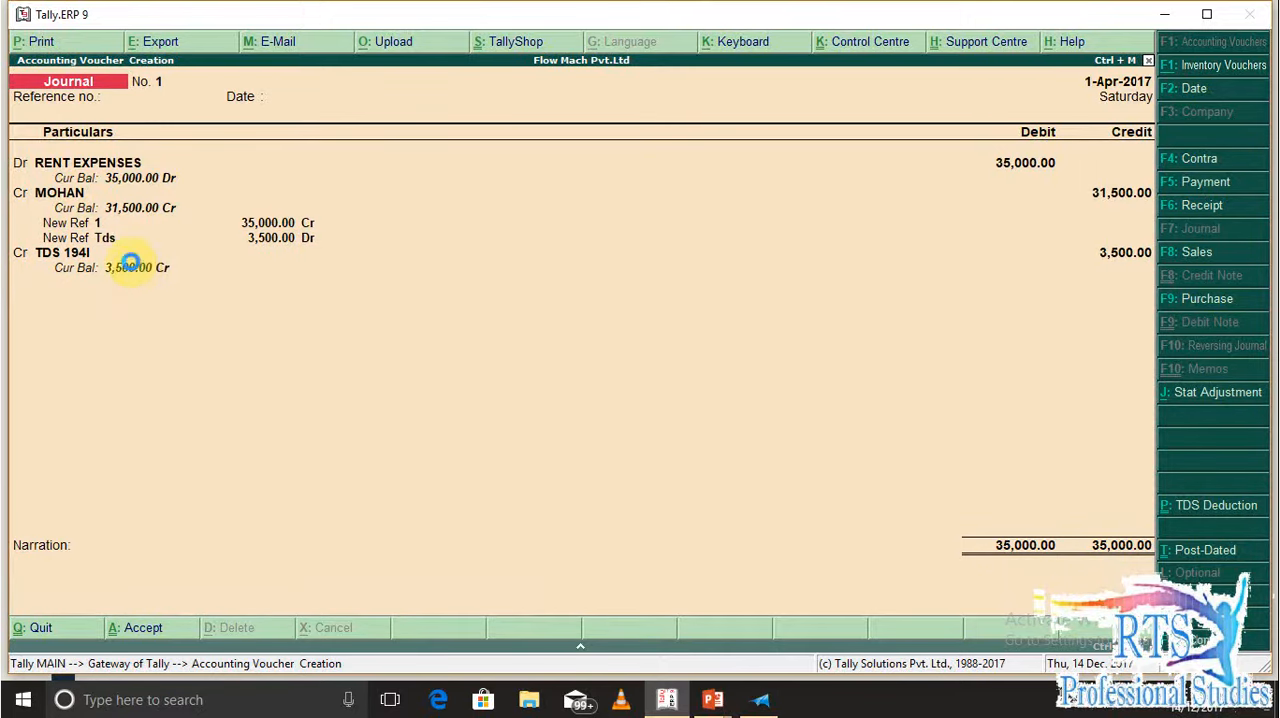
pyautogui.press('Escape')
pyautogui.press('Return')
pyautogui.press('Escape')
pyautogui.press('Escape')
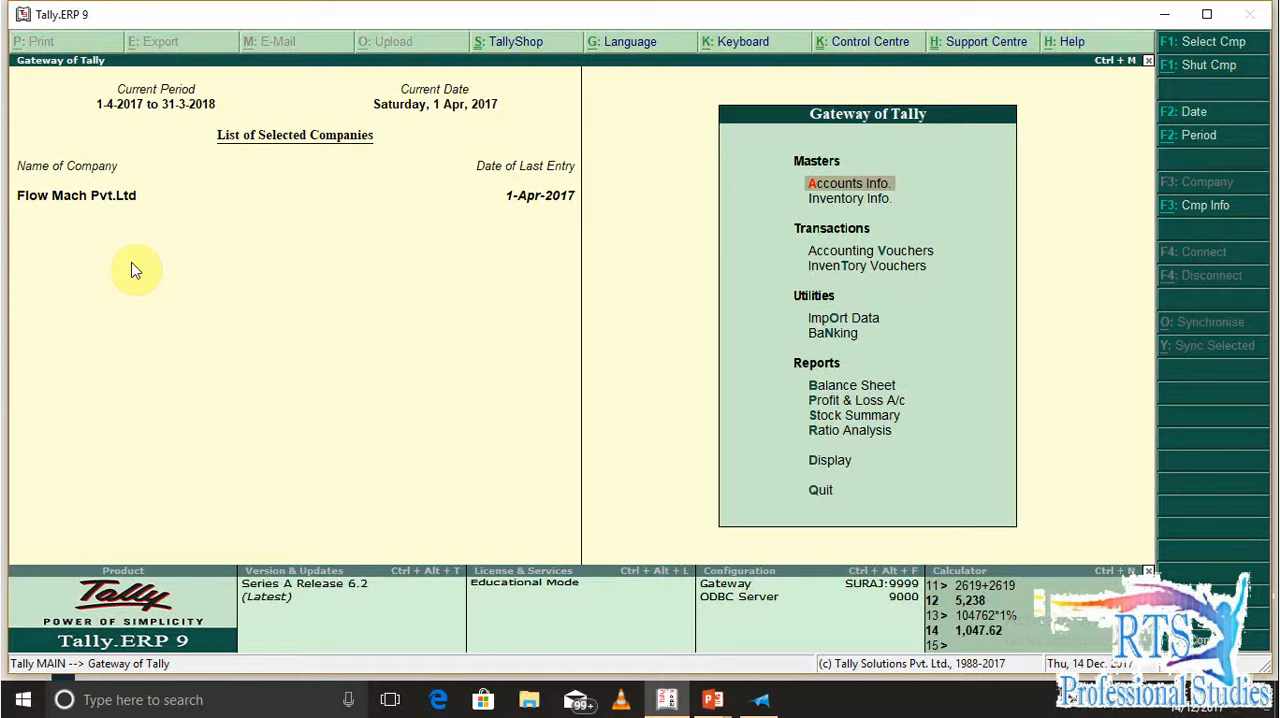
pyautogui.press('d')
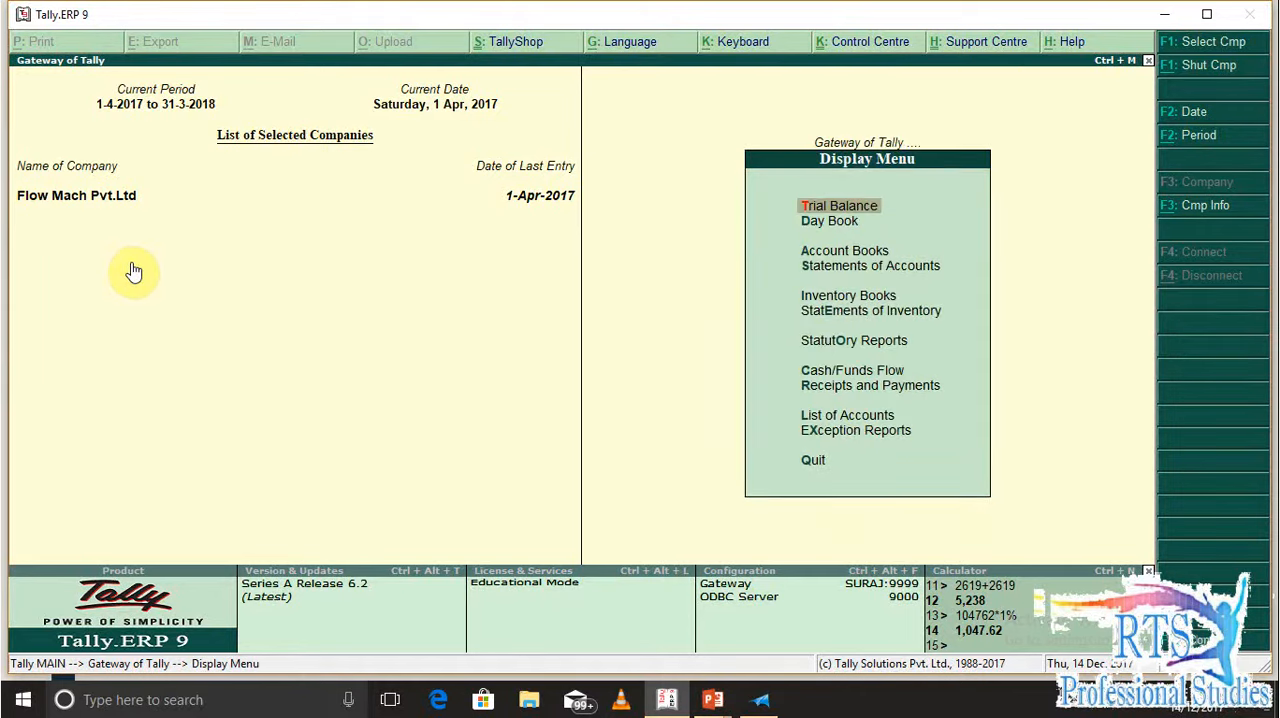
pyautogui.press('u')
pyautogui.press('t')
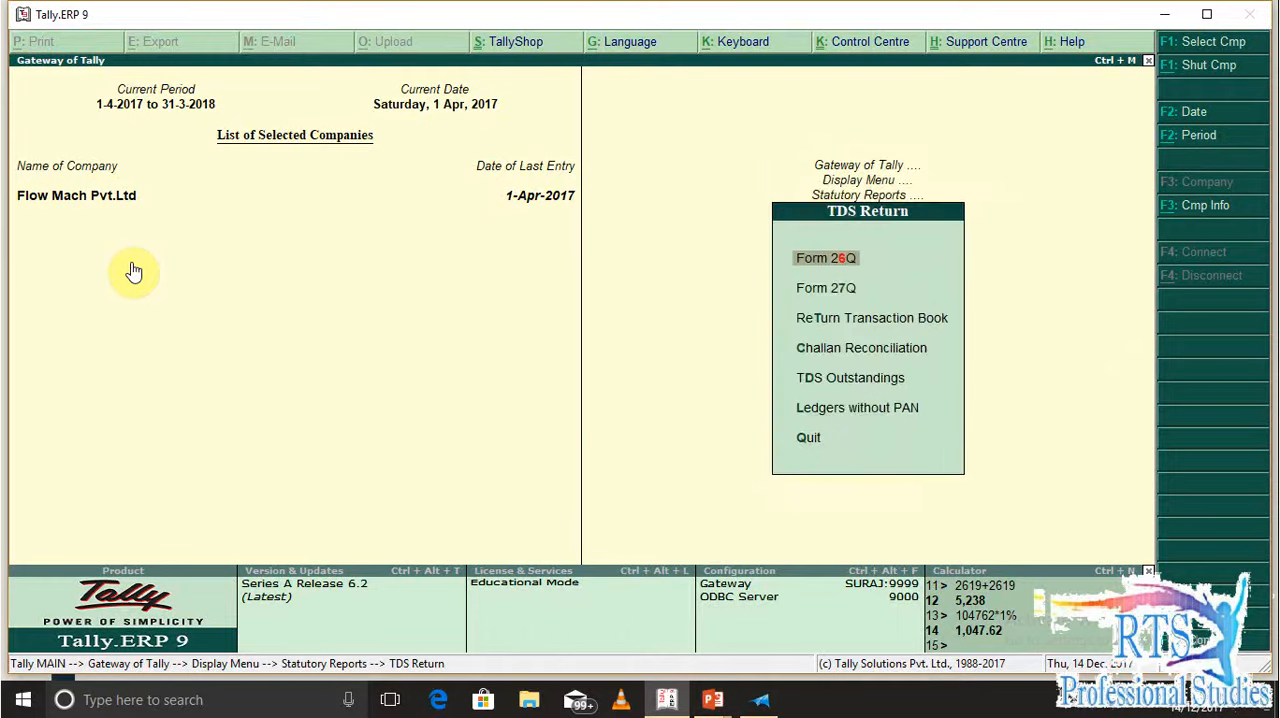
pyautogui.press('6')
# Examine the party-wise details of Deduction at Normal Rate in Form 26Q and leave the report
pyautogui.press('Down')
pyautogui.press('Down')
pyautogui.press('Down')
pyautogui.press('Down')
pyautogui.press('Down')
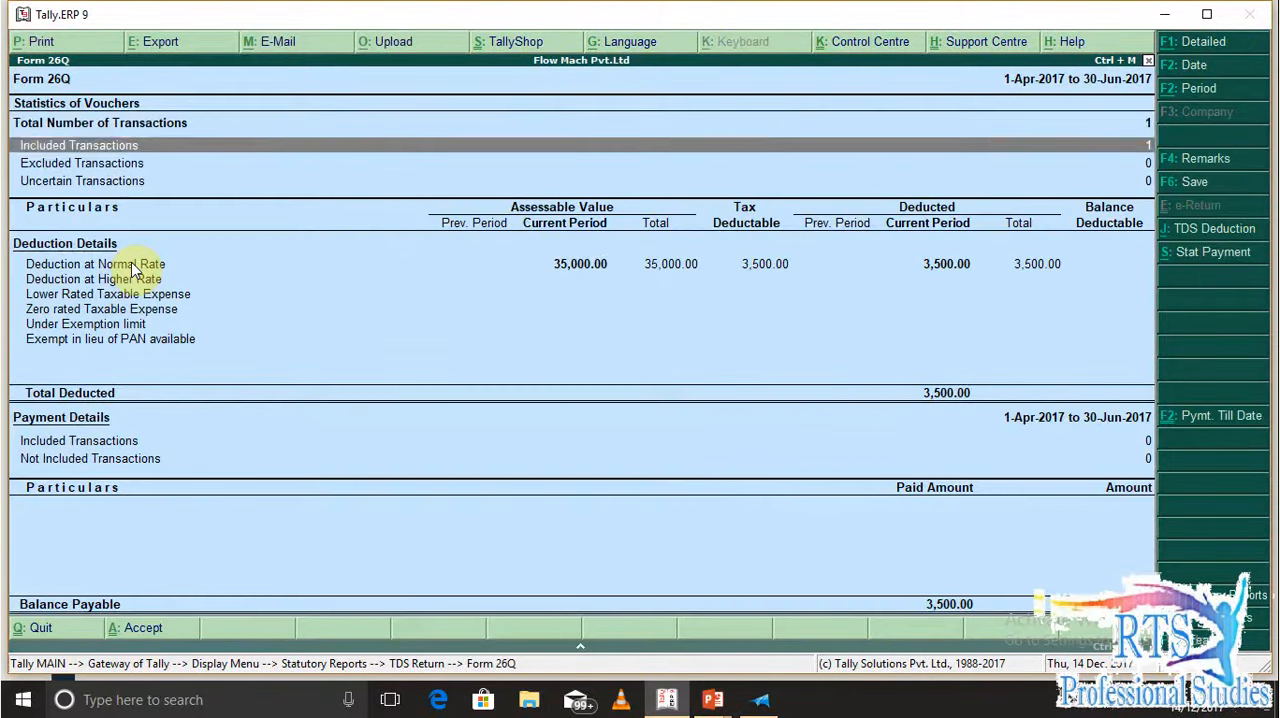
pyautogui.press('Up')
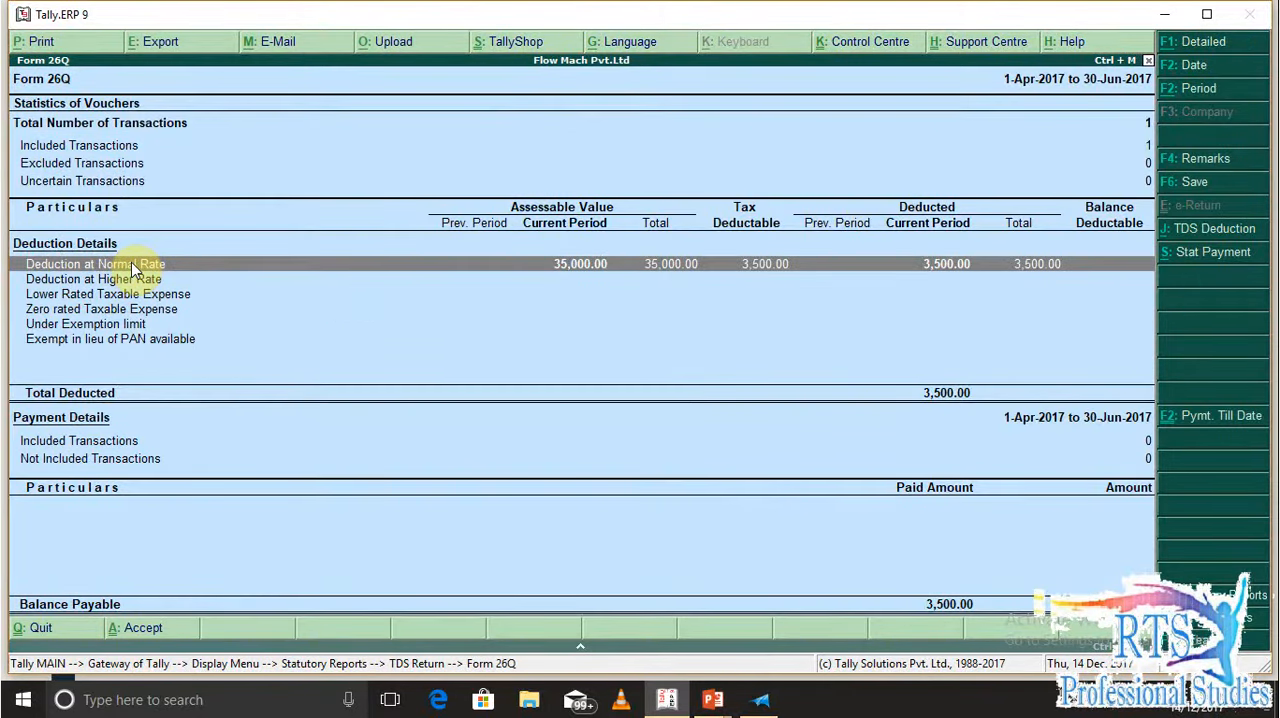
pyautogui.press('Return')
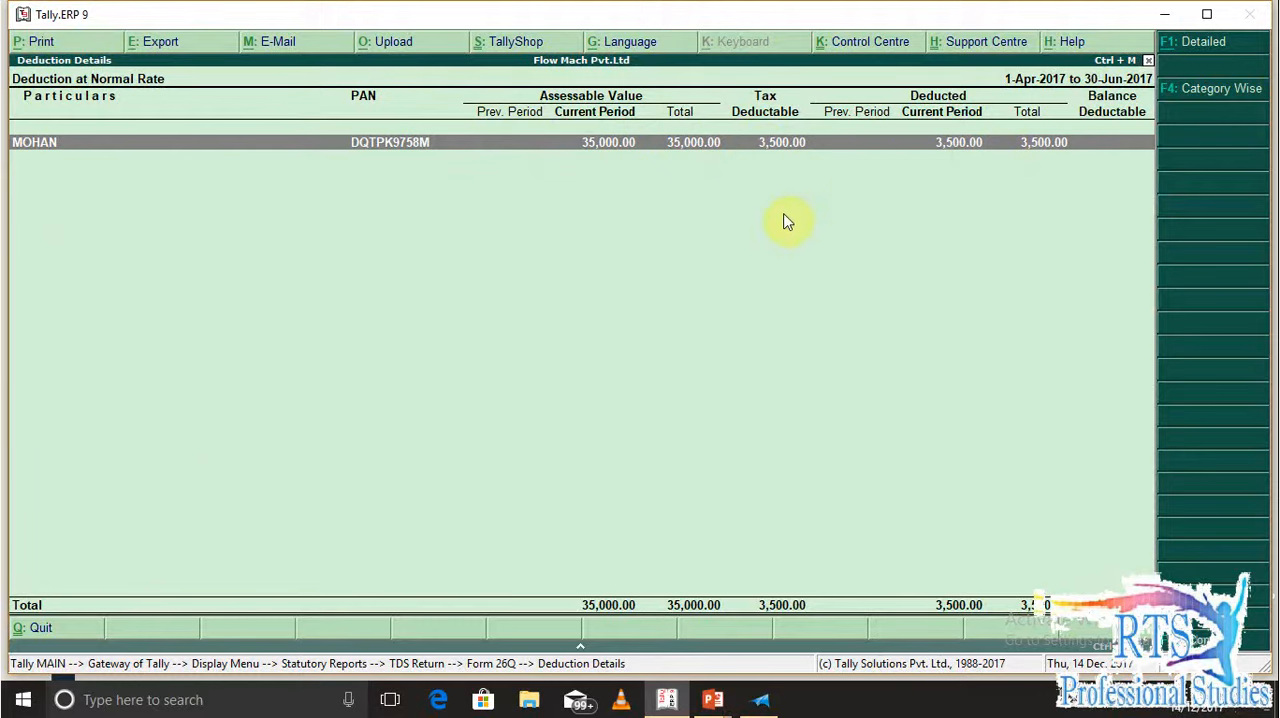
pyautogui.press('Escape')
pyautogui.press('Escape')
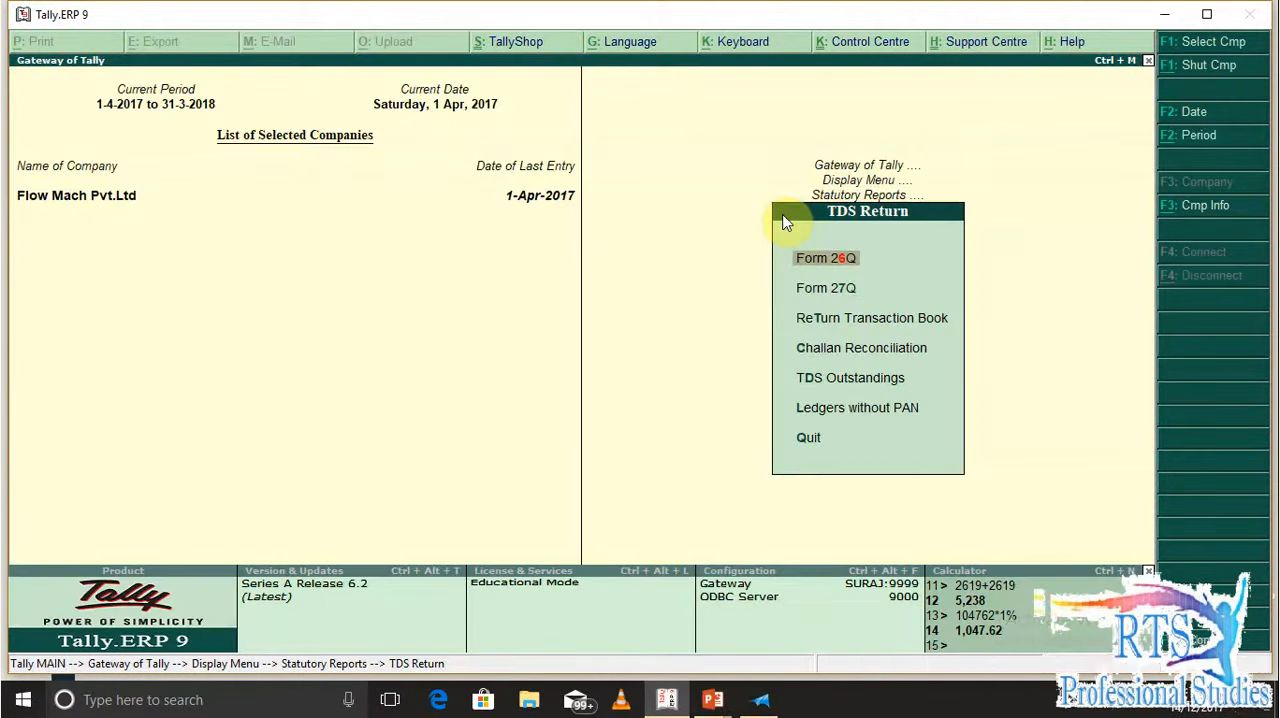
# Examine the TDS outstandings for the 194I RENT nature of payment down to the party entry, and leave the report
pyautogui.press('Down')
pyautogui.press('Down')
pyautogui.press('Down')
pyautogui.press('Down')
pyautogui.press('Down')
pyautogui.press('Up')
pyautogui.press('Return')
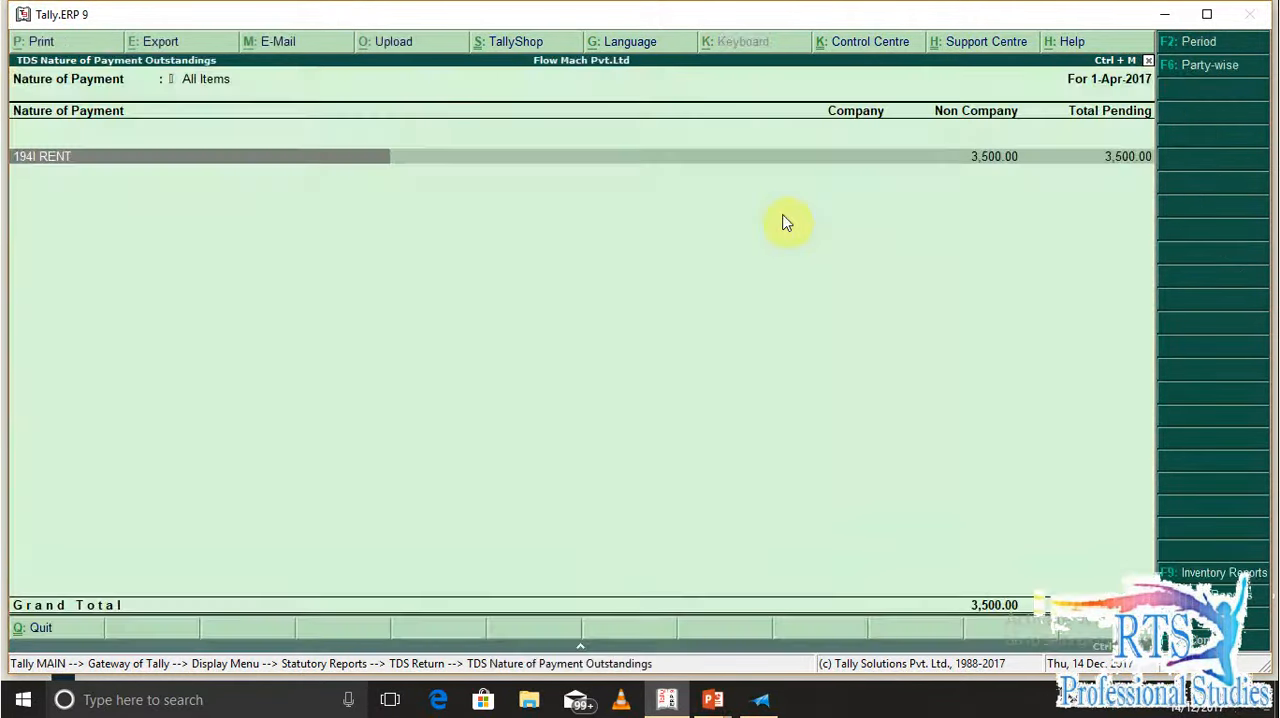
pyautogui.press('Return')
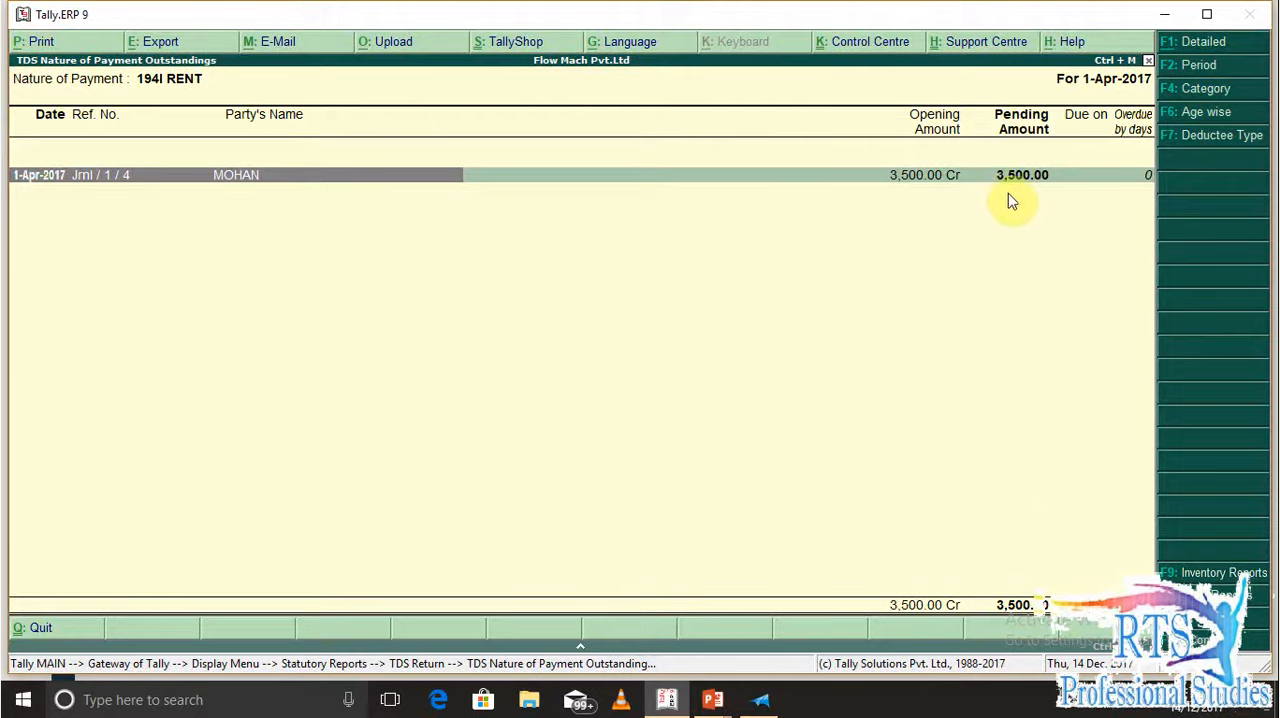
pyautogui.press('Escape')
# Open the TDS Challan Reconciliation and leave it without making an entry
pyautogui.press('Escape')
pyautogui.press('Up')
pyautogui.press('Return')
pyautogui.press('Escape')
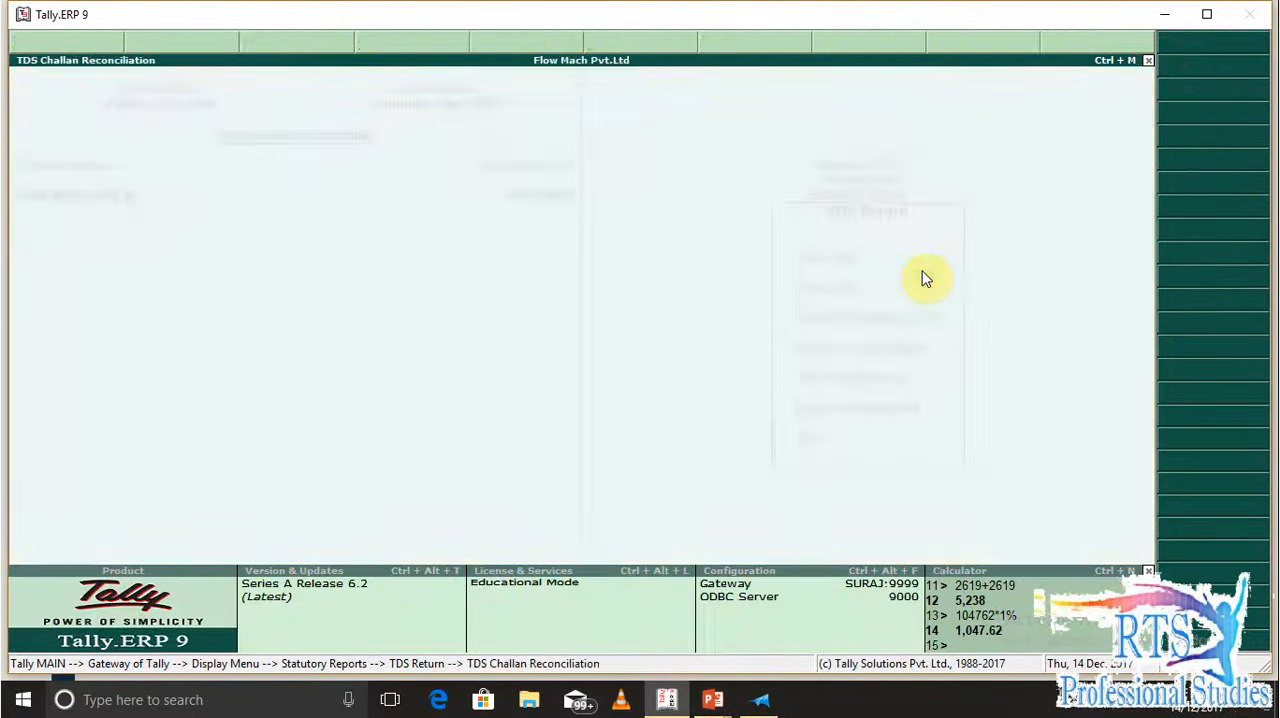
# Check the Ledgers without PAN report and return to the TDS return list
pyautogui.press('Down')
pyautogui.press('Down')
pyautogui.press('Down')
pyautogui.press('Down')
pyautogui.press('Up')
pyautogui.press('Up')
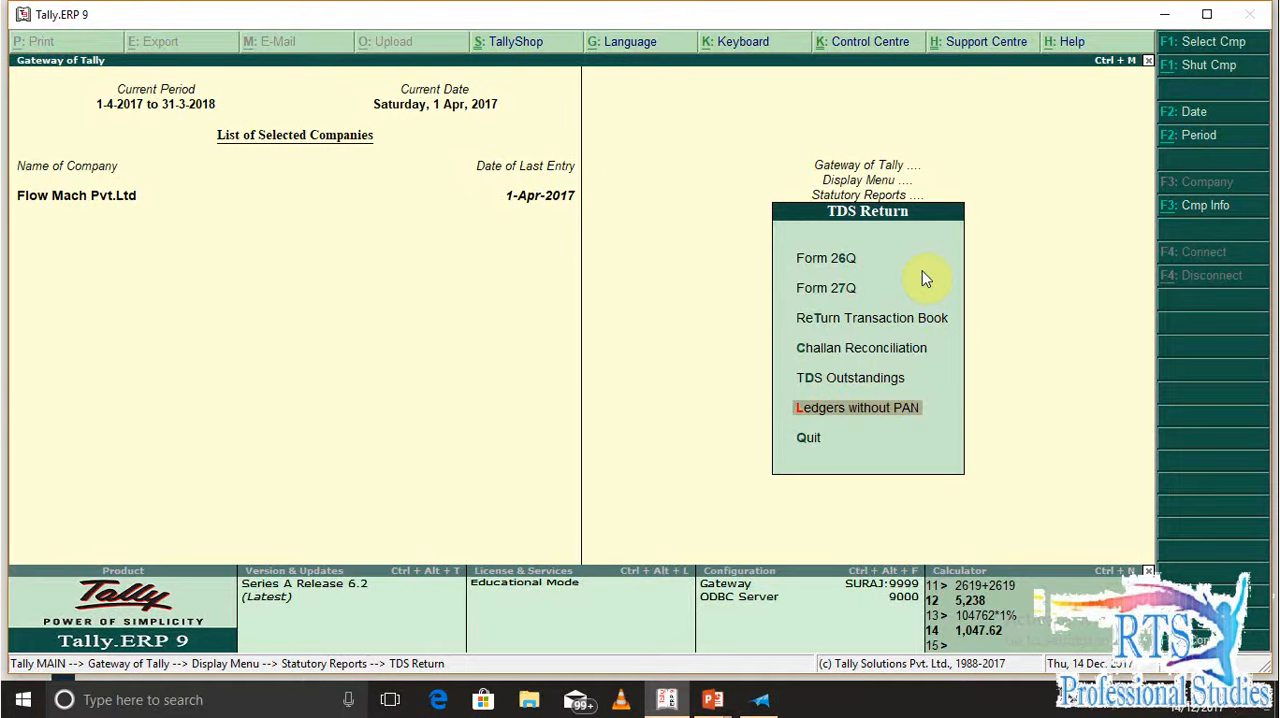
pyautogui.press('Return')
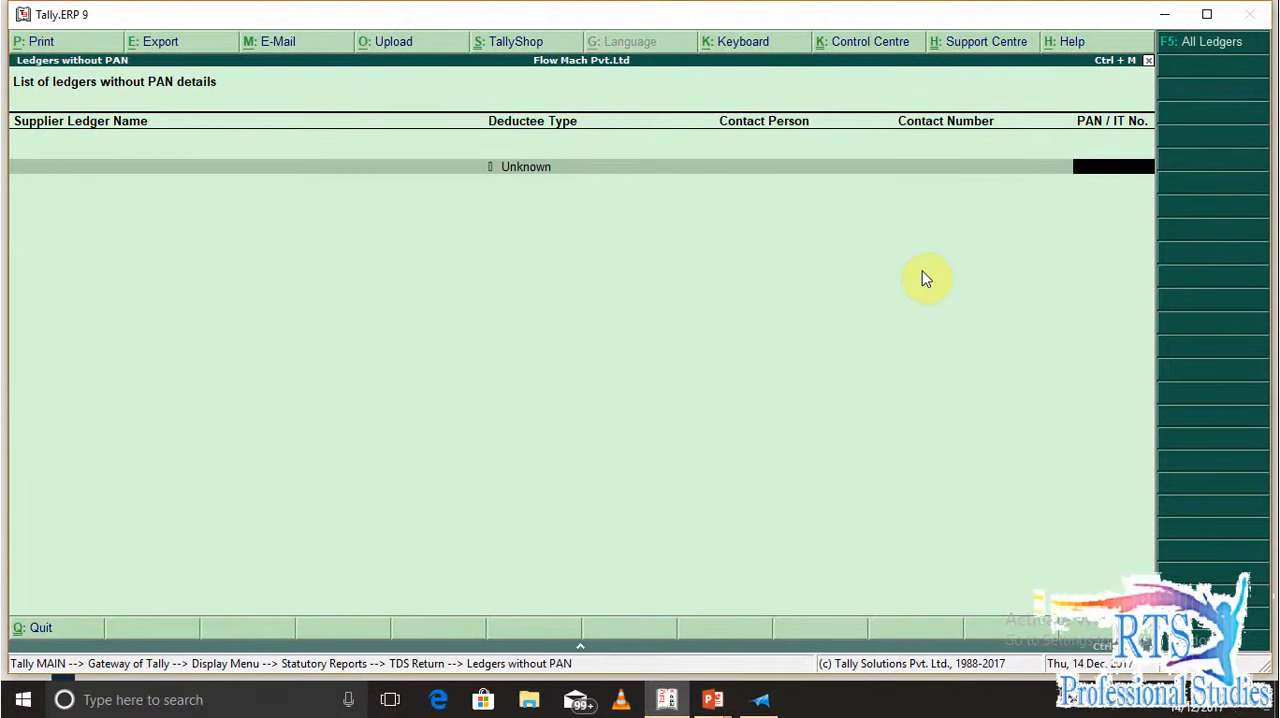
pyautogui.press('Escape')
pyautogui.press('Return')
pyautogui.press('Up')
pyautogui.press('Up')
pyautogui.press('Up')
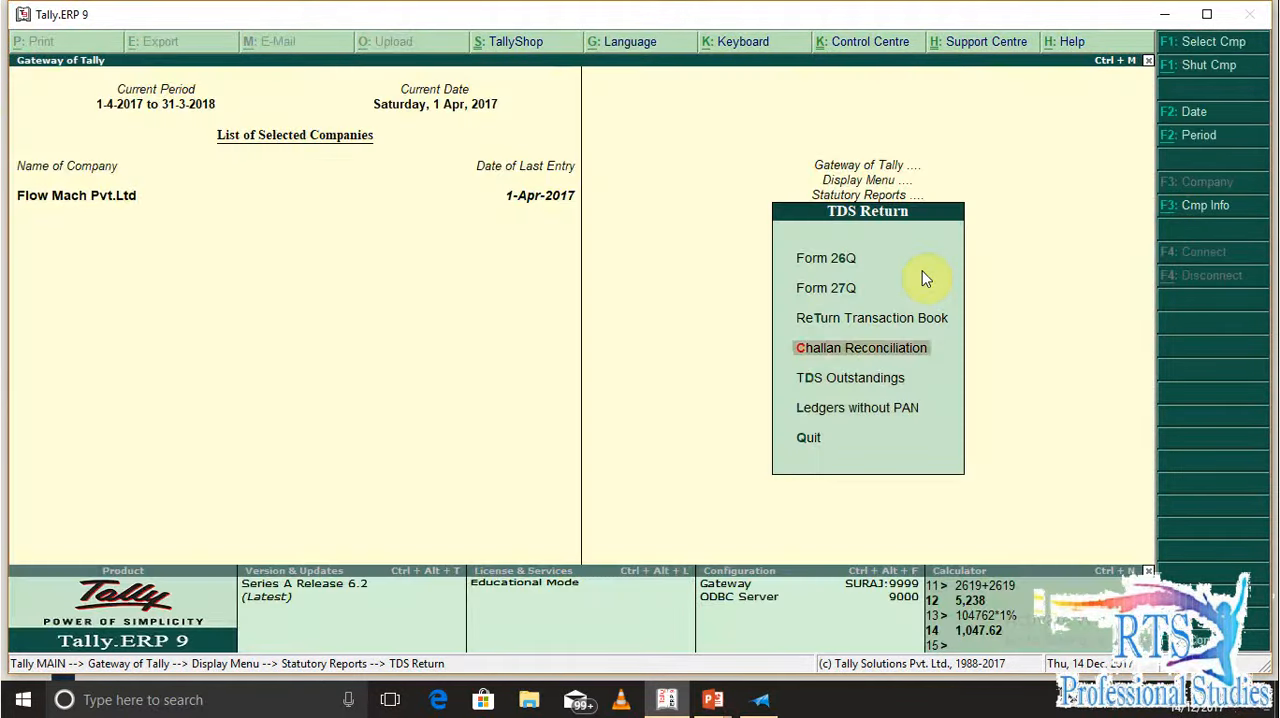
pyautogui.press('Down')
pyautogui.press('Down')
pyautogui.press('Up')
pyautogui.press('Up')
pyautogui.press('Up')
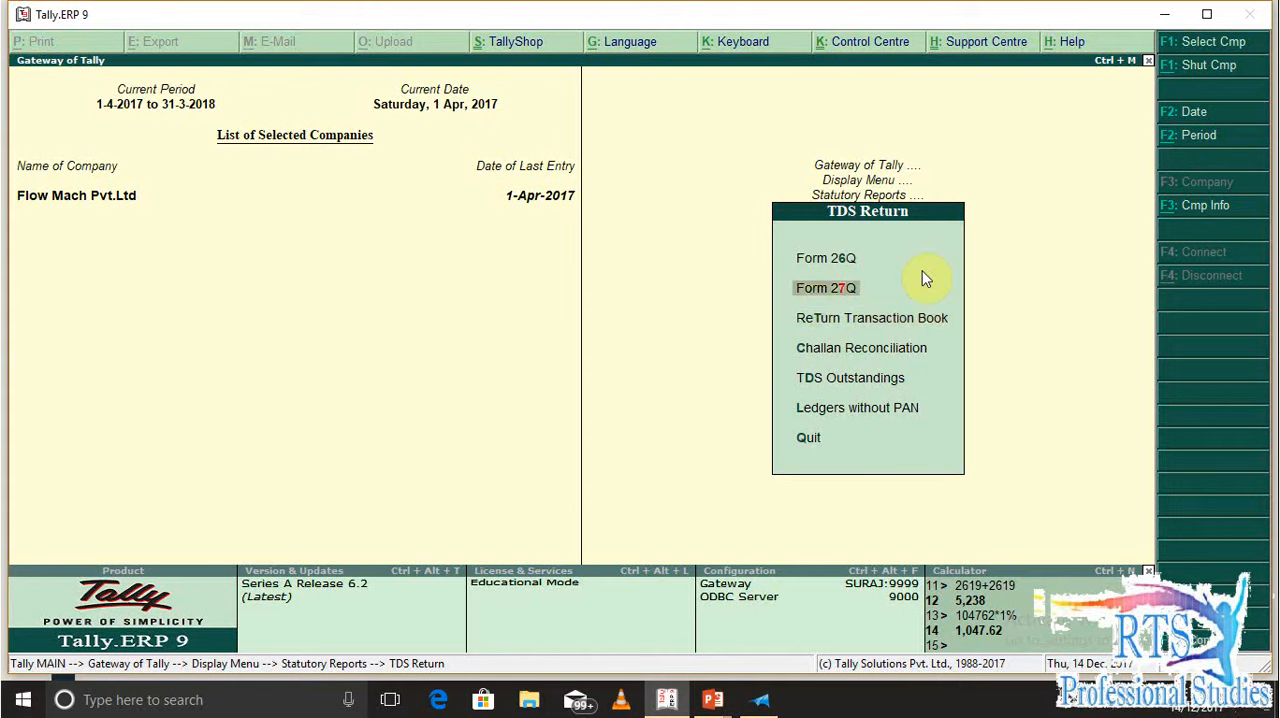
pyautogui.press('Down')
pyautogui.press('Down')
pyautogui.press('Up')
# Leave the TDS return reports and go back to the Gateway of Tally
pyautogui.press('Return')
pyautogui.press('Escape')
pyautogui.press('Escape')
pyautogui.press('Escape')
pyautogui.press('Escape')
pyautogui.press('Escape')
pyautogui.press('Escape')
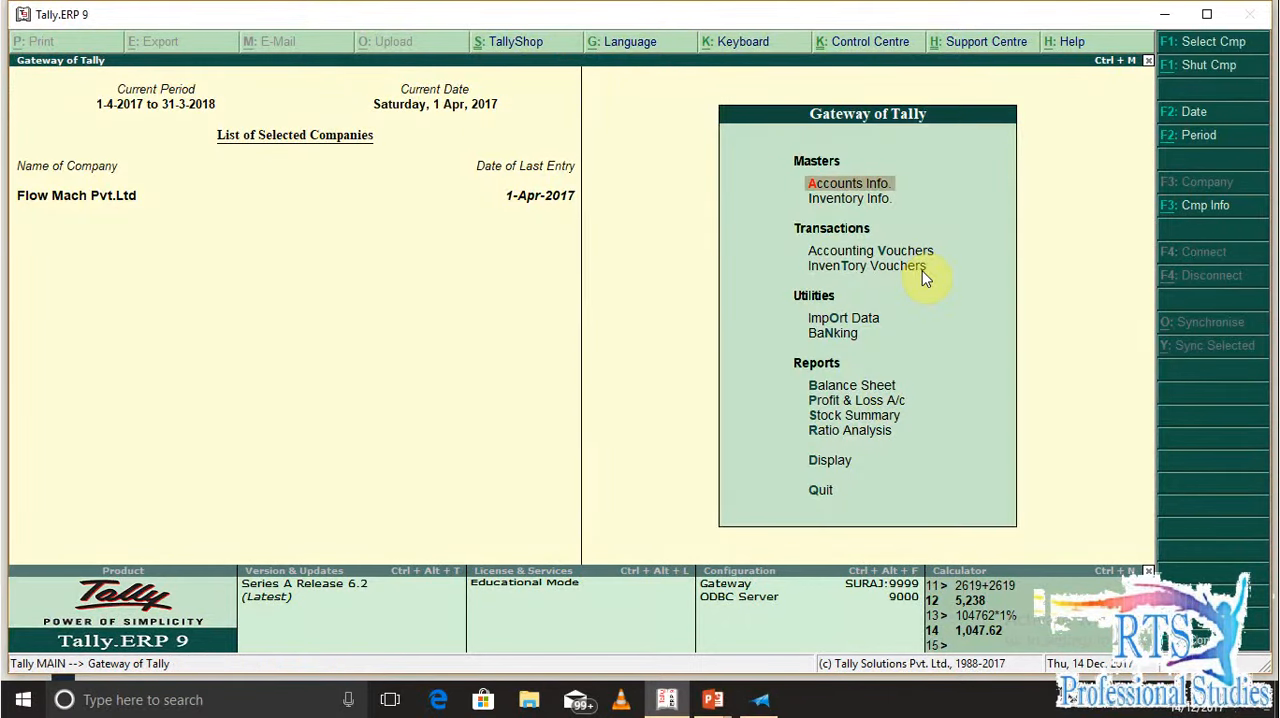
# Switch to the XPS Viewer with the exercise document and read Q.2 about the cartage invoice
pyautogui.hotkey('alt', 'Tab')
pyautogui.hotkey('alt', 'Tab')
pyautogui.scroll(-3, 883, 306)
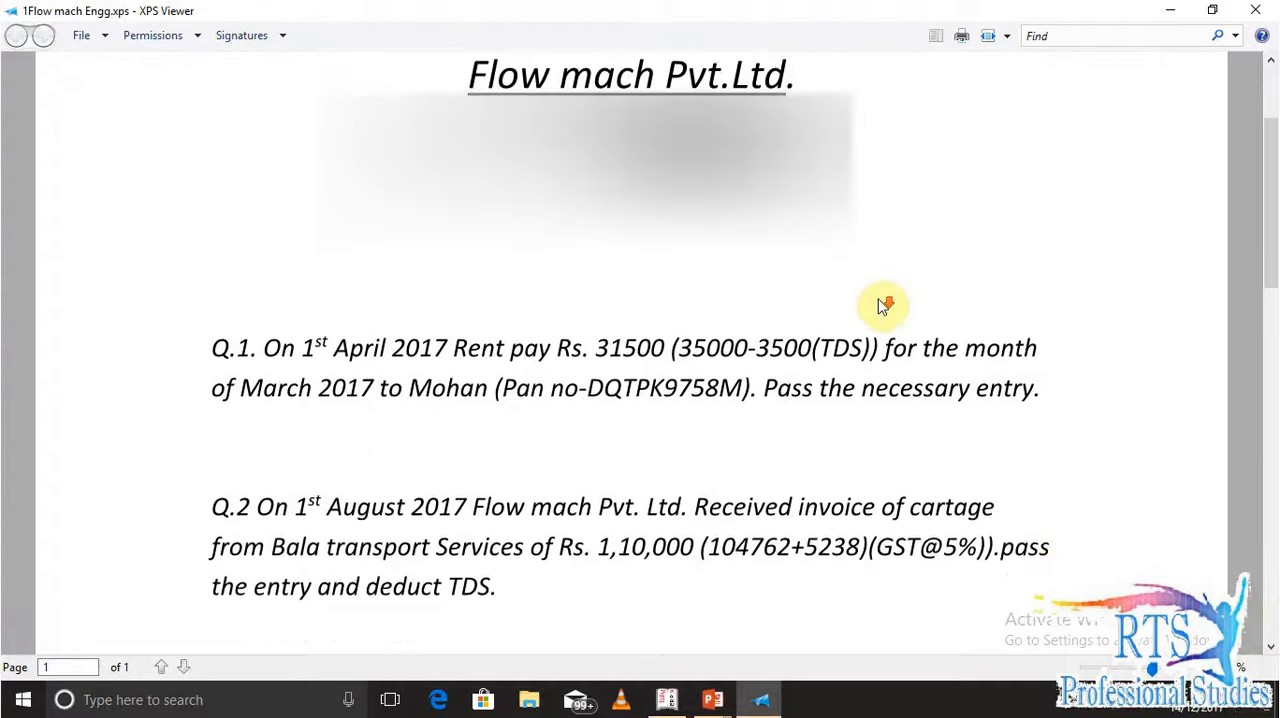
pyautogui.scroll(-2, 885, 303)
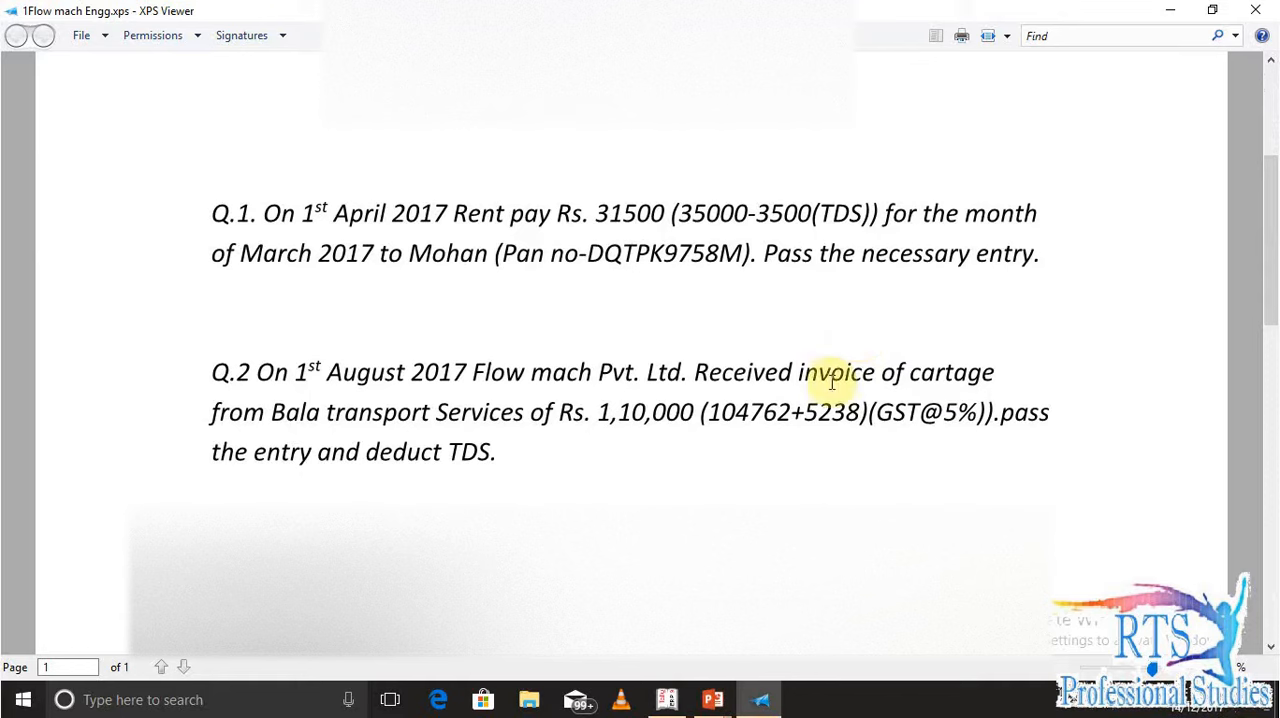
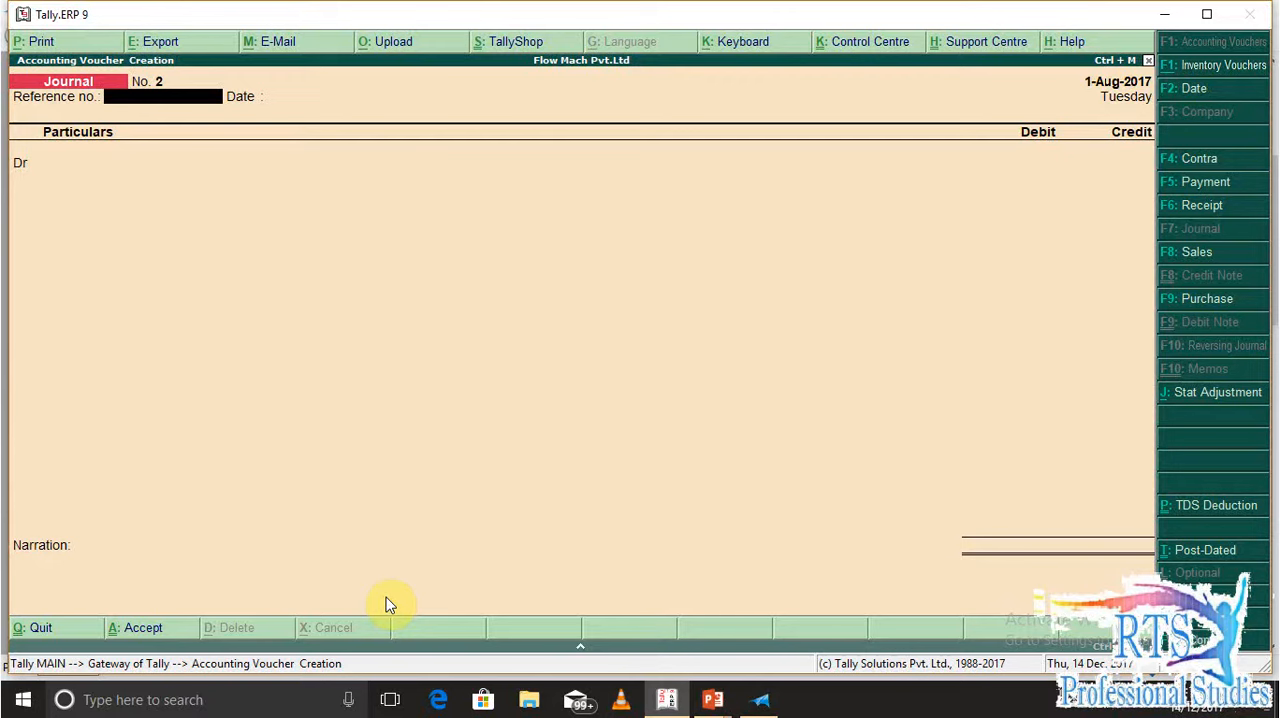
# Set the journal voucher's reference number to 123 dated 1-Aug-2017 and choose CARTAGE EXPENSES as the first debit ledger
pyautogui.write('123')
pyautogui.press('Return')
pyautogui.press('Return')
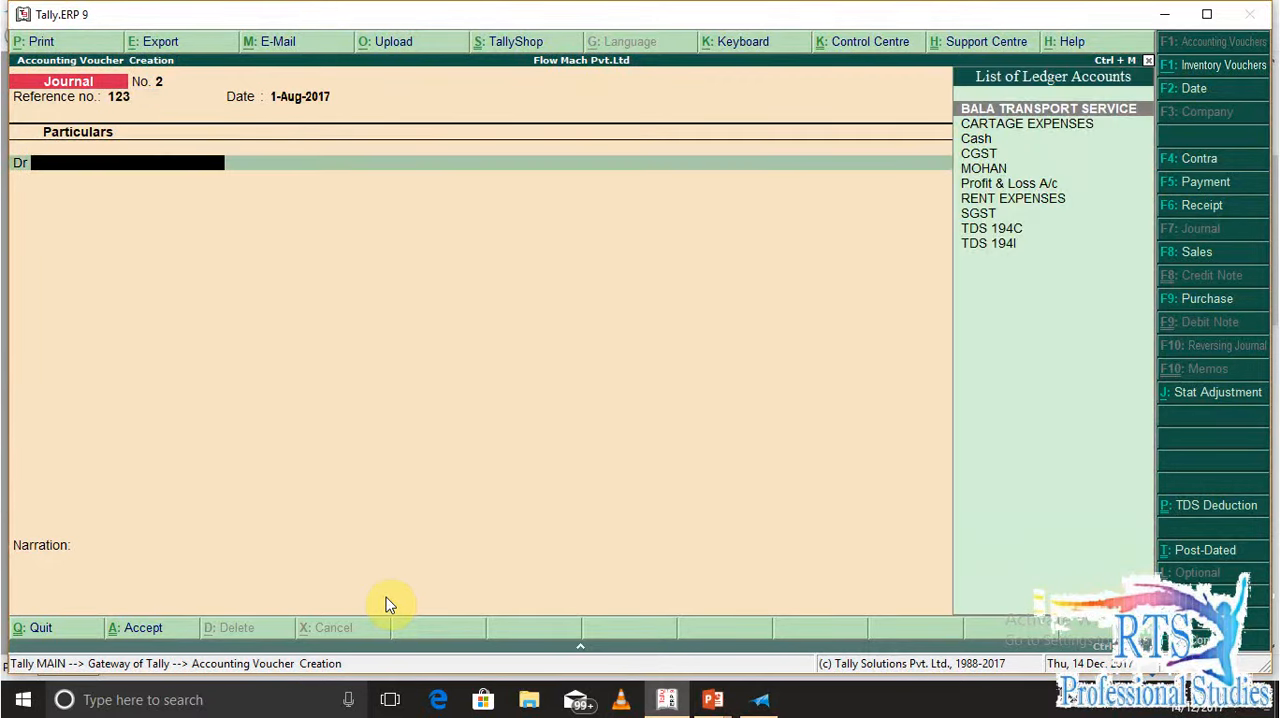
pyautogui.write('Ca')
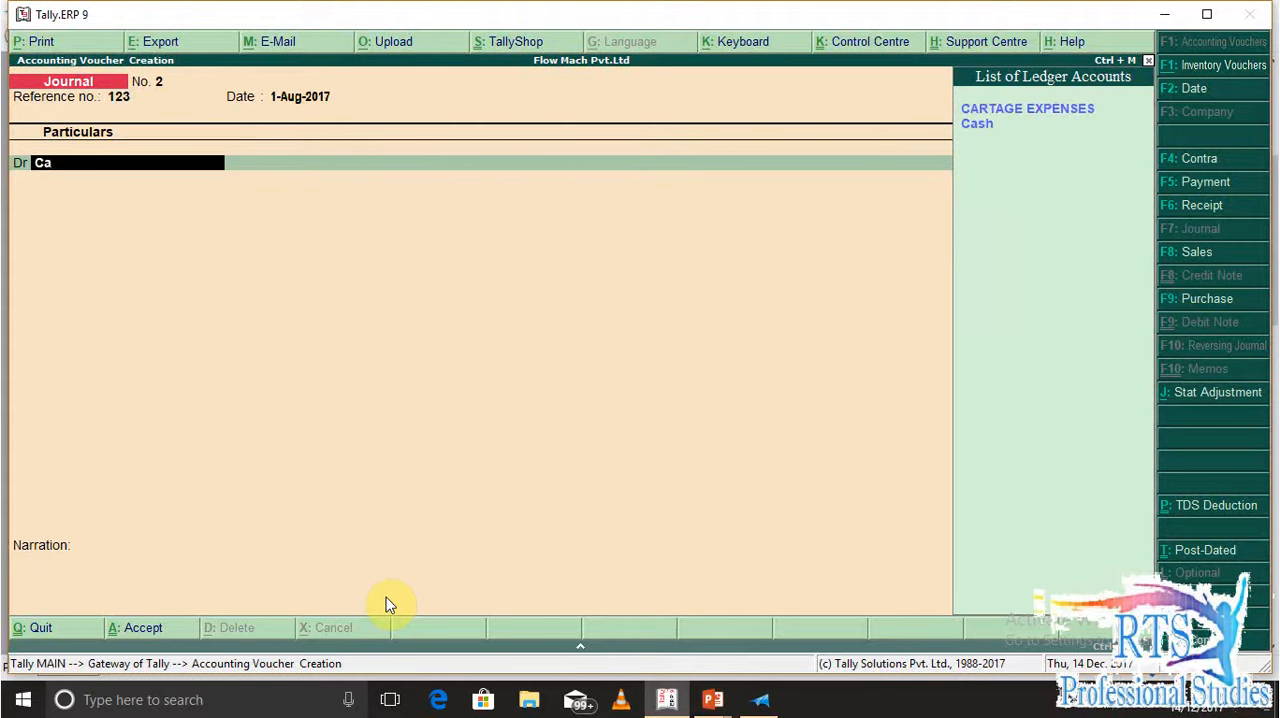
pyautogui.press('Return')
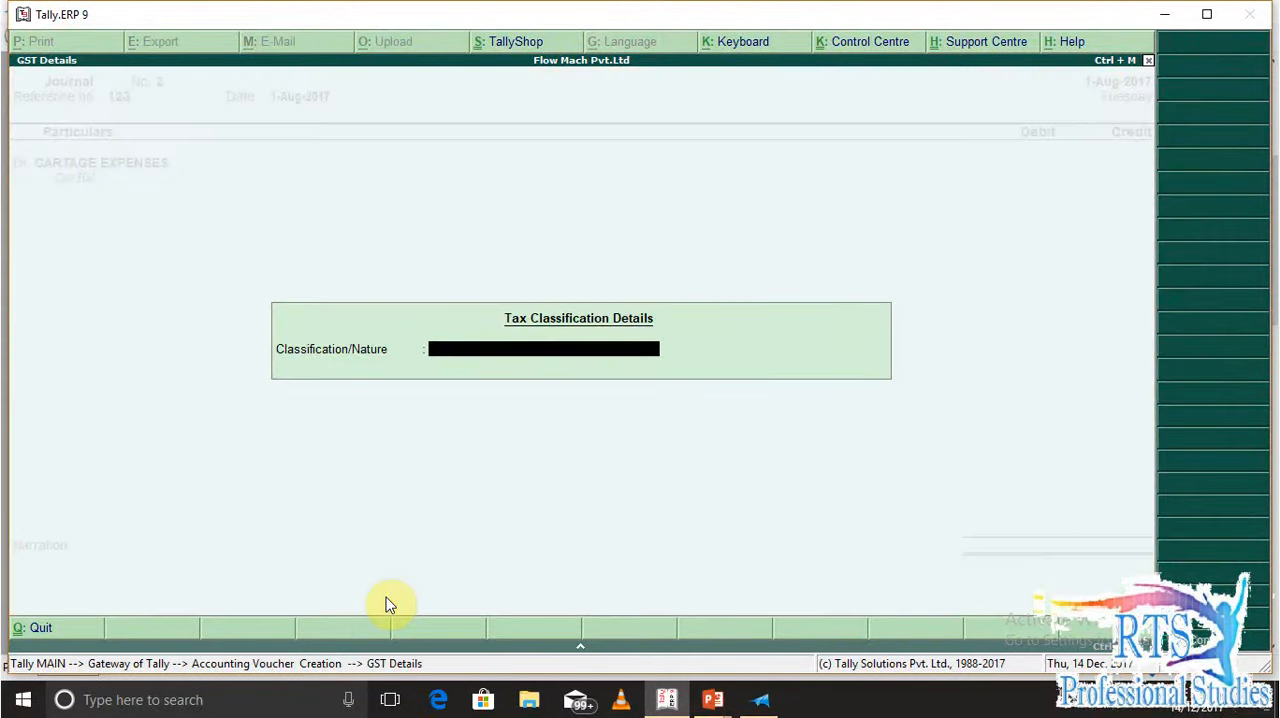
pyautogui.press('Return')
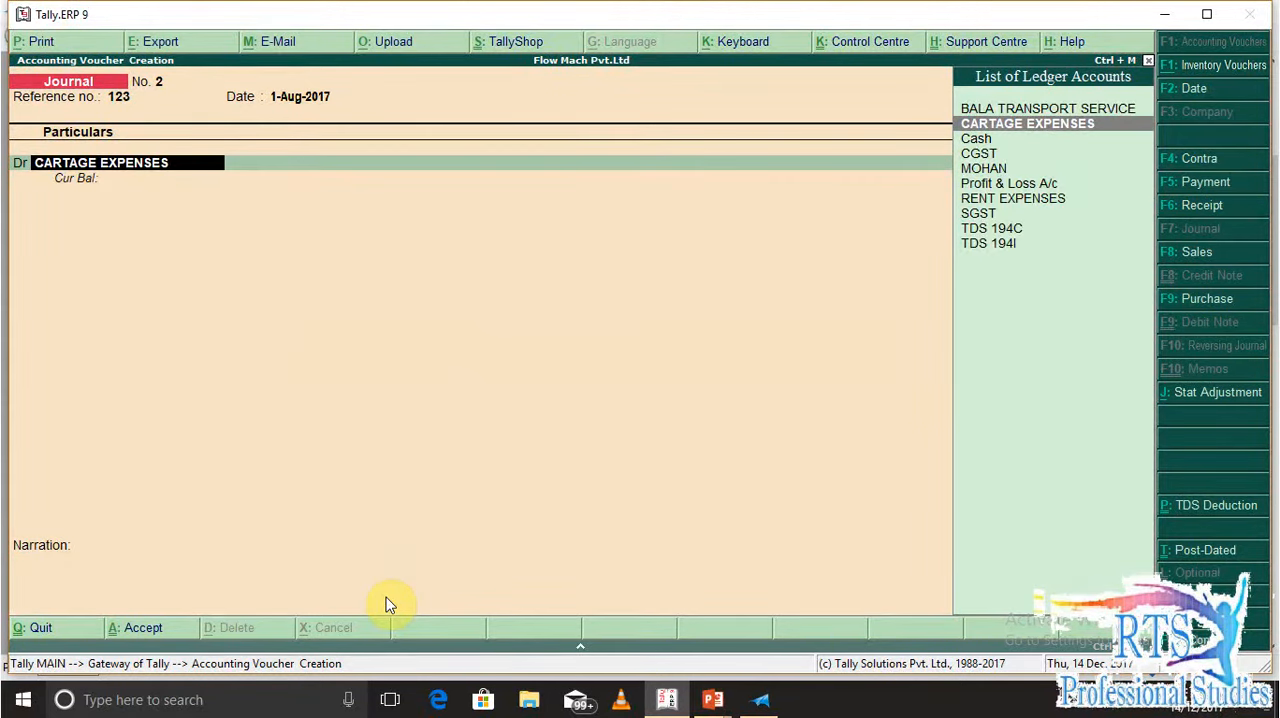
# Open the CARTAGE EXPENSES ledger from the voucher and review its GST and TDS settings down to the nature of payment
pyautogui.hotkey('ctrl', 'Return')
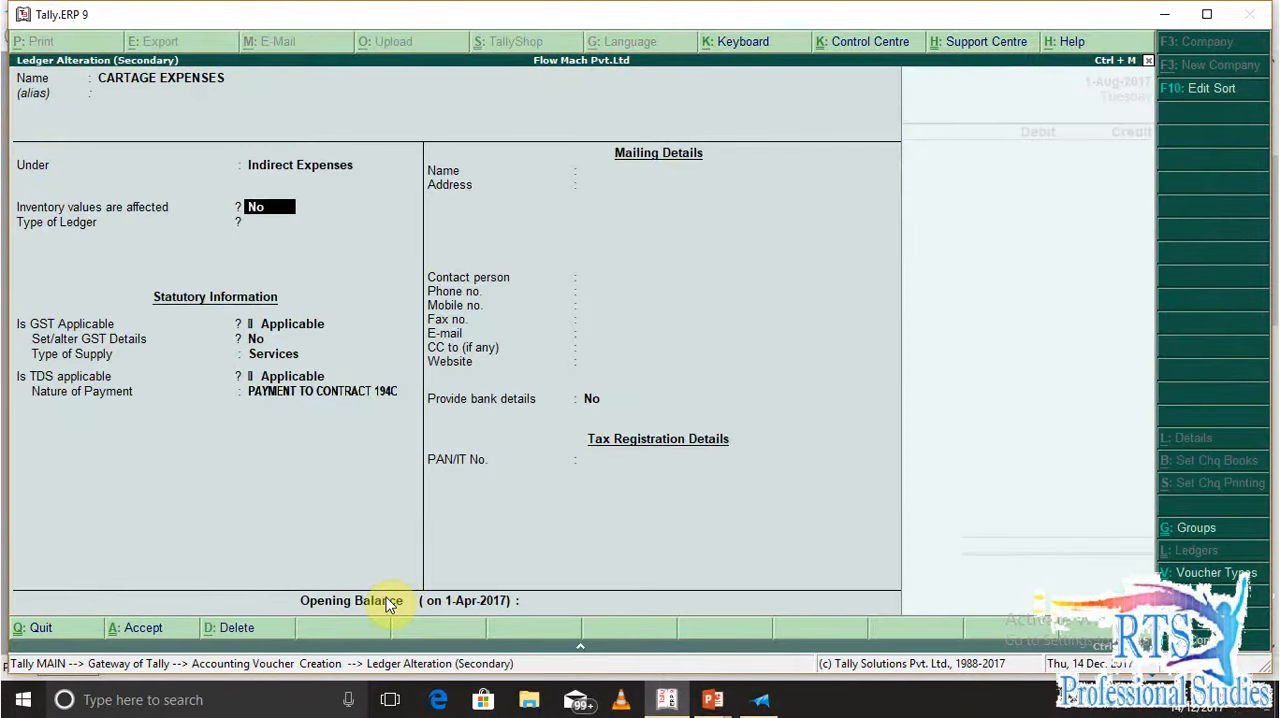
pyautogui.press('Return')
pyautogui.press('Return')
pyautogui.press('Return')
pyautogui.press('Return')
pyautogui.press('Return')
pyautogui.press('Return')
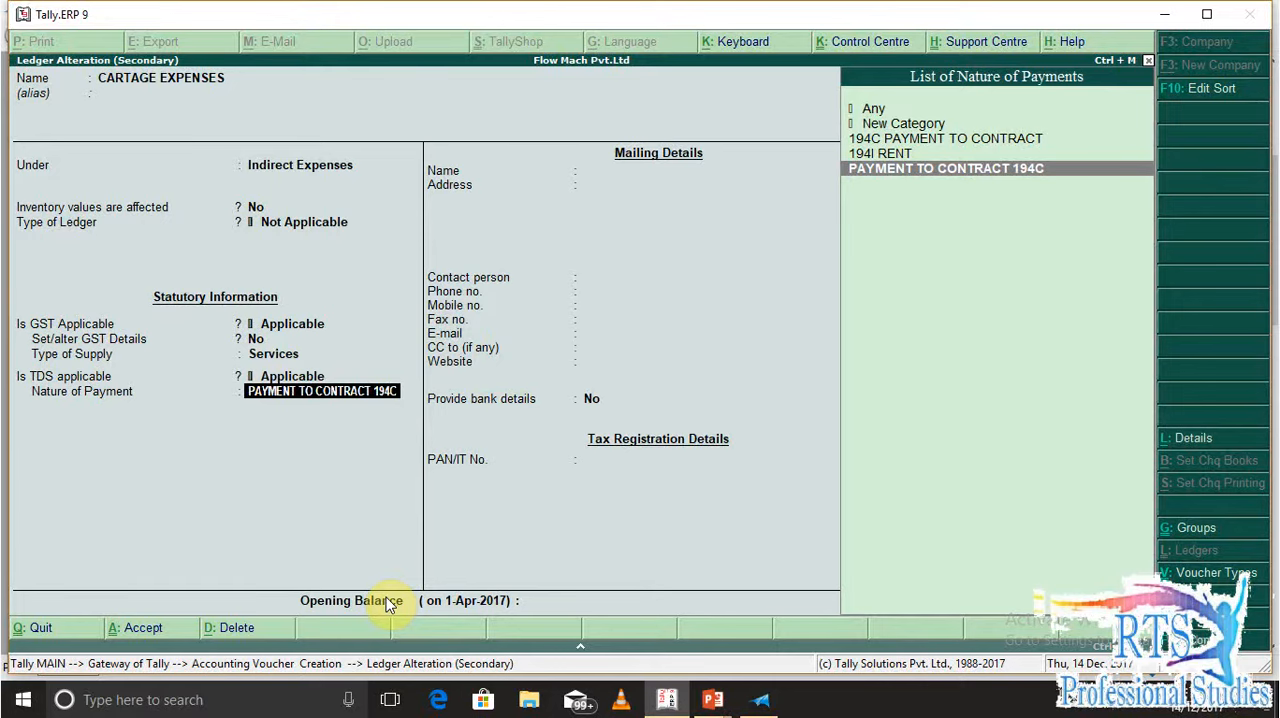
# Open the nature of payment PAYMENT TO CONTRACT 194C, check its section, payment code and rate, and return to the ledger
pyautogui.hotkey('ctrl', 'Return')
pyautogui.press('Return')
pyautogui.press('Return')
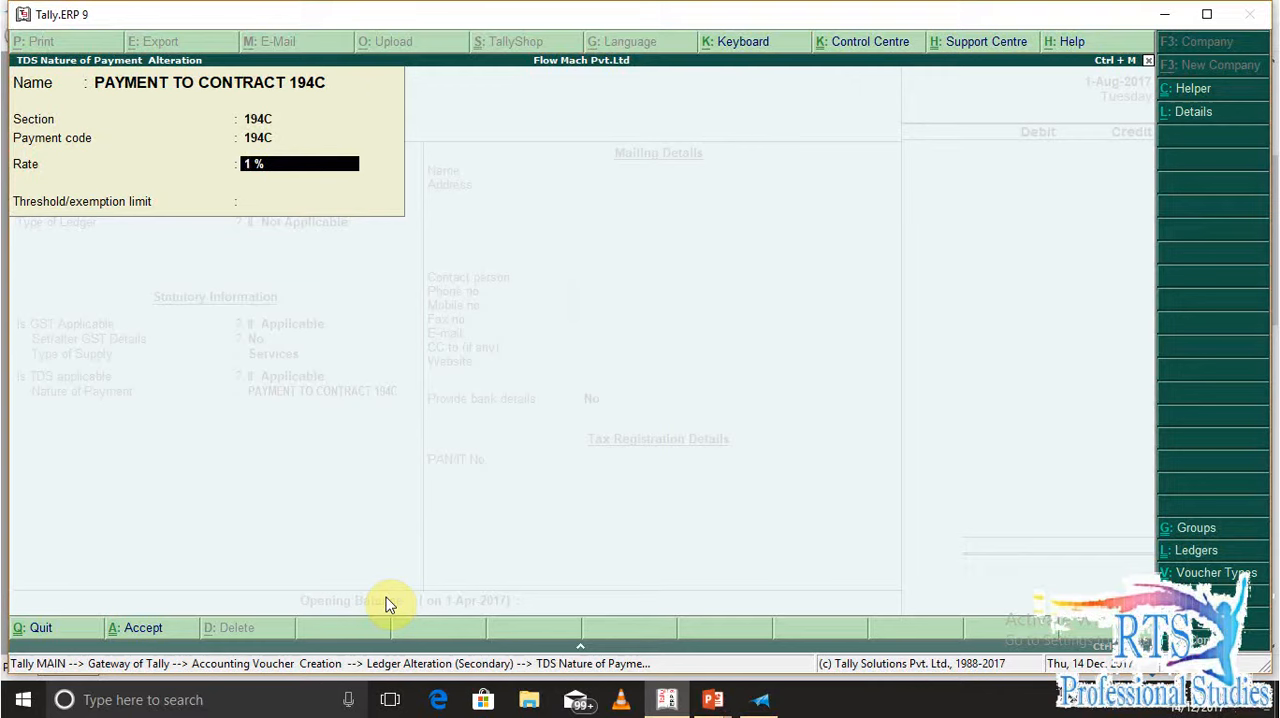
pyautogui.press('Return')
pyautogui.press('Return')
pyautogui.press('Return')
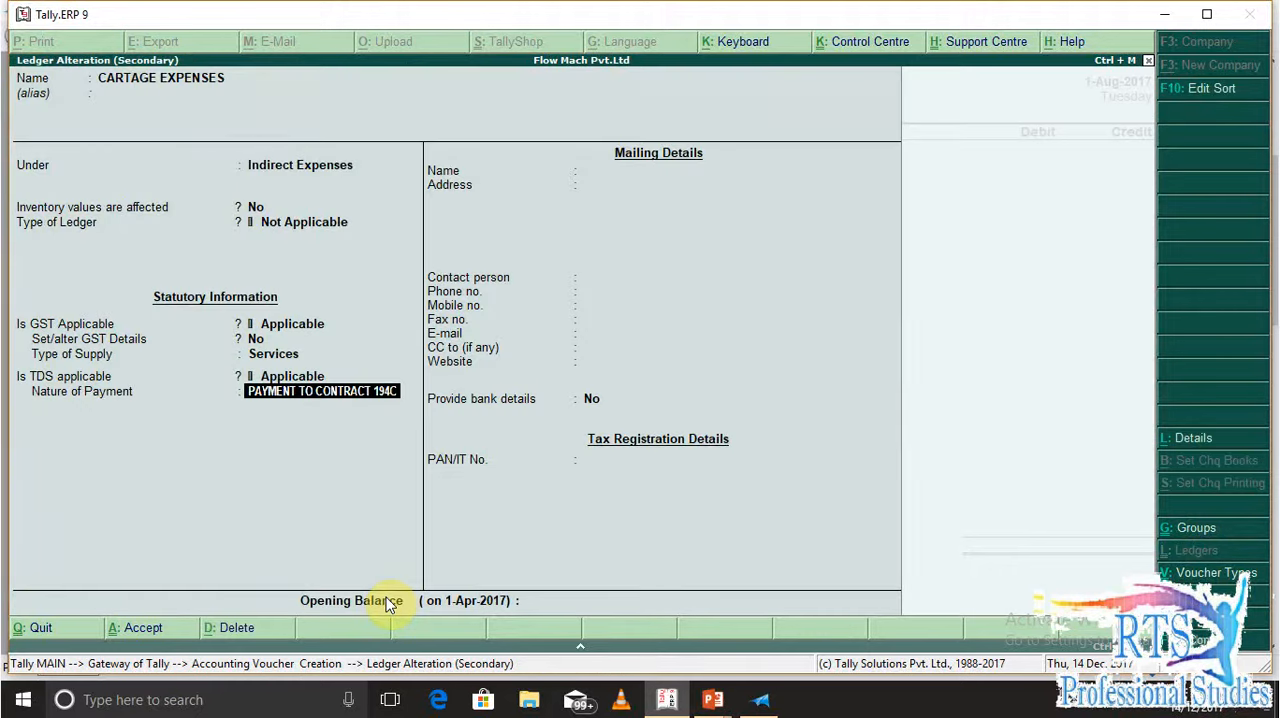
# Accept the CARTAGE EXPENSES ledger without changes and look up the Q.2 invoice amounts in the XPS Viewer, returning to Tally.ERP 9
pyautogui.press('Return')
pyautogui.press('BackSpace')
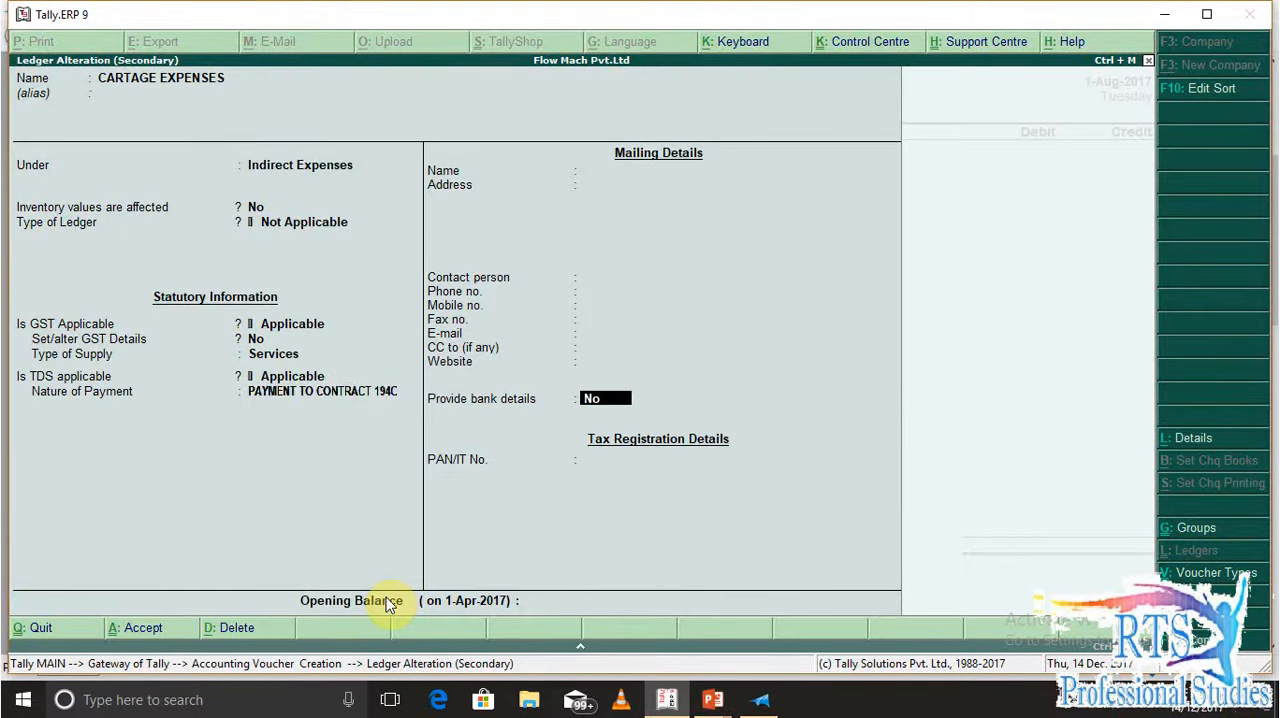
pyautogui.press('Return')
pyautogui.press('Return')
pyautogui.press('Return')
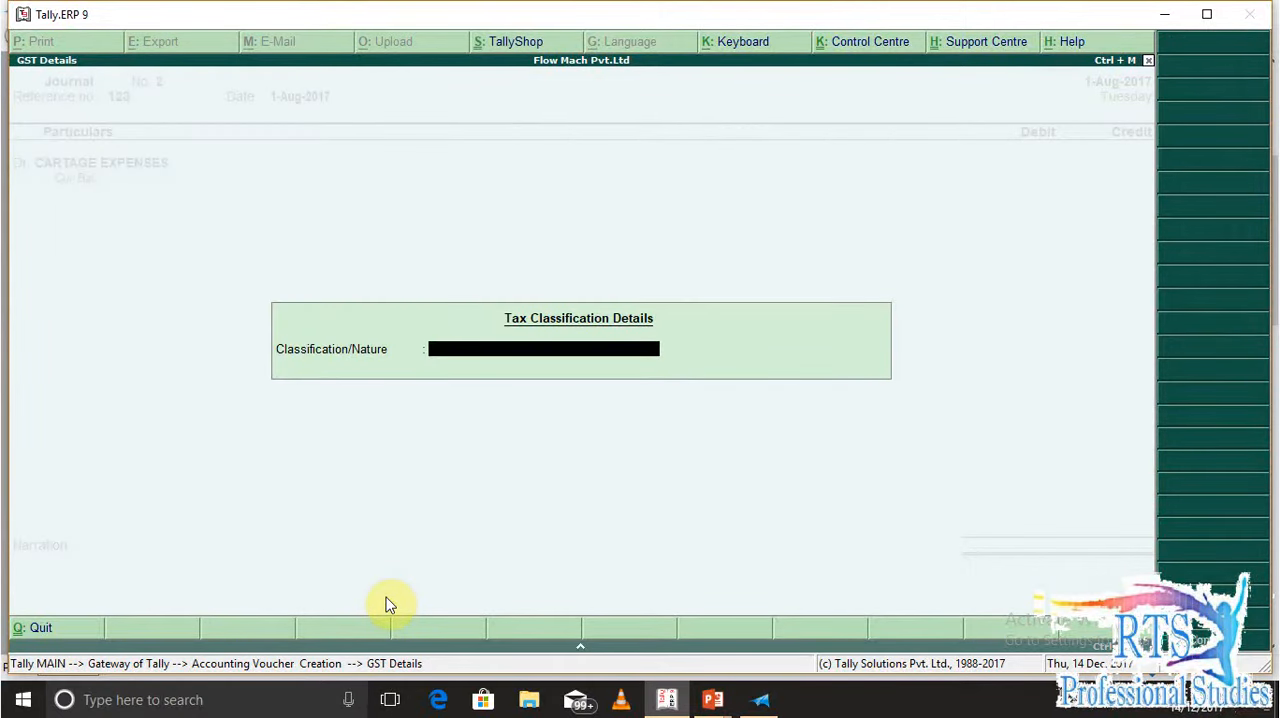
pyautogui.hotkey('alt', 'Tab')
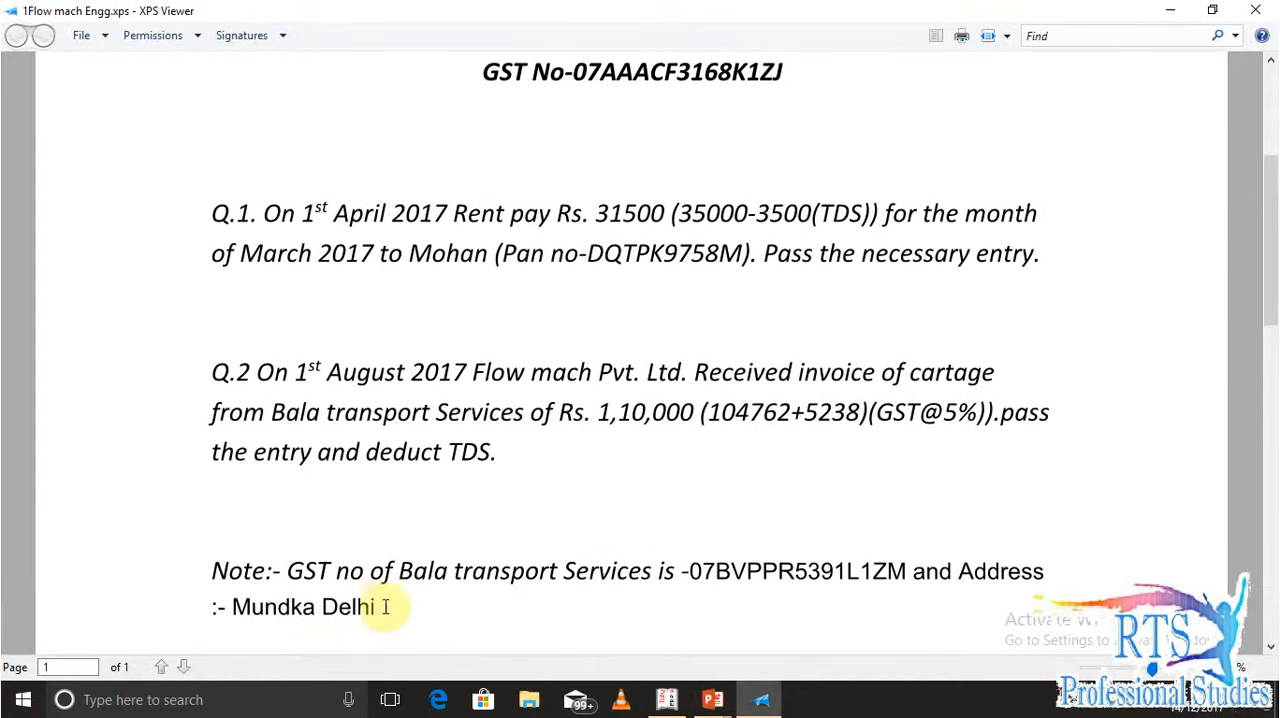
pyautogui.hotkey('alt', 'Tab')
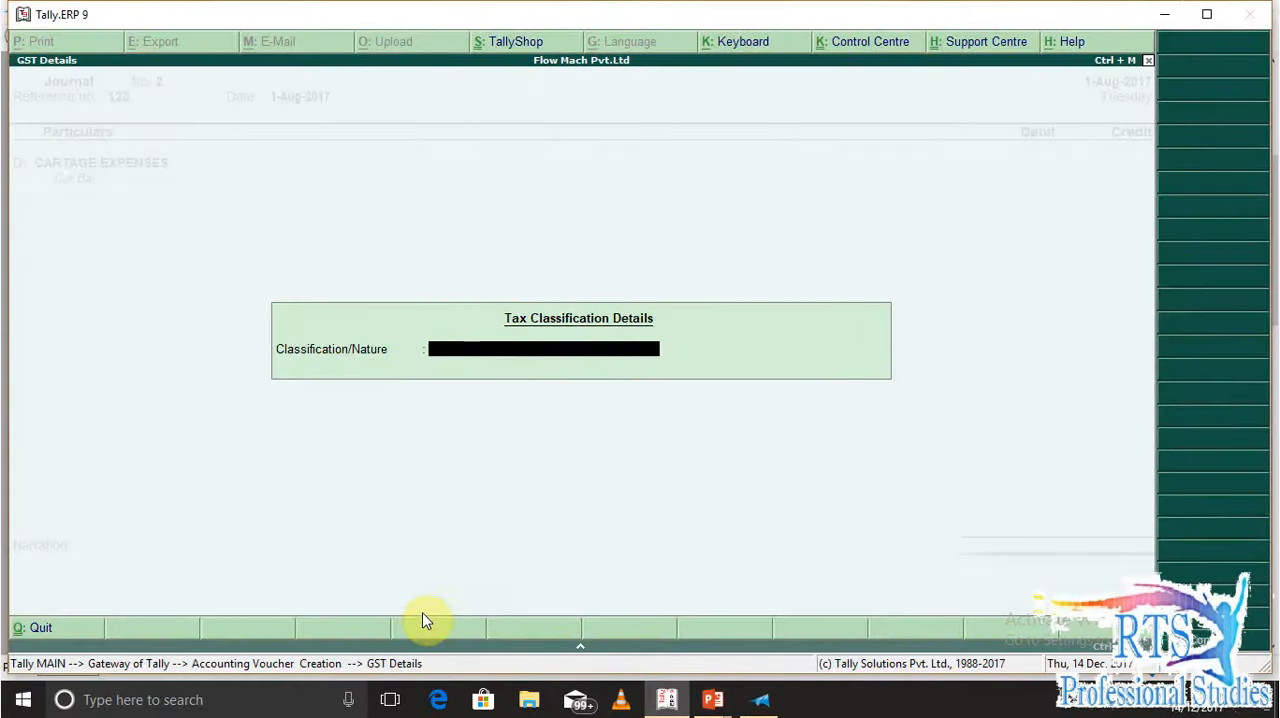
# Choose a taxable purchase classification for the cartage and debit CARTAGE EXPENSES with 104762
pyautogui.write('ax')
pyautogui.press('Down')
pyautogui.press('Down')
pyautogui.press('Down')
pyautogui.press('Down')
pyautogui.press('Down')
pyautogui.press('Down')
pyautogui.press('Down')
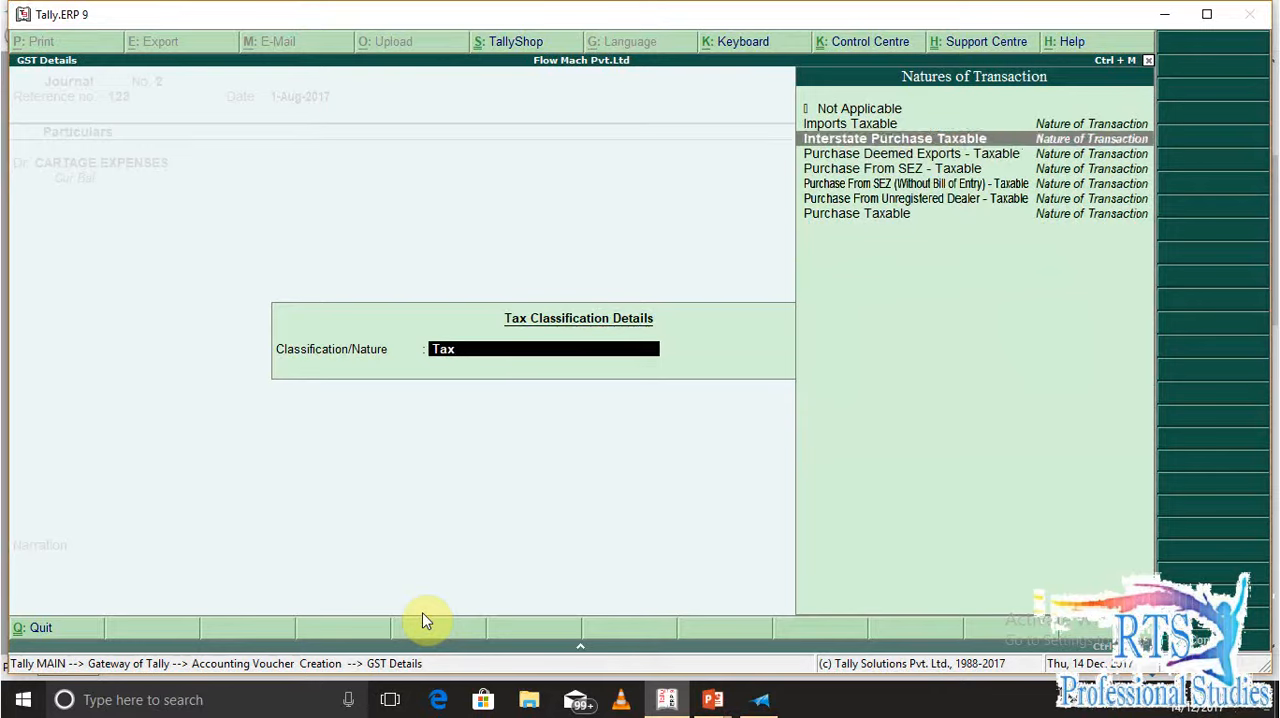
pyautogui.press('Return')
pyautogui.write('104762')
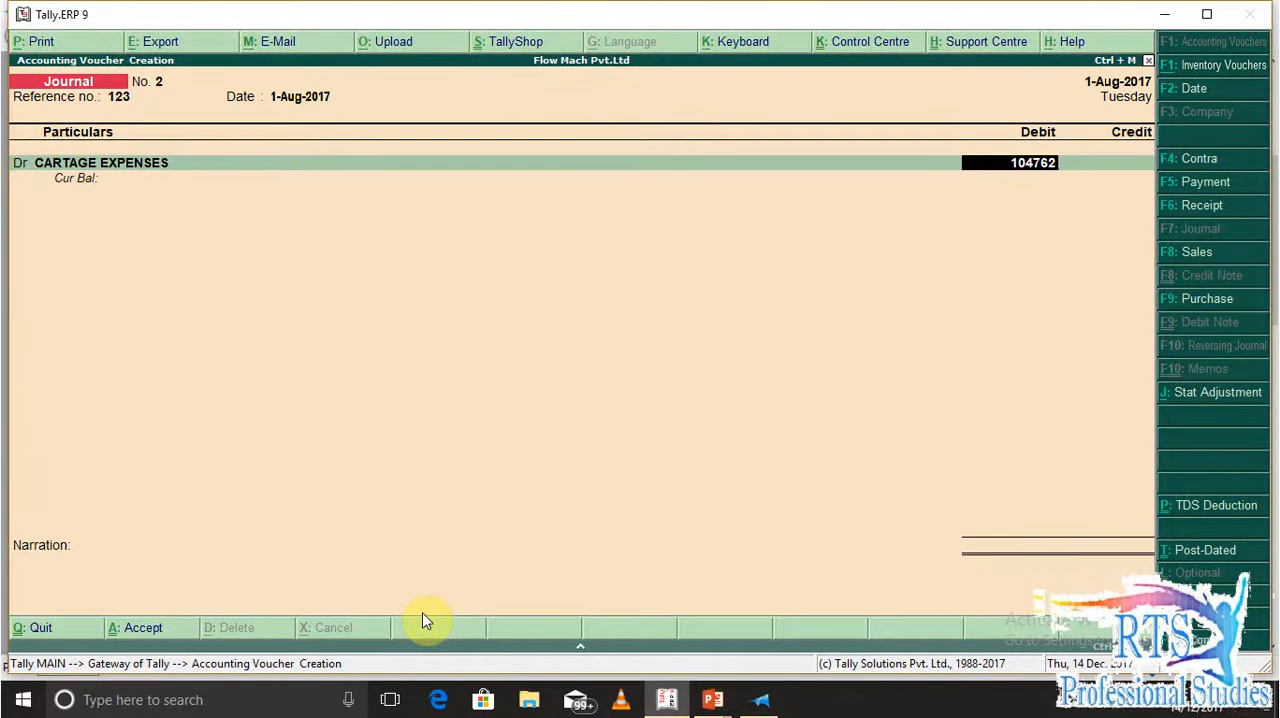
pyautogui.press('Return')
# Add a second debit line to the voucher with the CGST ledger
pyautogui.write('d')
pyautogui.press('Return')
pyautogui.press('BackSpace')
pyautogui.press('BackSpace')
pyautogui.press('BackSpace')
pyautogui.press('BackSpace')
pyautogui.press('BackSpace')
pyautogui.press('BackSpace')
pyautogui.press('BackSpace')
pyautogui.press('BackSpace')
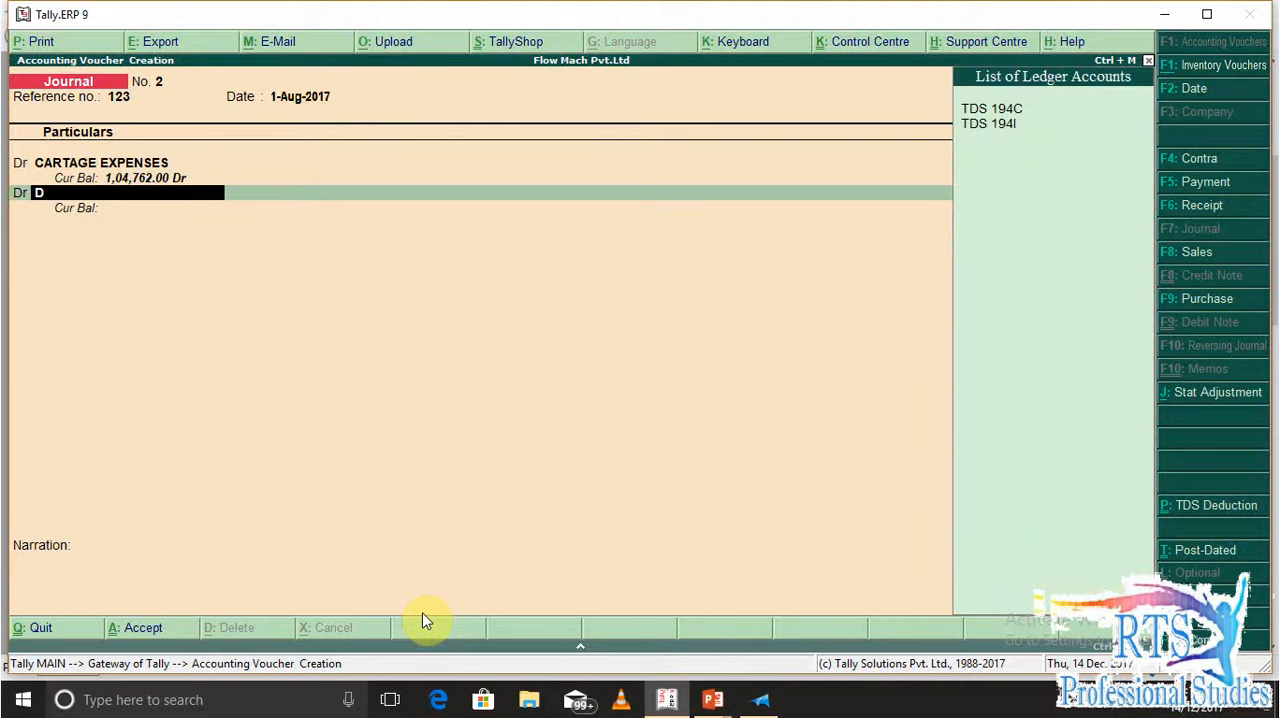
pyautogui.write('CG')
pyautogui.press('Return')
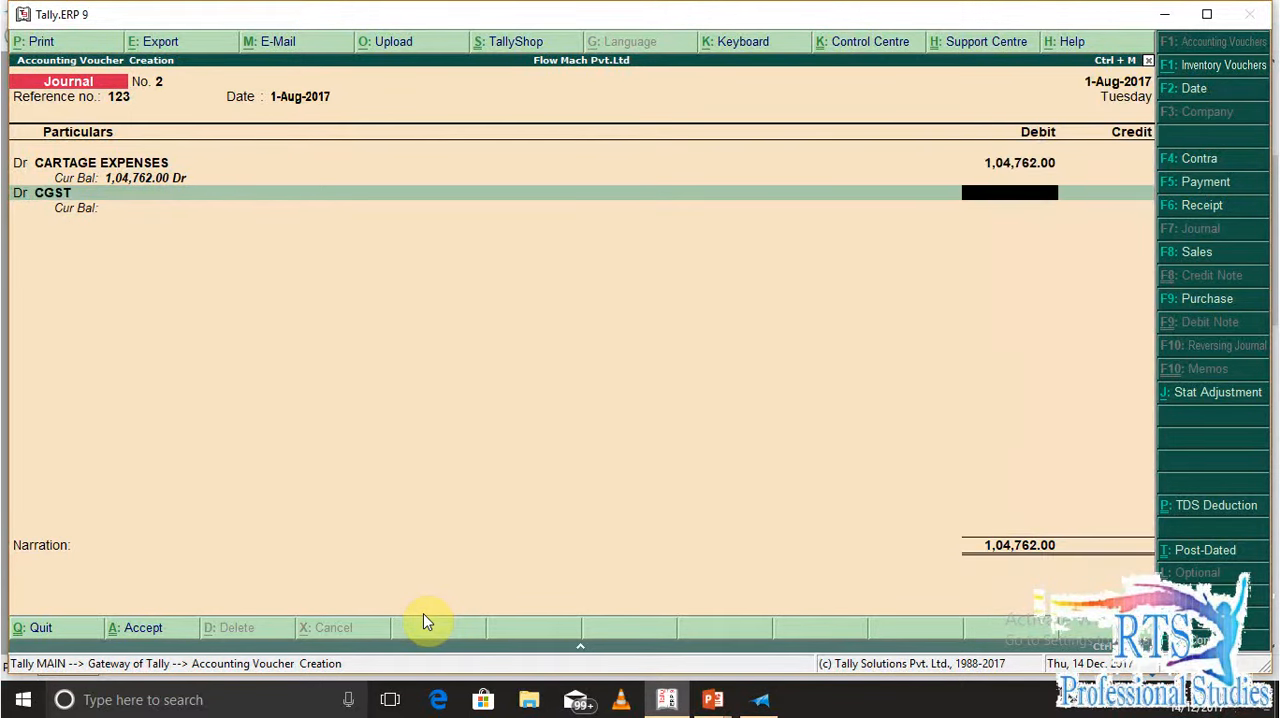
# Calculate 5238/2 in the built-in calculator and enter 2619 as the CGST debit amount
pyautogui.hotkey('ctrl', 'n')
pyautogui.write('5238')
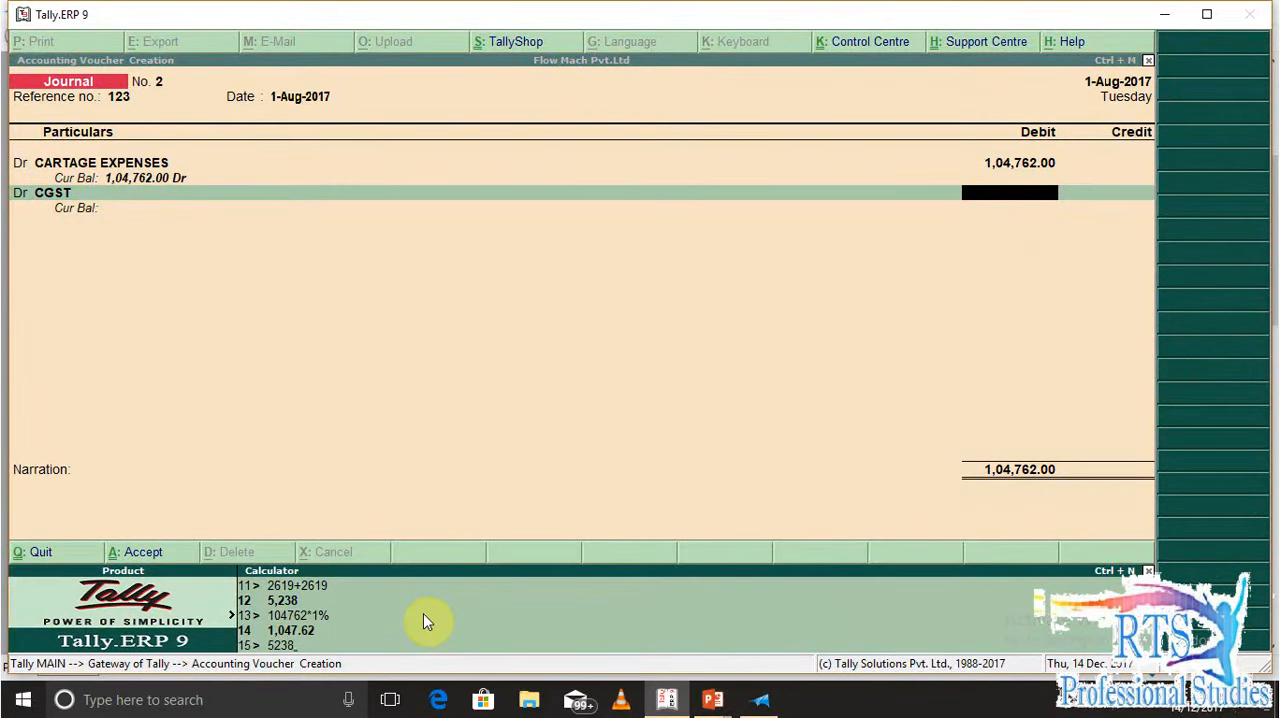
pyautogui.write('/')
pyautogui.write('2')
pyautogui.press('Return')
pyautogui.hotkey('ctrl', 'm')
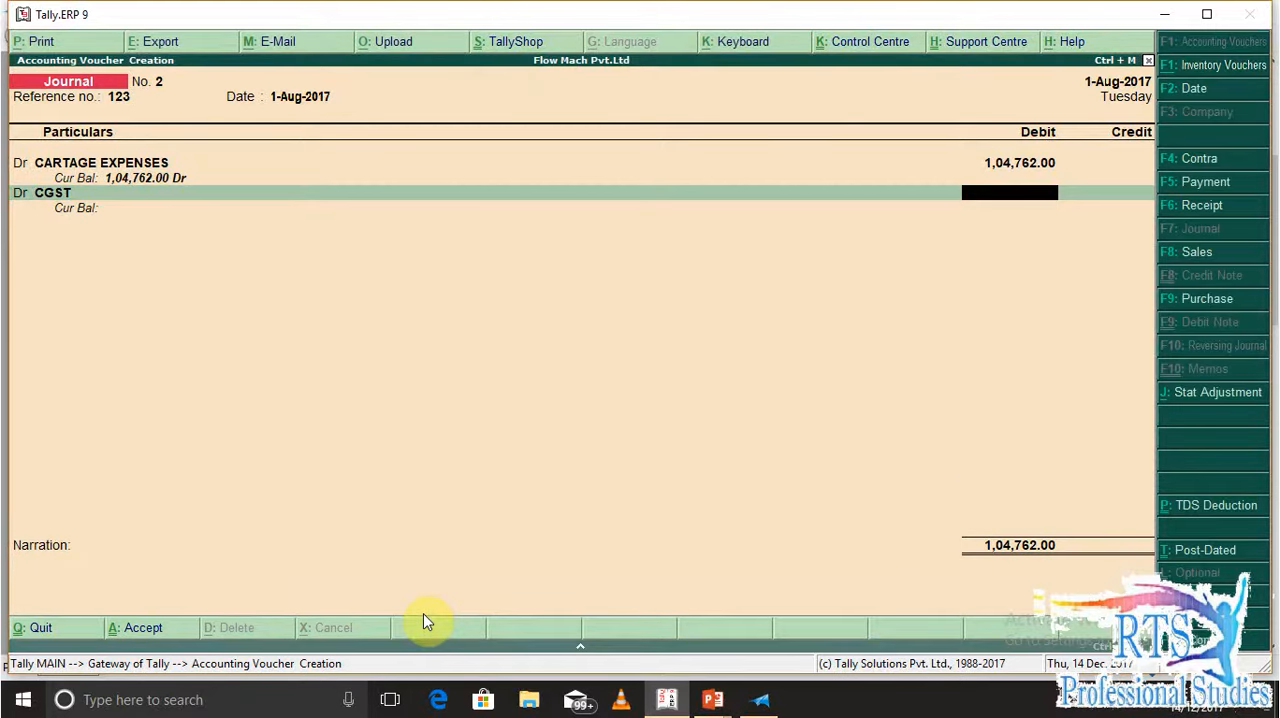
pyautogui.write('2619')
pyautogui.press('Return')
# Add a third debit line for SGST with an amount of 2619
pyautogui.press('d')
pyautogui.press('Return')
pyautogui.write('s')
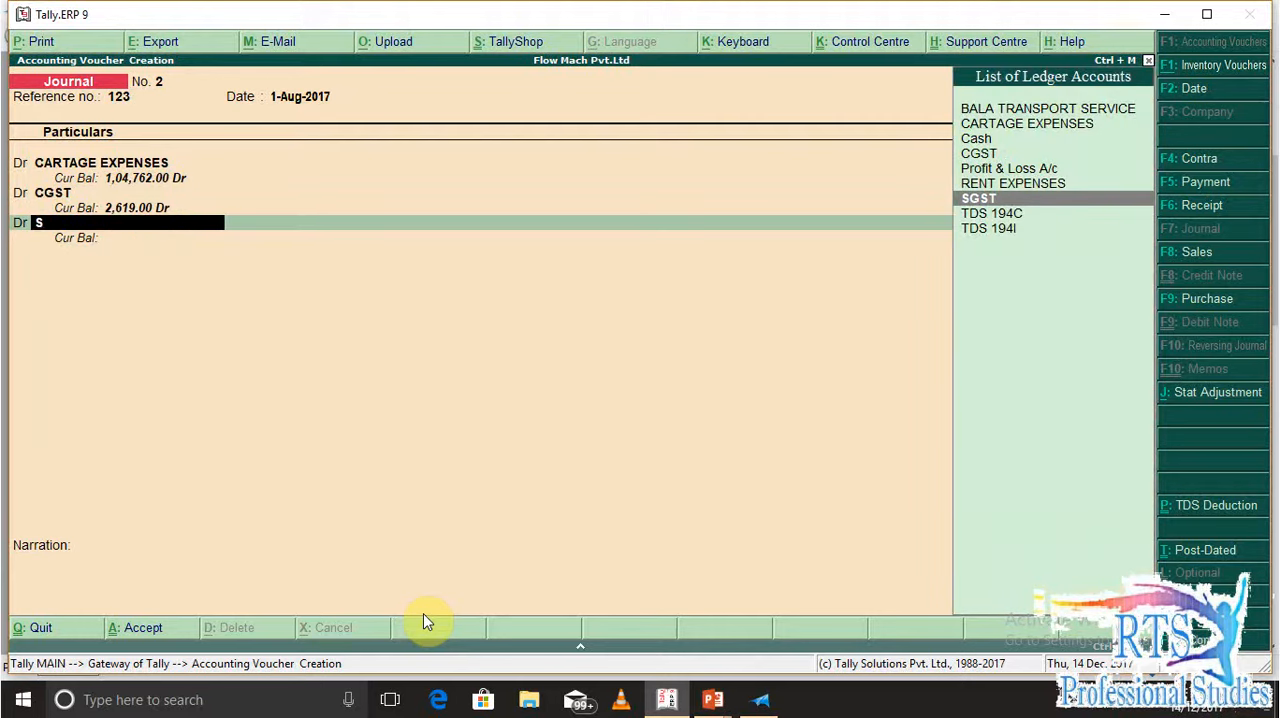
pyautogui.press('Return')
pyautogui.write('2619')
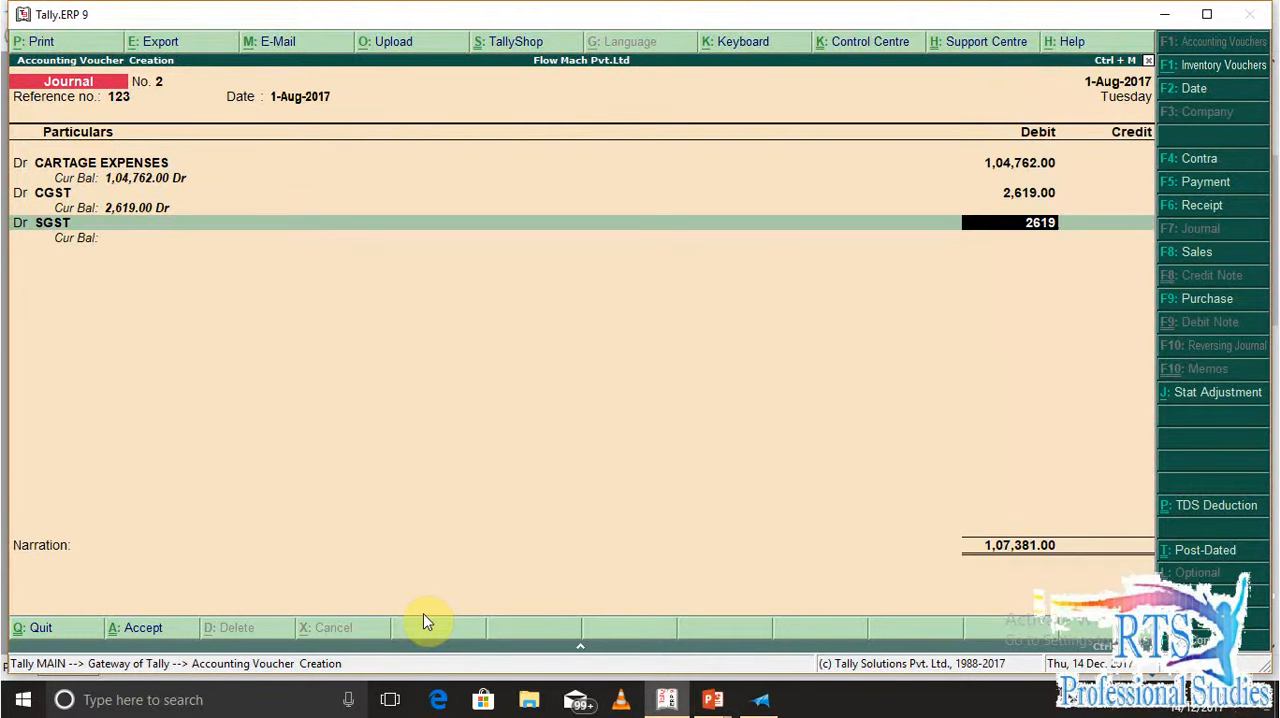
pyautogui.press('Return')
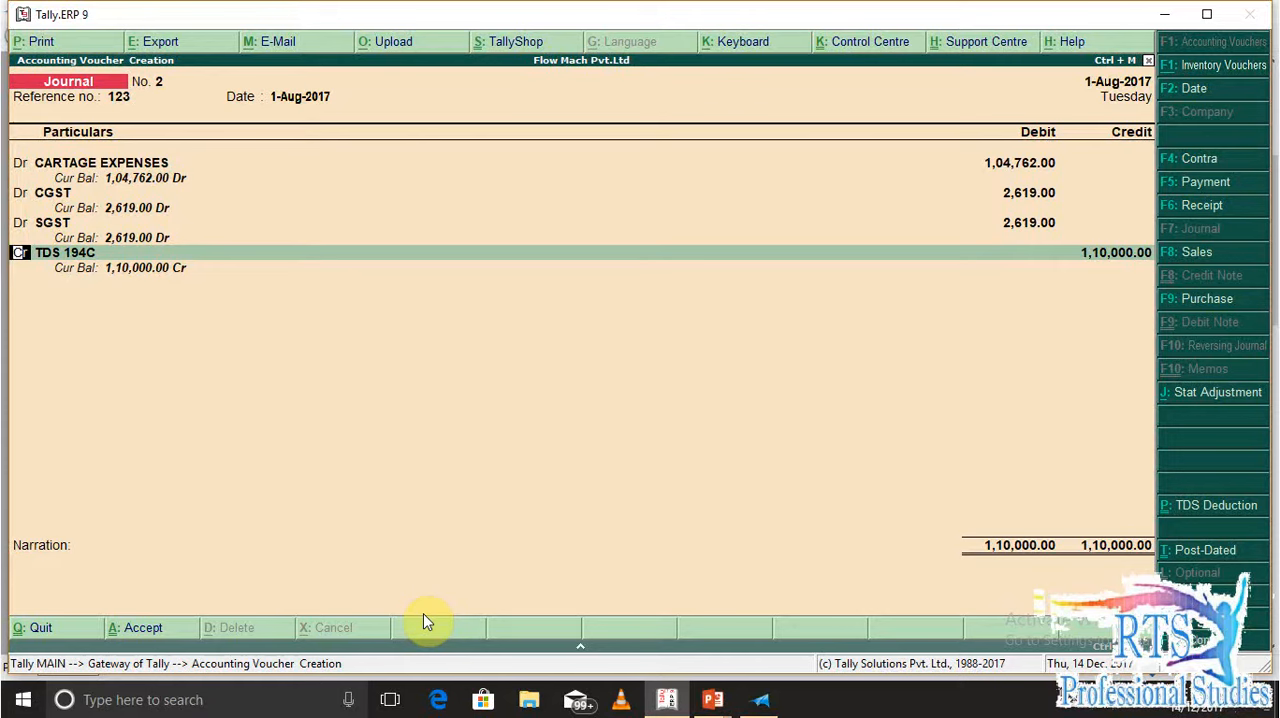
# Replace TDS 194C on the credit line with the BALA TRANSPORT SERVICE ledger
pyautogui.press('Return')
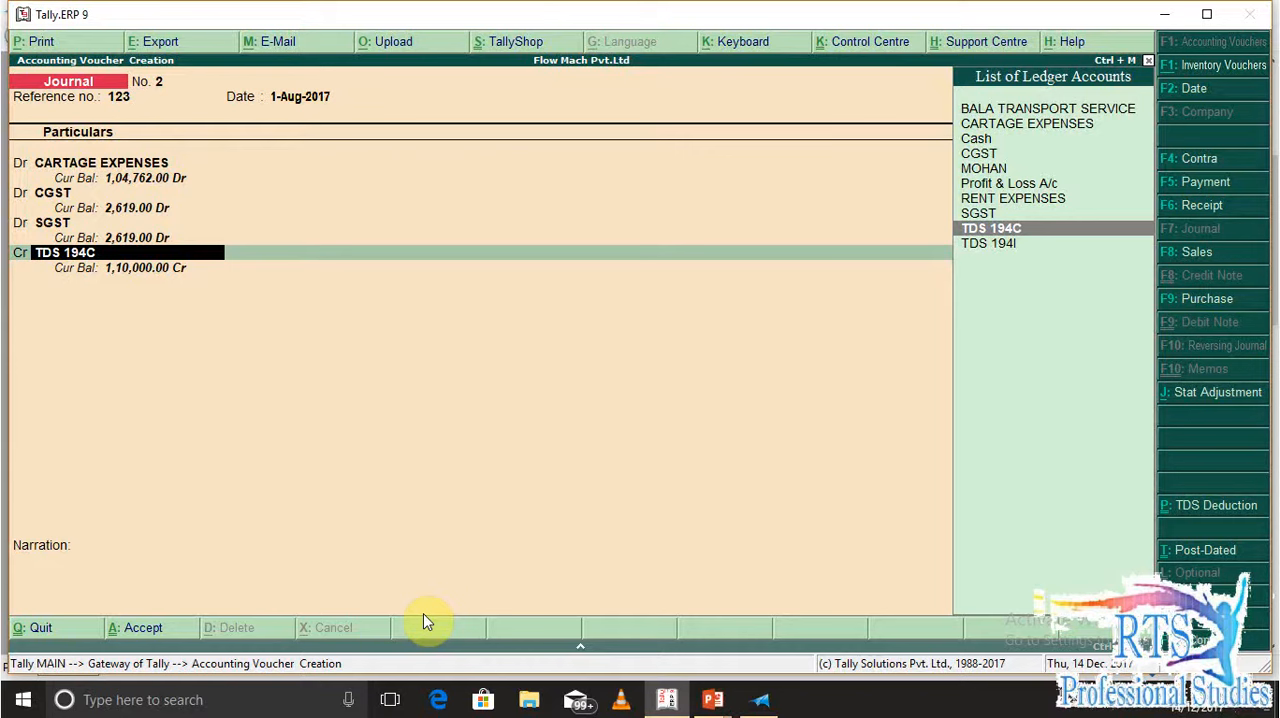
pyautogui.write('Bala')
pyautogui.press('Return')
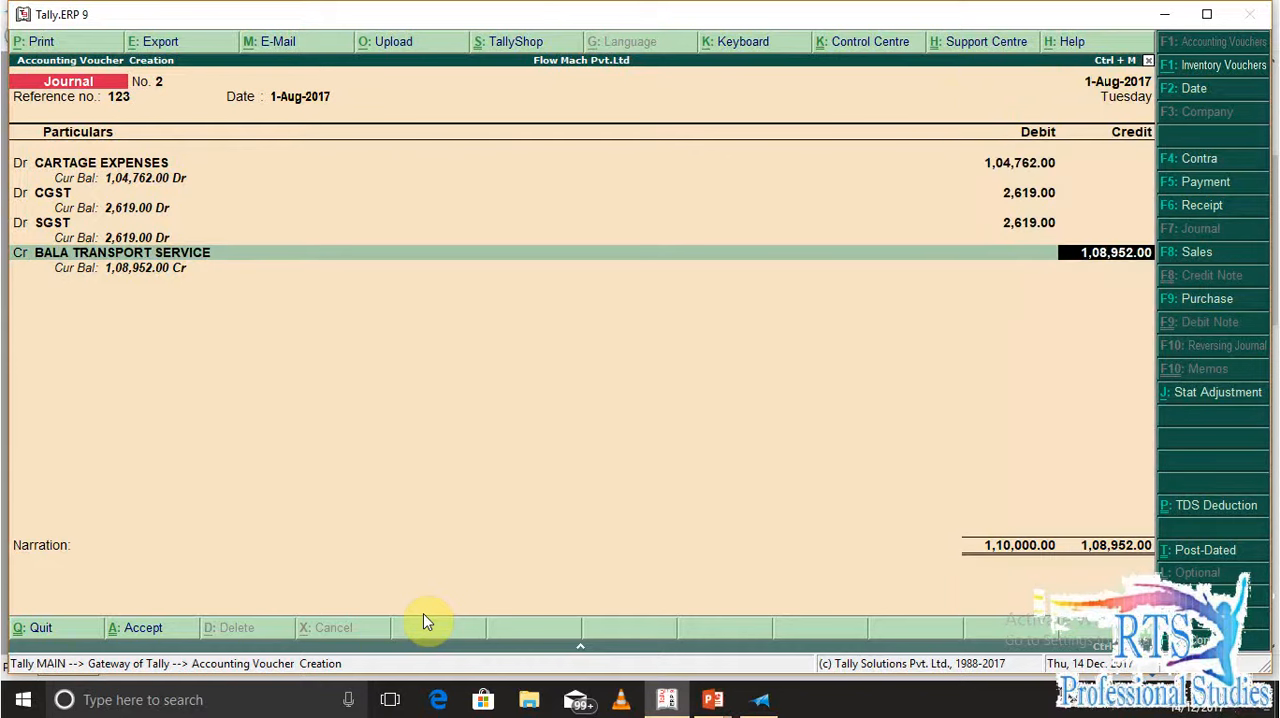
# Open the BALA TRANSPORT SERVICE ledger and review its deductee type, same-voucher TDS deduction, PAN and GST settings
pyautogui.press('BackSpace')
pyautogui.hotkey('ctrl', 'Return')
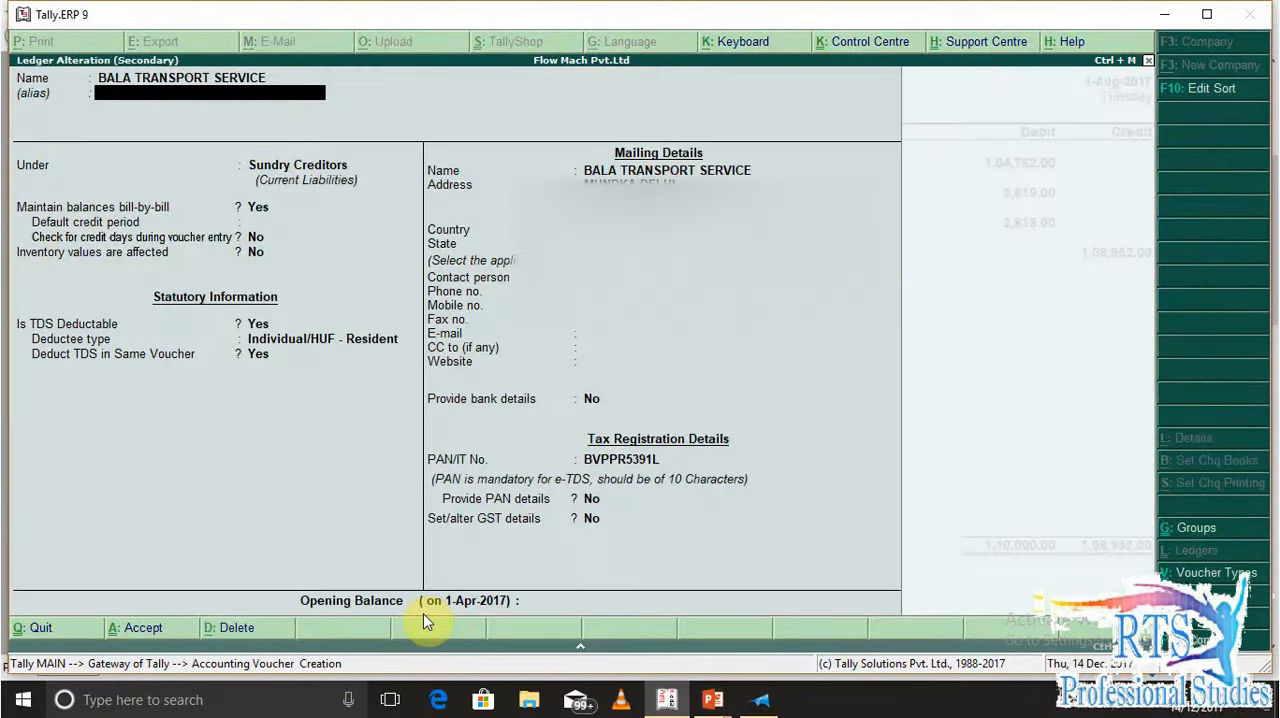
pyautogui.press('Return')
pyautogui.press('Return')
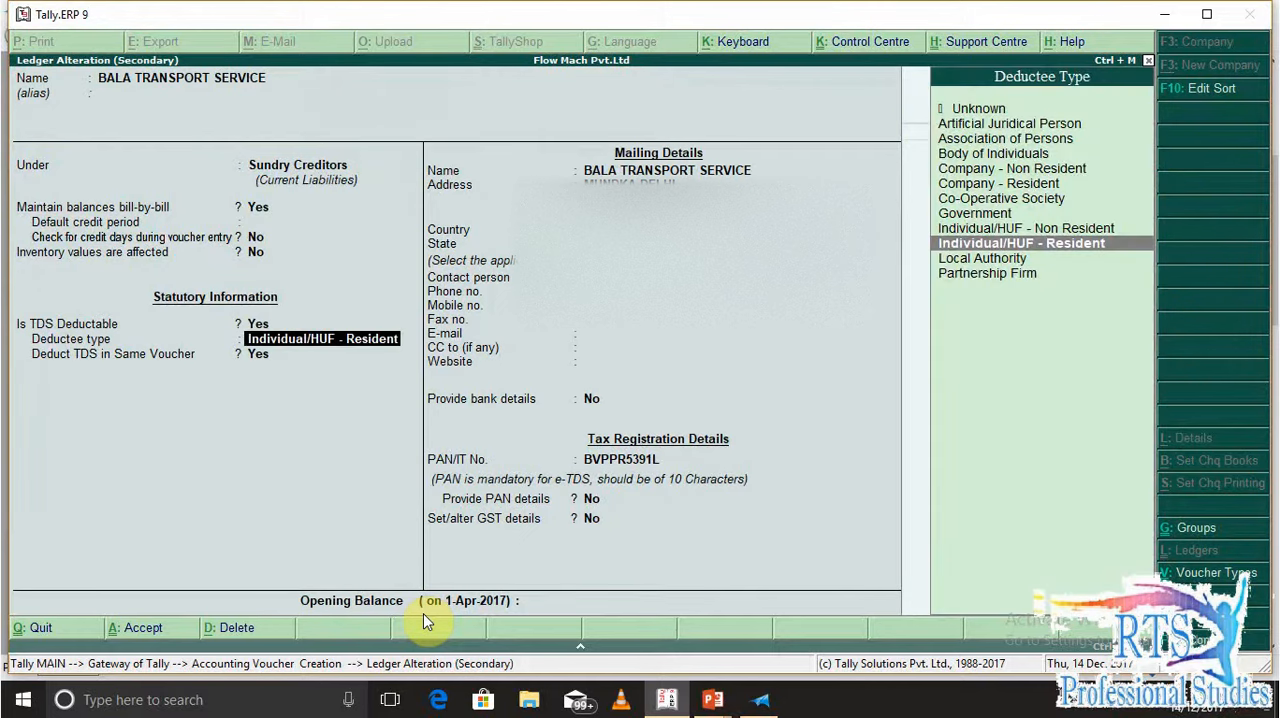
pyautogui.press('Return')
pyautogui.press('Return')
pyautogui.press('Return')
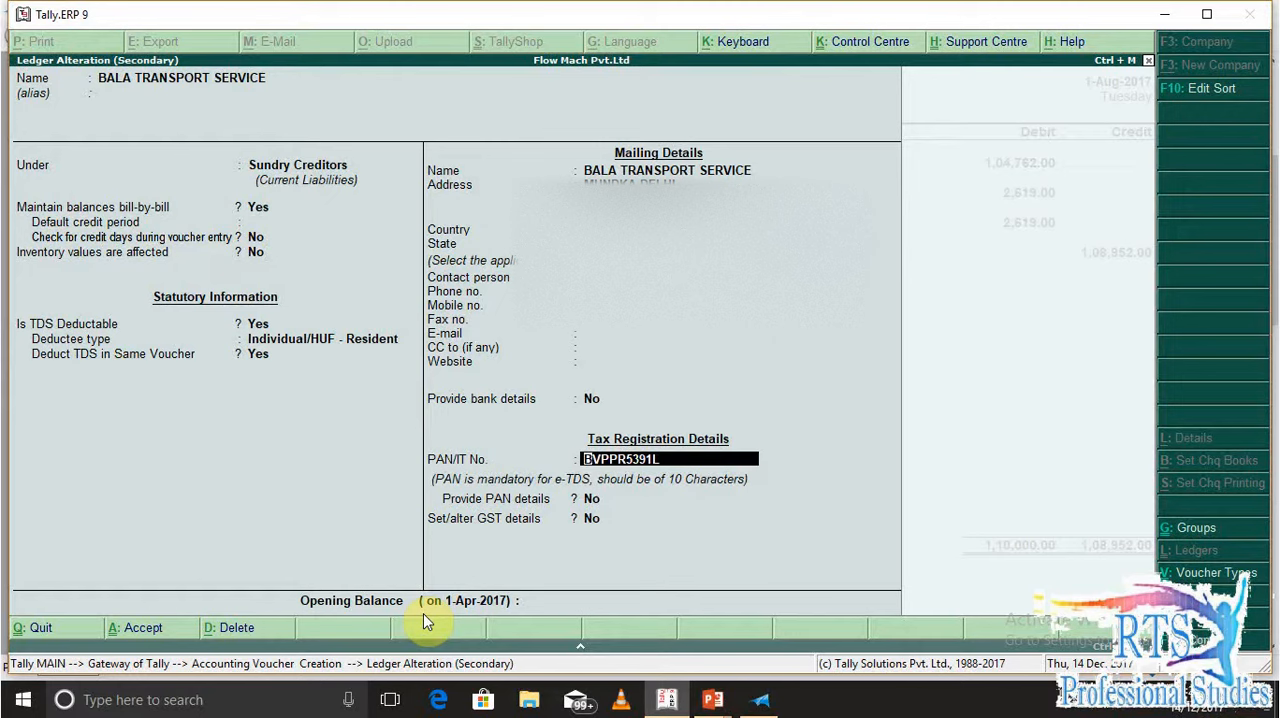
pyautogui.press('Return')
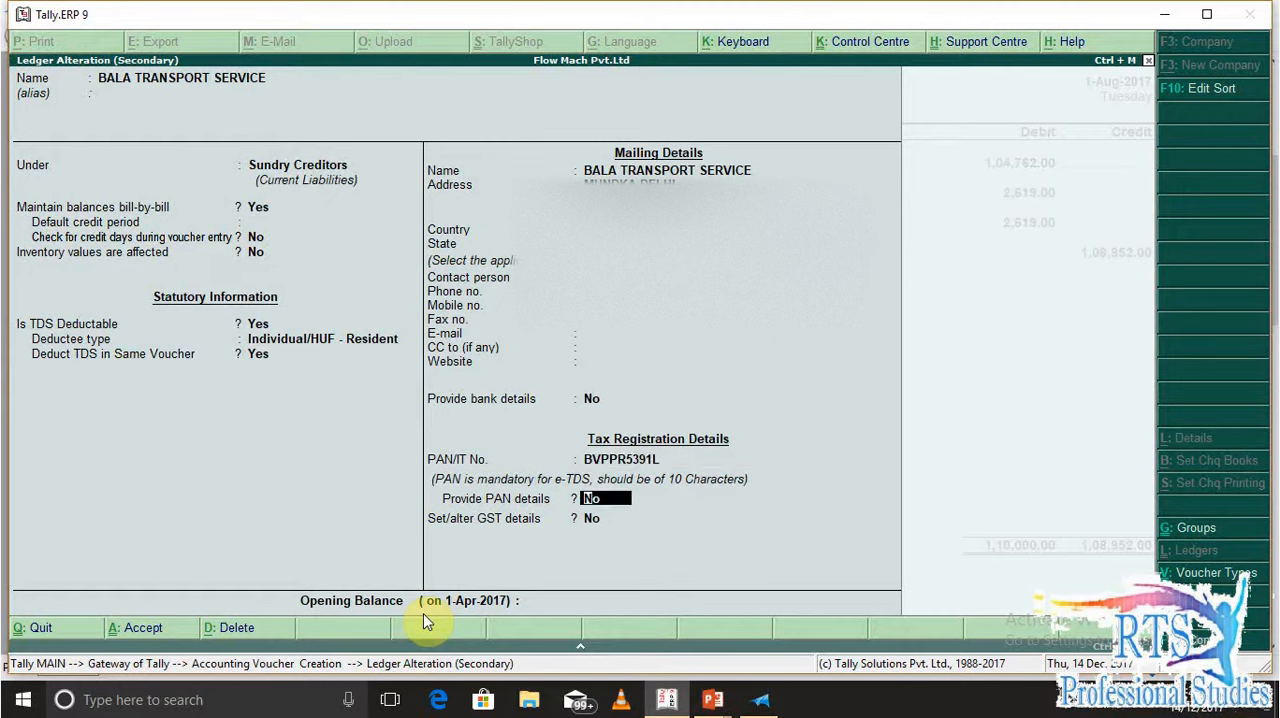
pyautogui.press('Return')
pyautogui.press('Return')
pyautogui.press('Return')
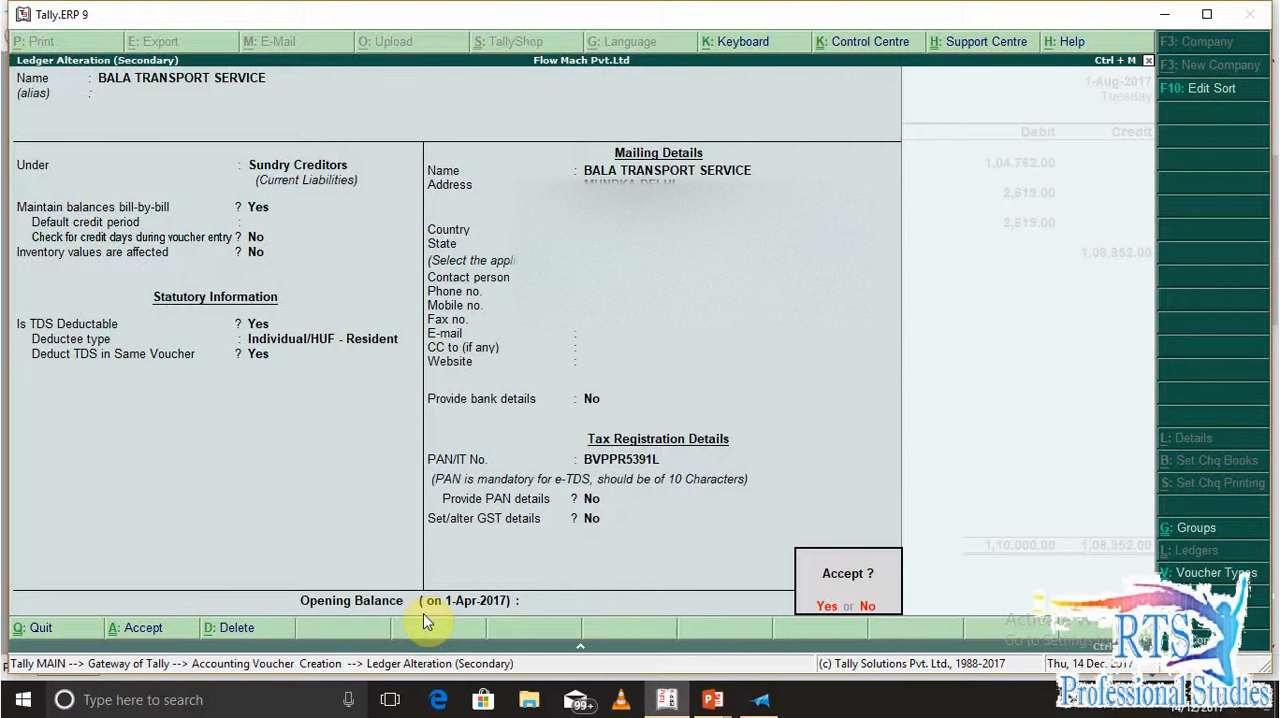
# Go back to the supplier ledger's mailing details, recheck the remaining fields and accept the ledger without changes
pyautogui.press('BackSpace')
pyautogui.press('BackSpace')
pyautogui.press('BackSpace')
pyautogui.press('BackSpace')
pyautogui.press('BackSpace')
pyautogui.press('BackSpace')
pyautogui.press('BackSpace')
pyautogui.press('BackSpace')
pyautogui.press('BackSpace')
pyautogui.press('BackSpace')
pyautogui.press('BackSpace')
pyautogui.press('BackSpace')
pyautogui.press('BackSpace')
pyautogui.press('BackSpace')
pyautogui.press('BackSpace')
pyautogui.press('BackSpace')
pyautogui.press('BackSpace')
pyautogui.press('Return')
pyautogui.press('Return')
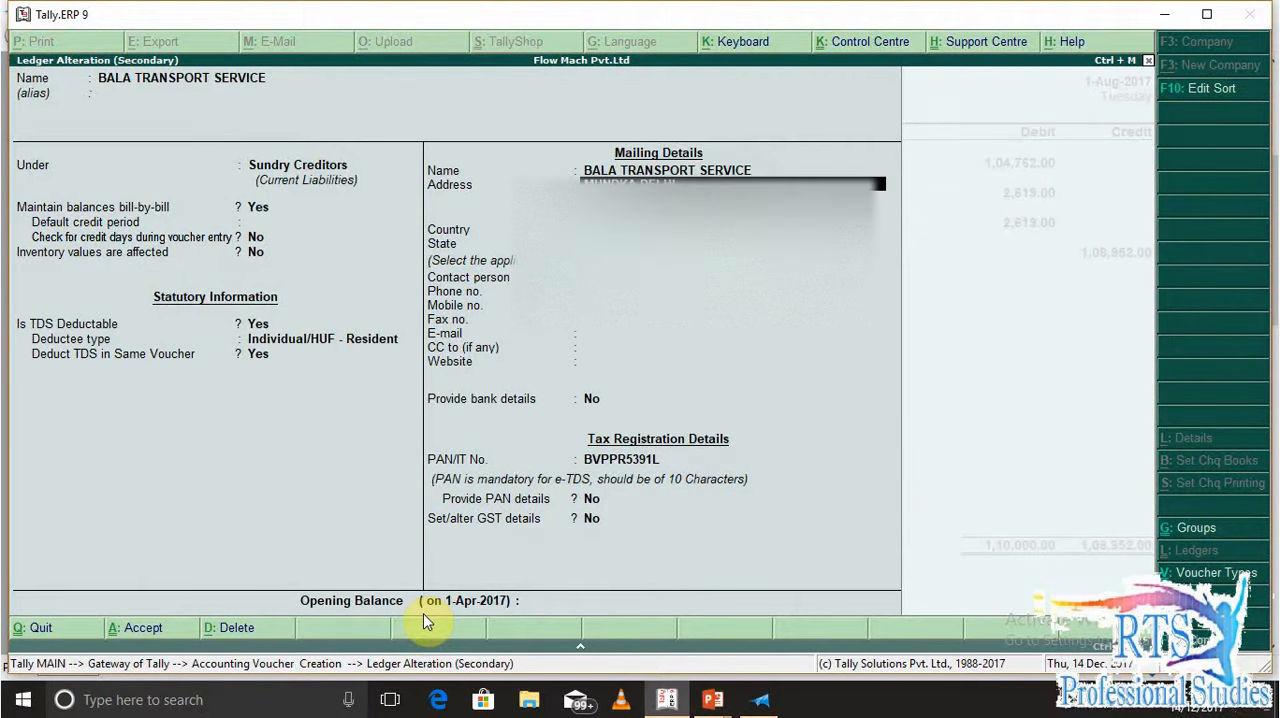
pyautogui.press('Return')
pyautogui.press('Return')
pyautogui.press('Return')
pyautogui.press('Return')
pyautogui.press('Return')
pyautogui.press('Return')
pyautogui.press('Return')
pyautogui.press('Return')
pyautogui.press('Return')
pyautogui.press('Return')
pyautogui.press('Return')
pyautogui.press('Return')
pyautogui.press('Return')
pyautogui.press('Return')
# Credit BALA TRANSPORT SERVICE with 1,08,952.00 and allocate 1,10,000.00 Cr to the new bill reference 123
pyautogui.press('Return')
pyautogui.press('Return')
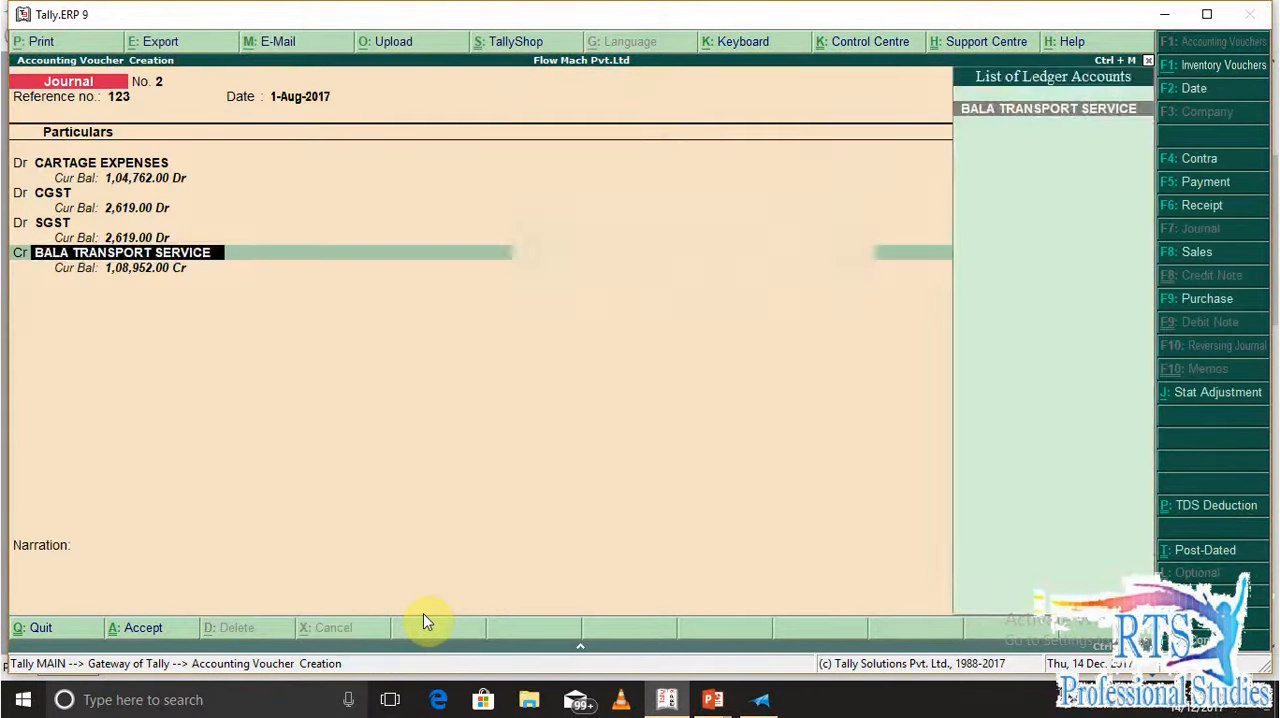
pyautogui.press('Return')
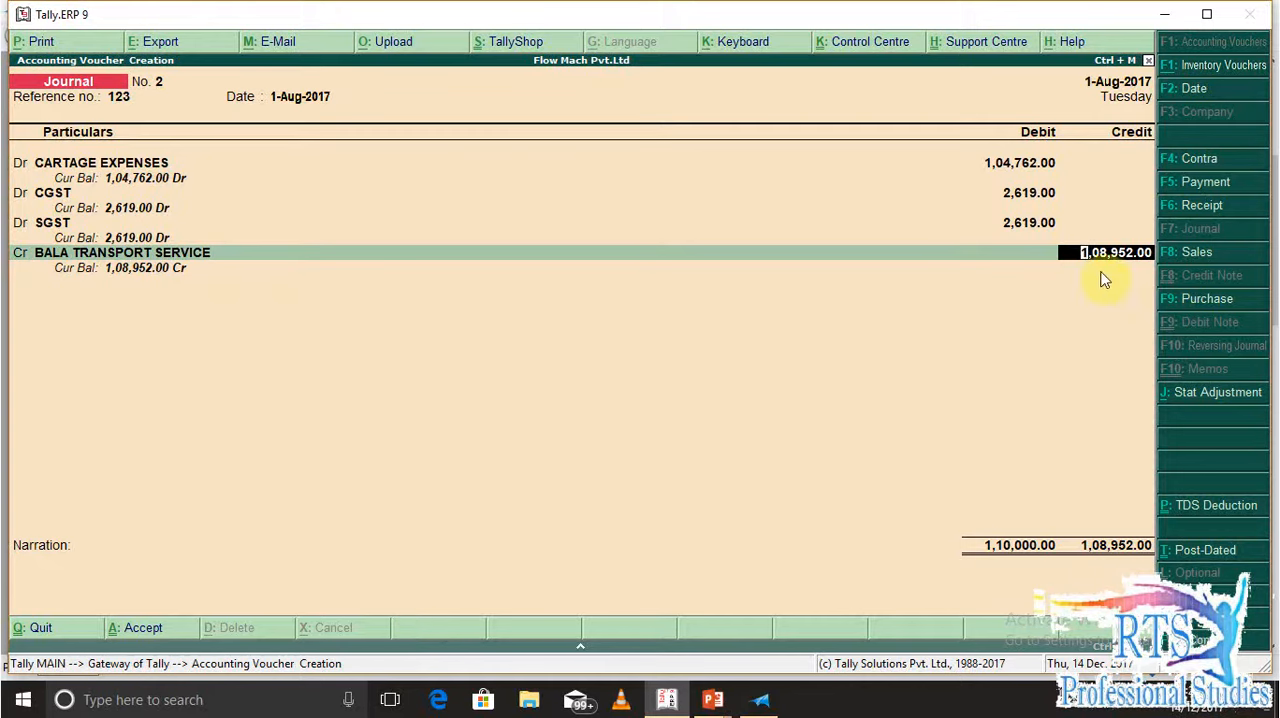
pyautogui.press('Return')
pyautogui.press('Return')
pyautogui.press('Return')
# Allocate the 1,048.00 Dr to a new bill reference named Tds and choose TDS 194C as the next credit ledger
pyautogui.press('Return')
pyautogui.press('Return')
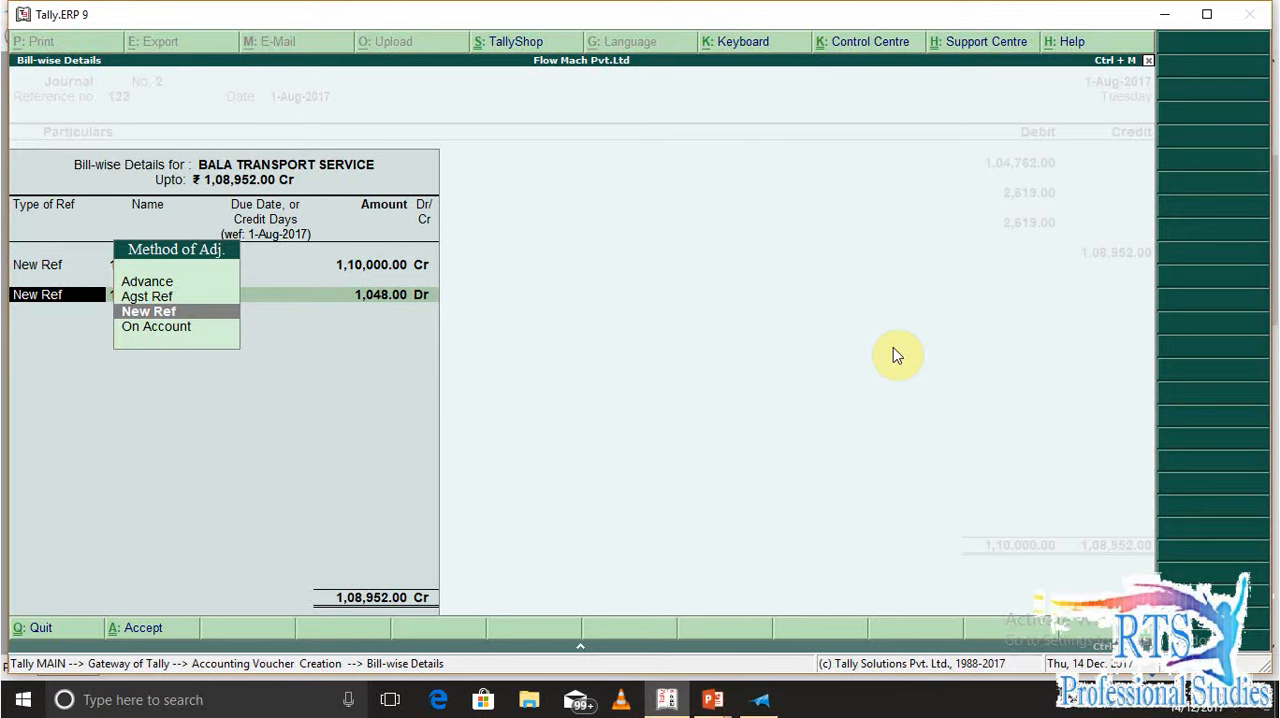
pyautogui.press('Return')
pyautogui.write('Tds')
pyautogui.press('Return')
pyautogui.press('Return')
pyautogui.press('Return')
pyautogui.press('Return')
pyautogui.press('Return')
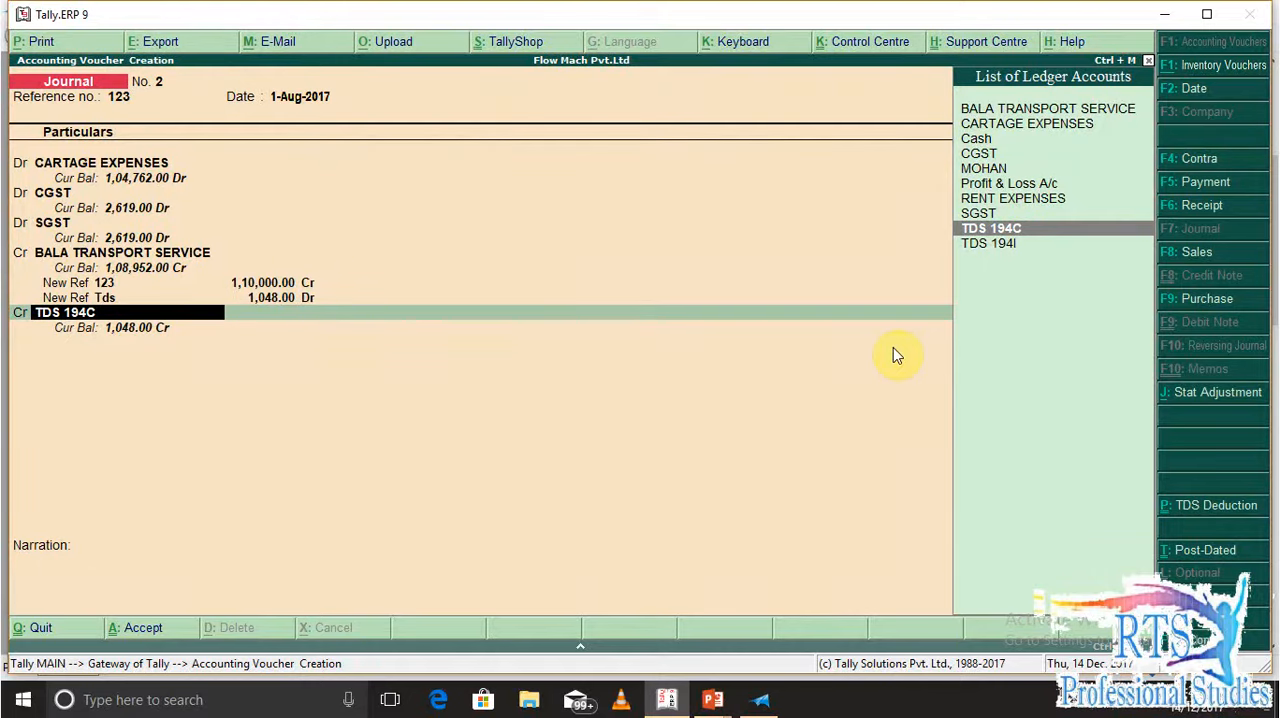
# Open the TDS 194C ledger from the voucher, review its type of duty and nature of payment, and accept it unchanged
pyautogui.hotkey('ctrl', 'Return')
pyautogui.press('Return')
pyautogui.press('Return')
pyautogui.press('Return')
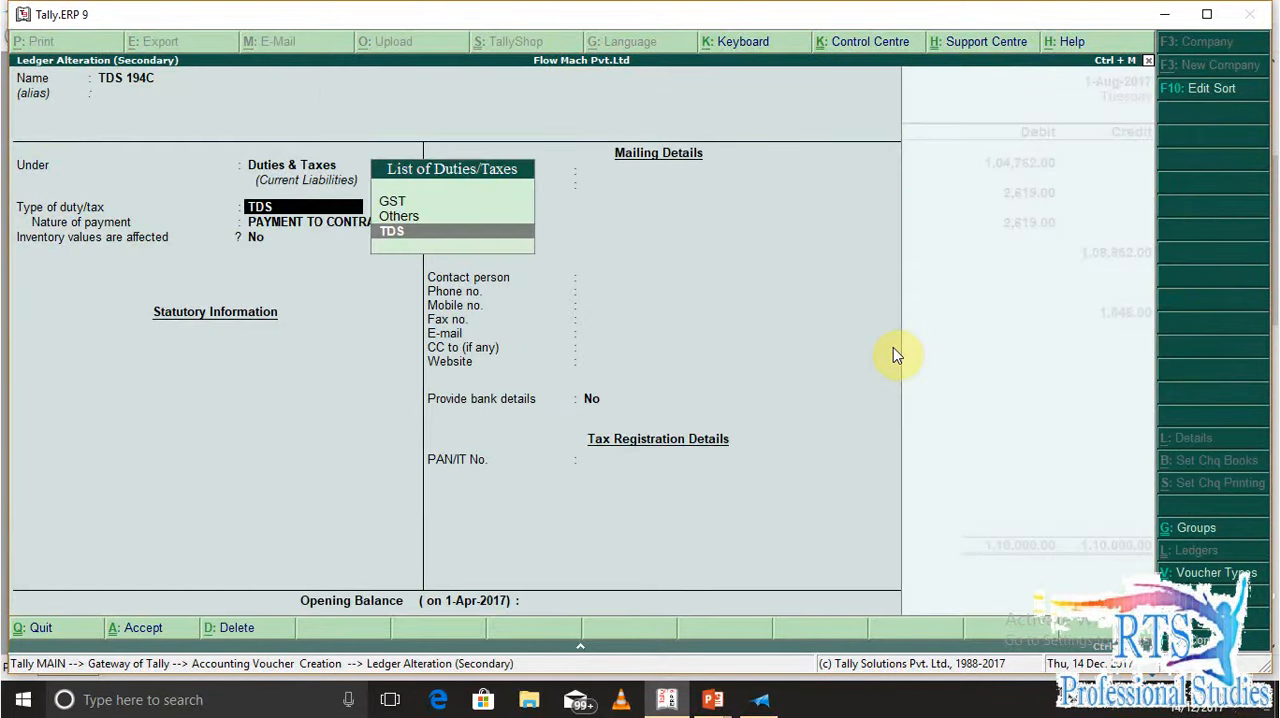
pyautogui.press('Return')
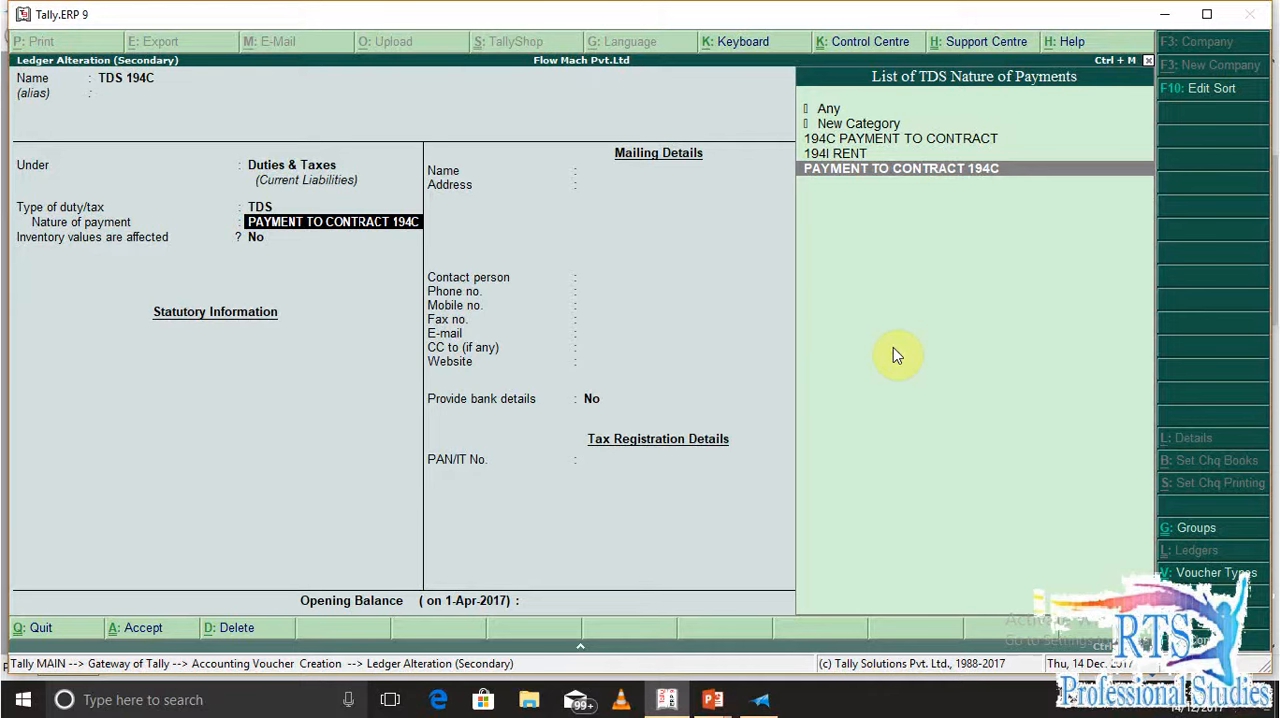
pyautogui.press('Return')
pyautogui.press('Return')
pyautogui.press('Return')
pyautogui.press('Return')
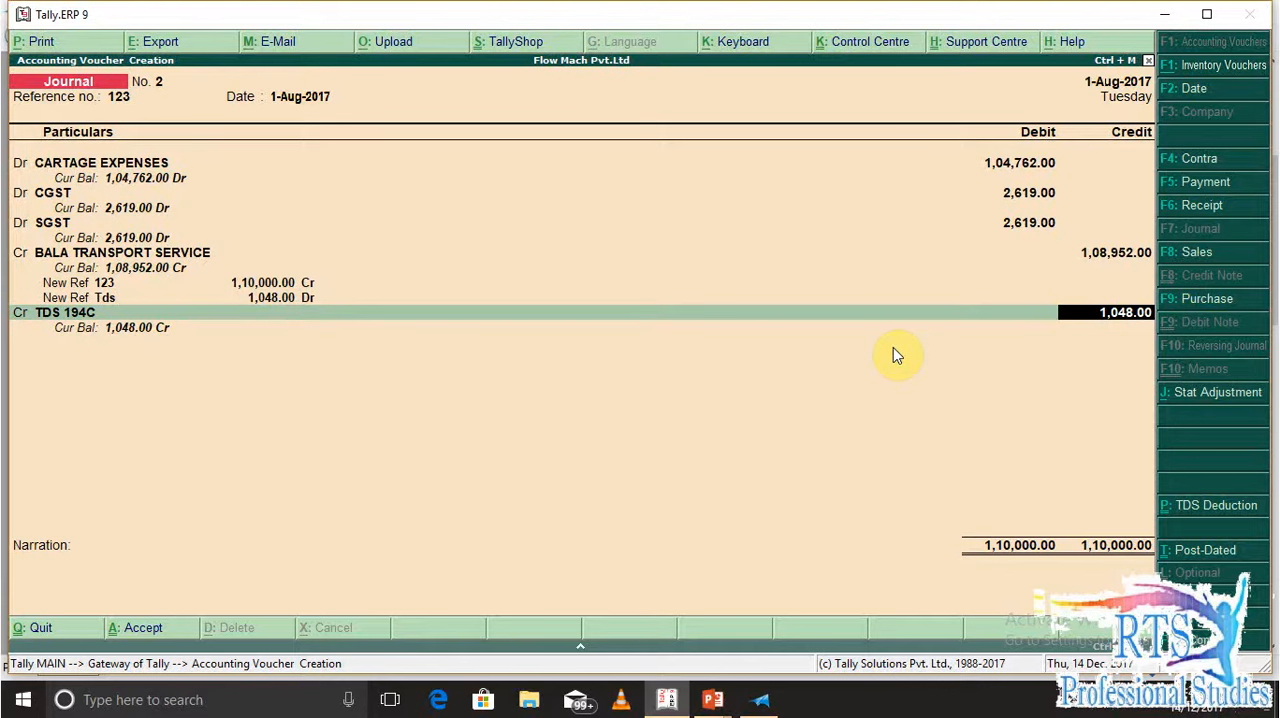
# Reopen the TDS 194C ledger from the voucher and open its nature of payment, PAYMENT TO CONTRACT 194C, for alteration
pyautogui.press('BackSpace')
pyautogui.hotkey('ctrl', 'Return')
pyautogui.press('Return')
pyautogui.press('Return')
pyautogui.press('Return')
pyautogui.press('Return')
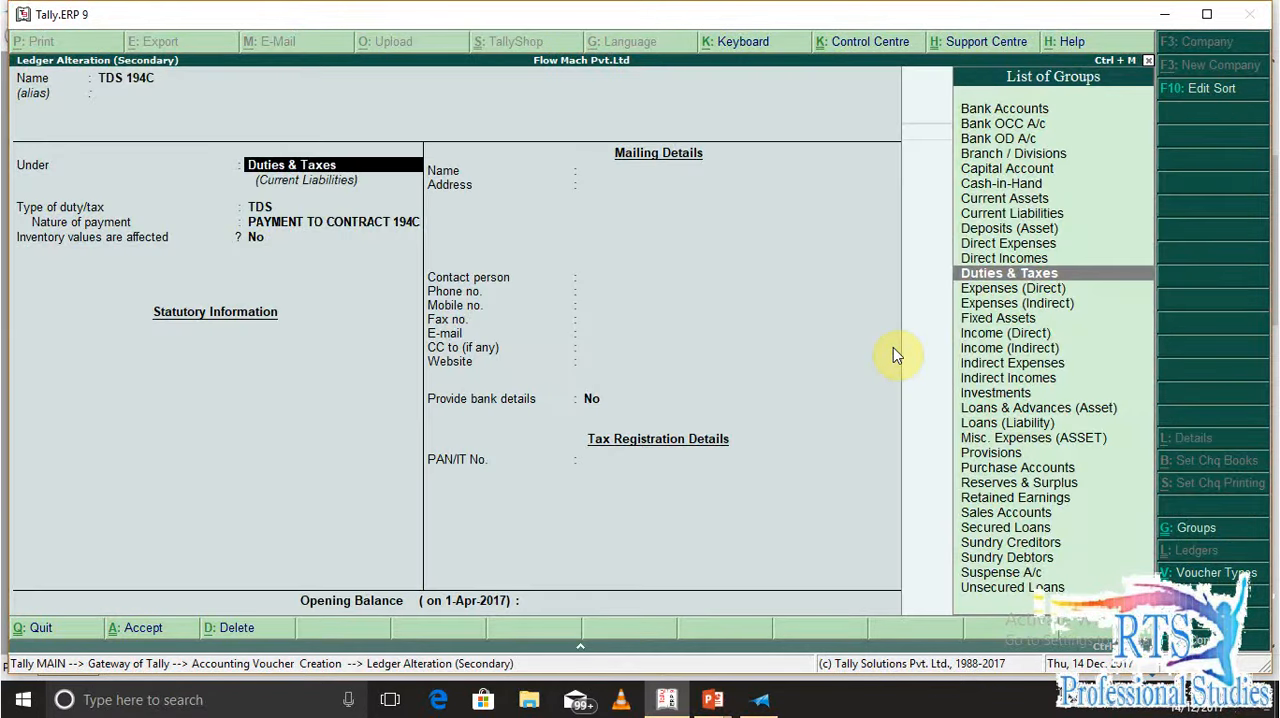
pyautogui.hotkey('ctrl', 'Return')
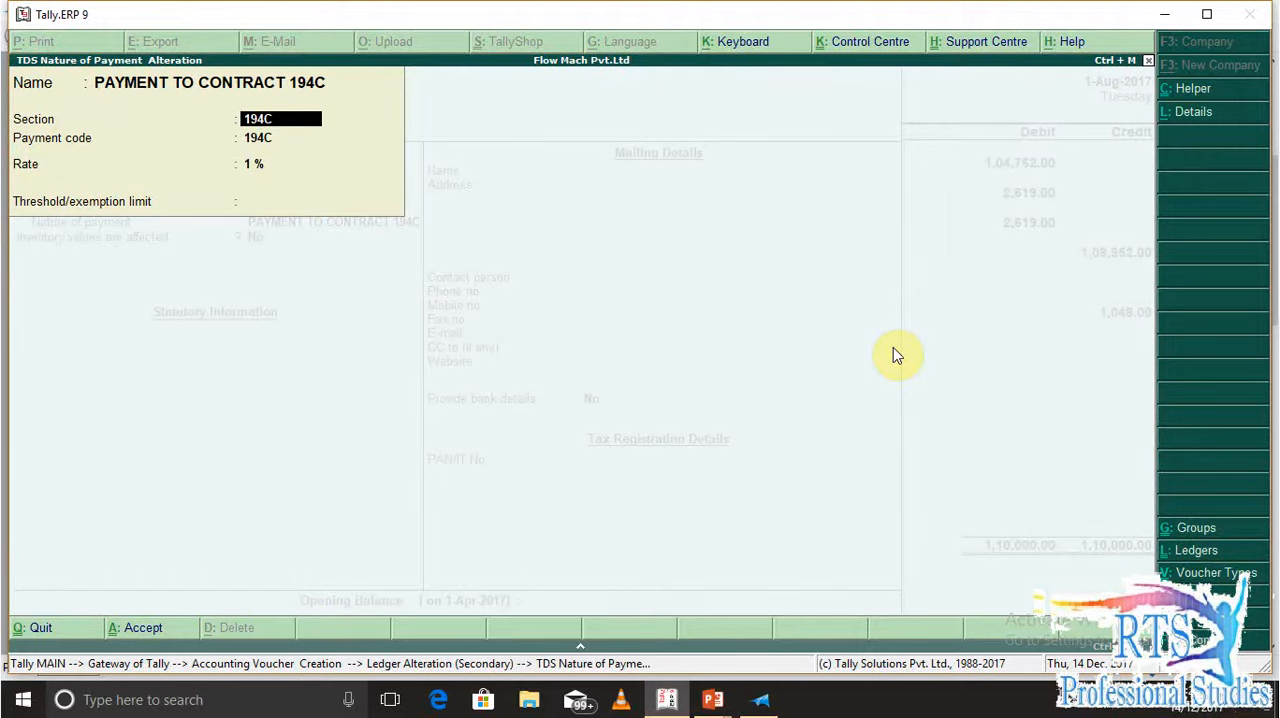
# Set the Others rate of PAYMENT TO CONTRACT 194C to 2 % in the rate and exemption limit details
pyautogui.press('Return')
pyautogui.press('Return')
pyautogui.press('Return')
pyautogui.press('Return')
pyautogui.press('Return')
pyautogui.press('Return')
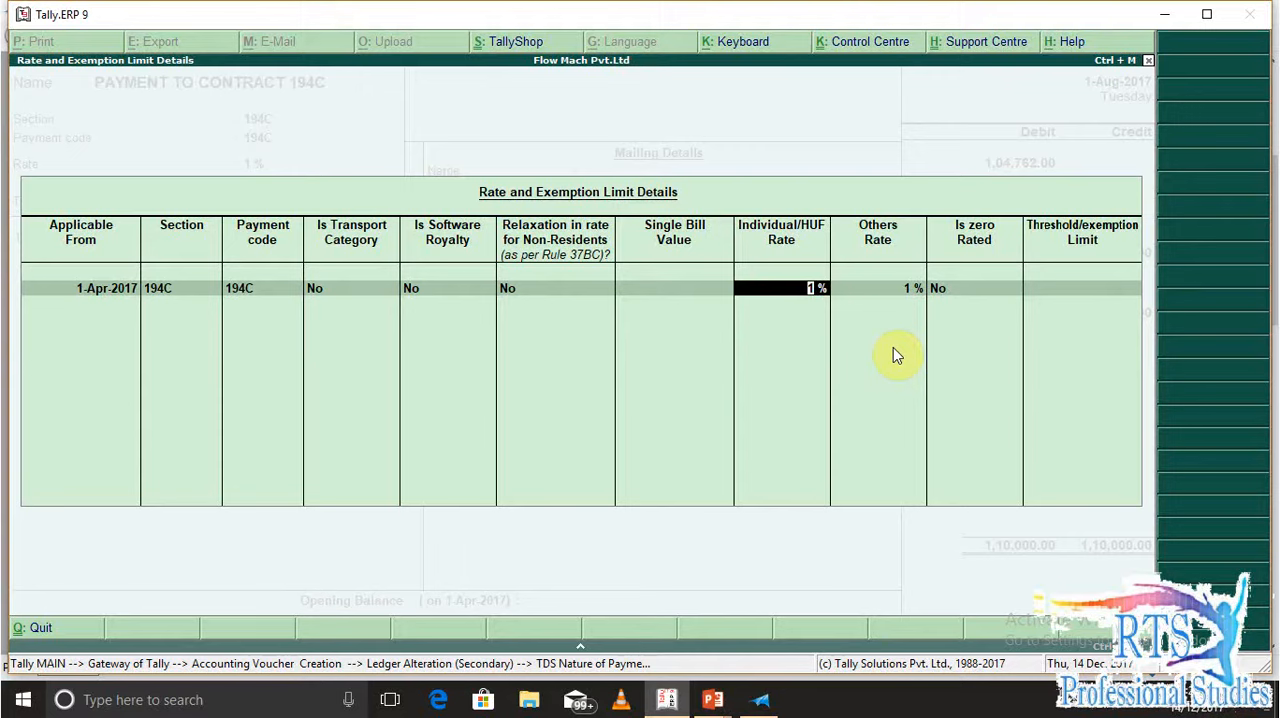
pyautogui.press('Return')
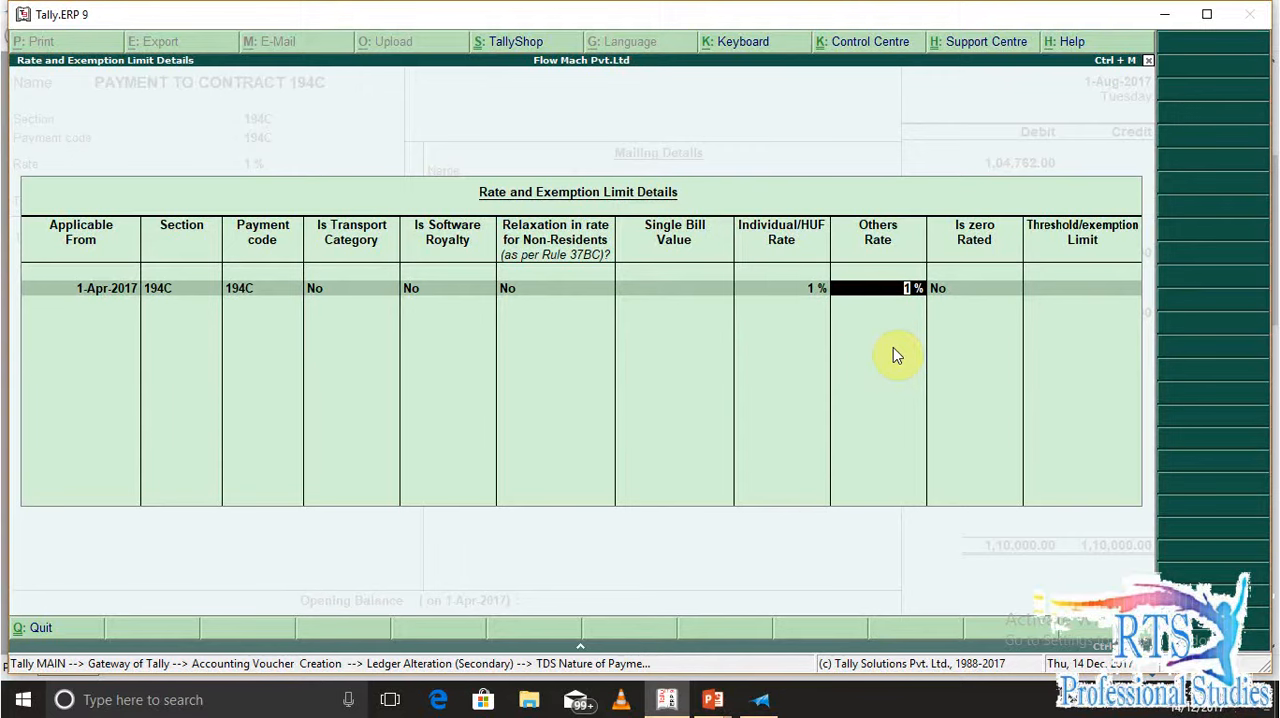
pyautogui.write('2')
pyautogui.press('Return')
pyautogui.press('Return')
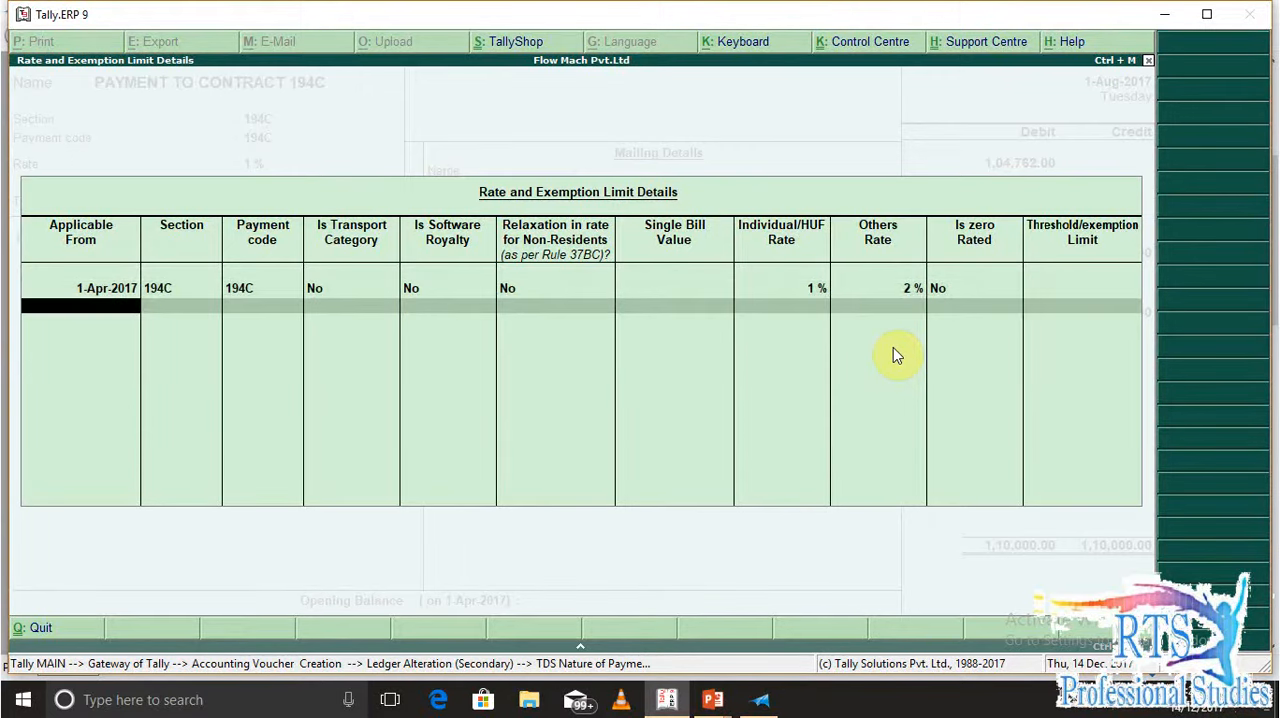
pyautogui.press('Return')
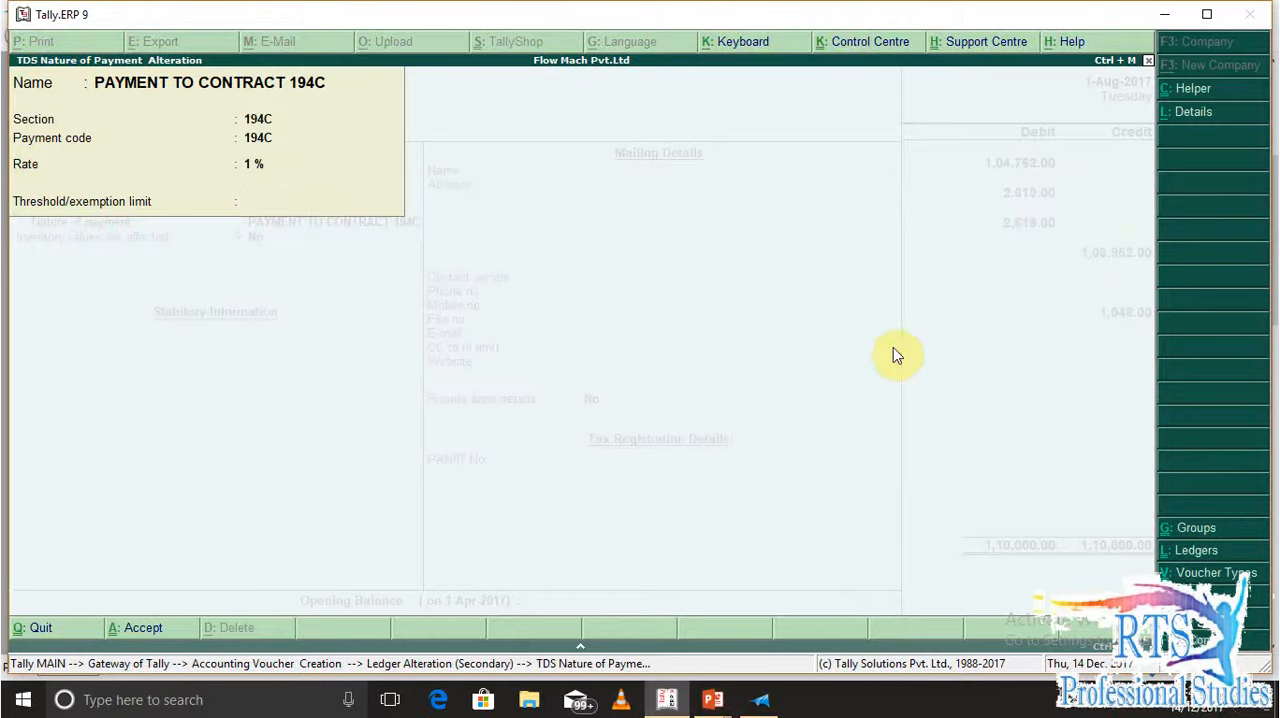
# Accept the altered nature of payment and the TDS 194C ledger, then save the journal voucher and leave voucher entry
pyautogui.press('Return')
pyautogui.press('Return')
pyautogui.press('Return')
pyautogui.press('Return')
pyautogui.press('Return')
pyautogui.press('Return')
pyautogui.press('Return')
pyautogui.press('Return')
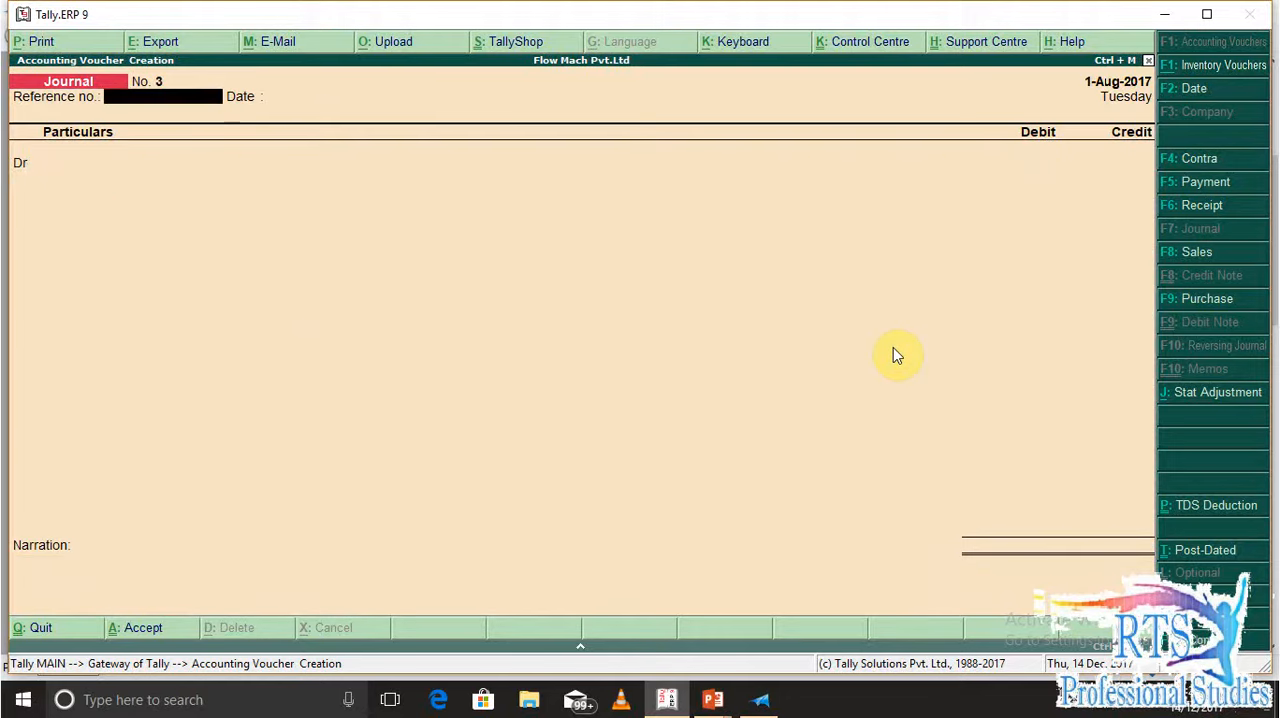
pyautogui.press('Escape')
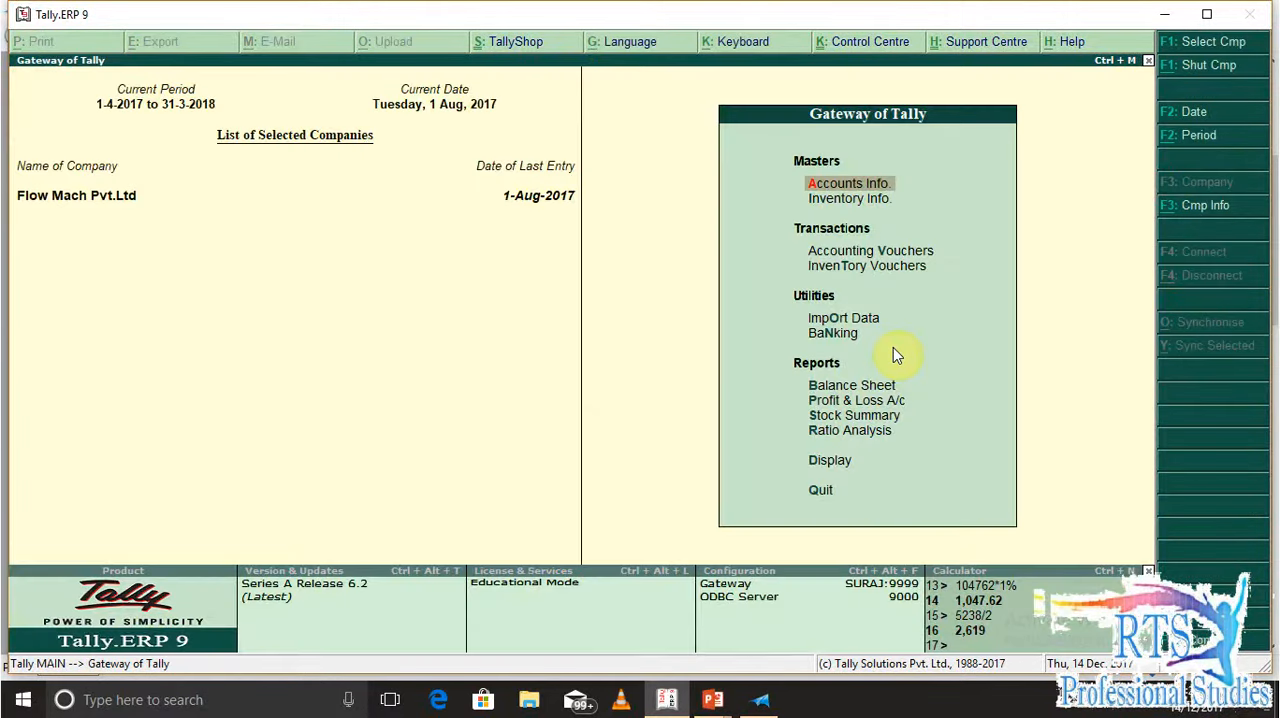
# Open the Form 26Q TDS return and examine the normal-rate deduction for BALA TRANSPORT SERVICE down to its nature of payment
pyautogui.press('d')
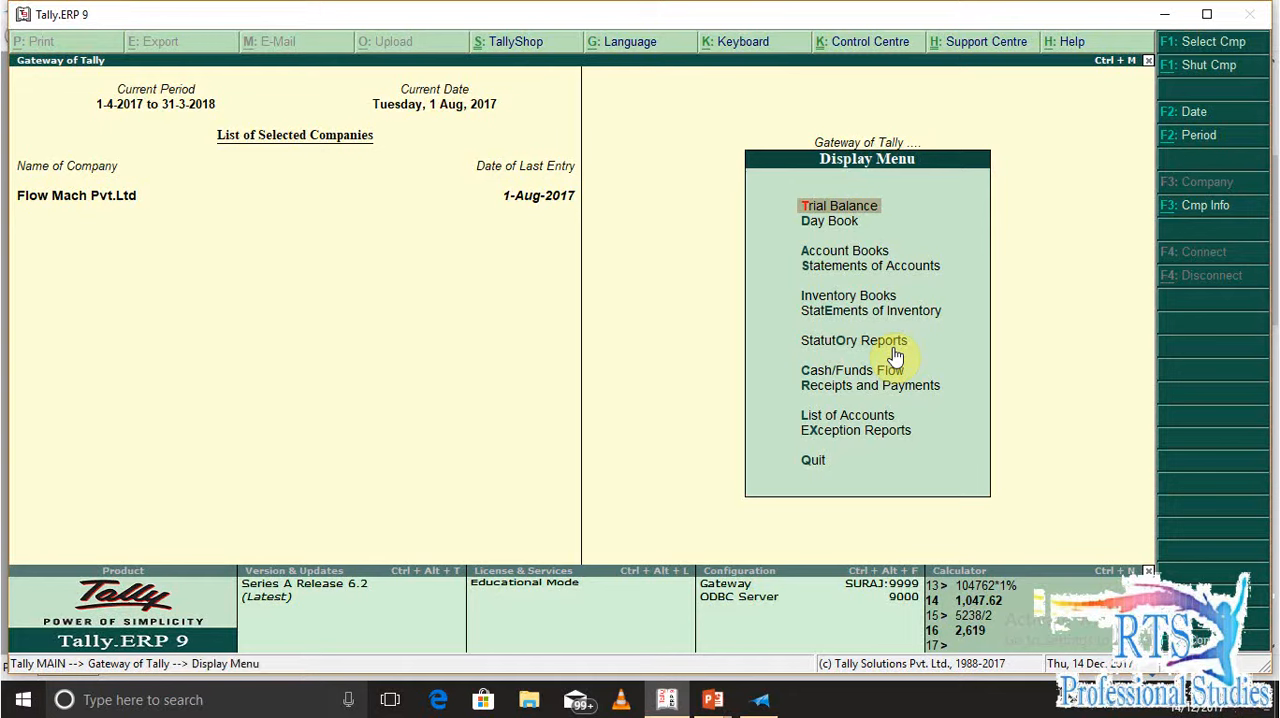
pyautogui.press('o')
pyautogui.press('t')
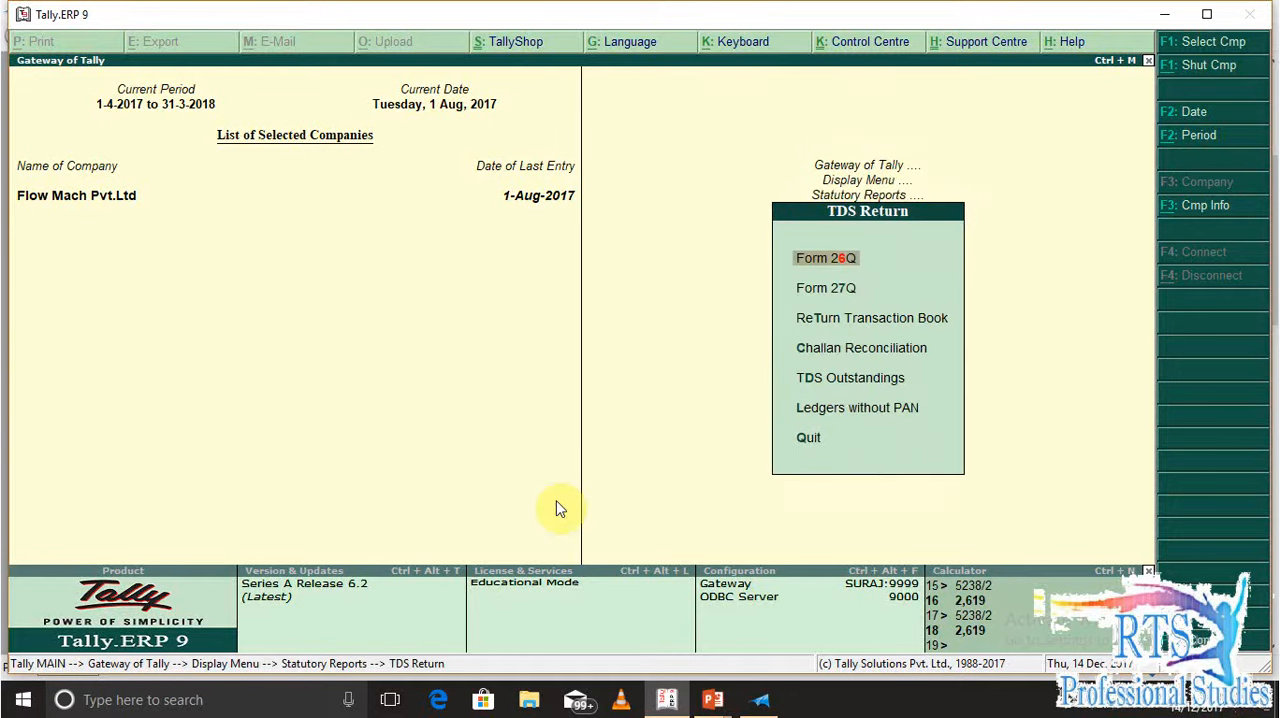
pyautogui.press('Return')
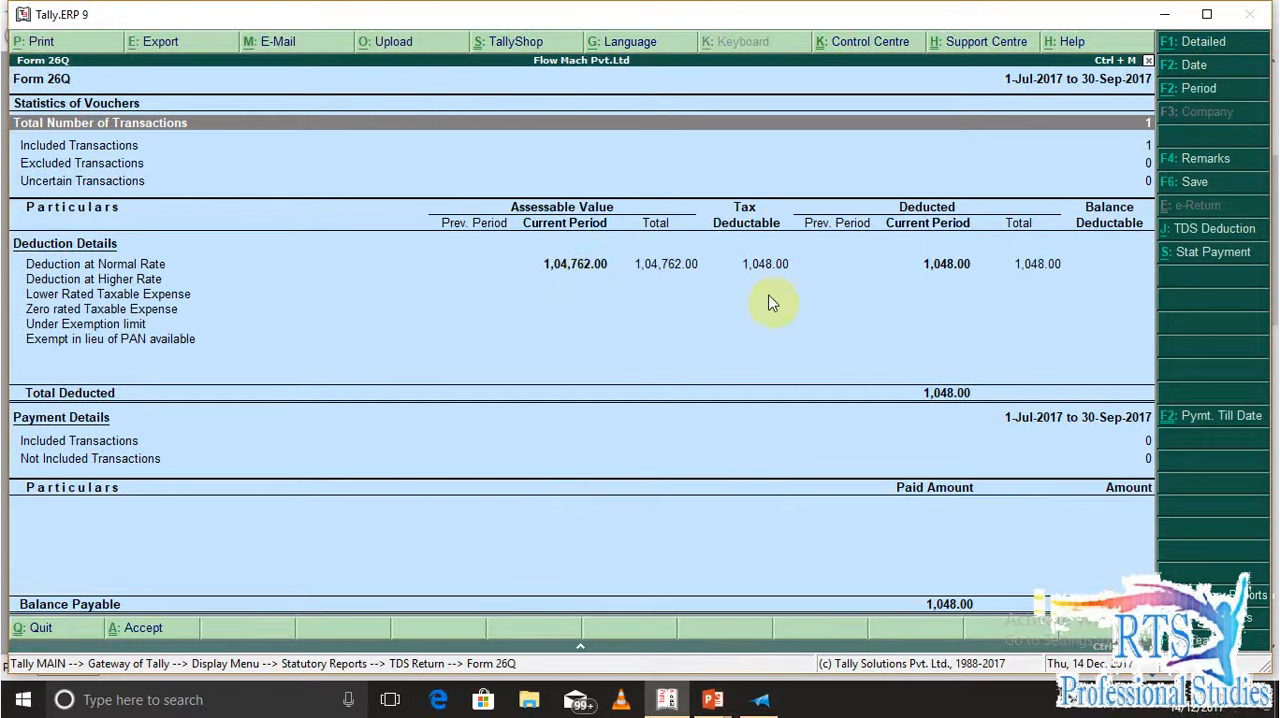
pyautogui.press('Down')
pyautogui.press('Down')
pyautogui.press('Down')
pyautogui.press('Down')
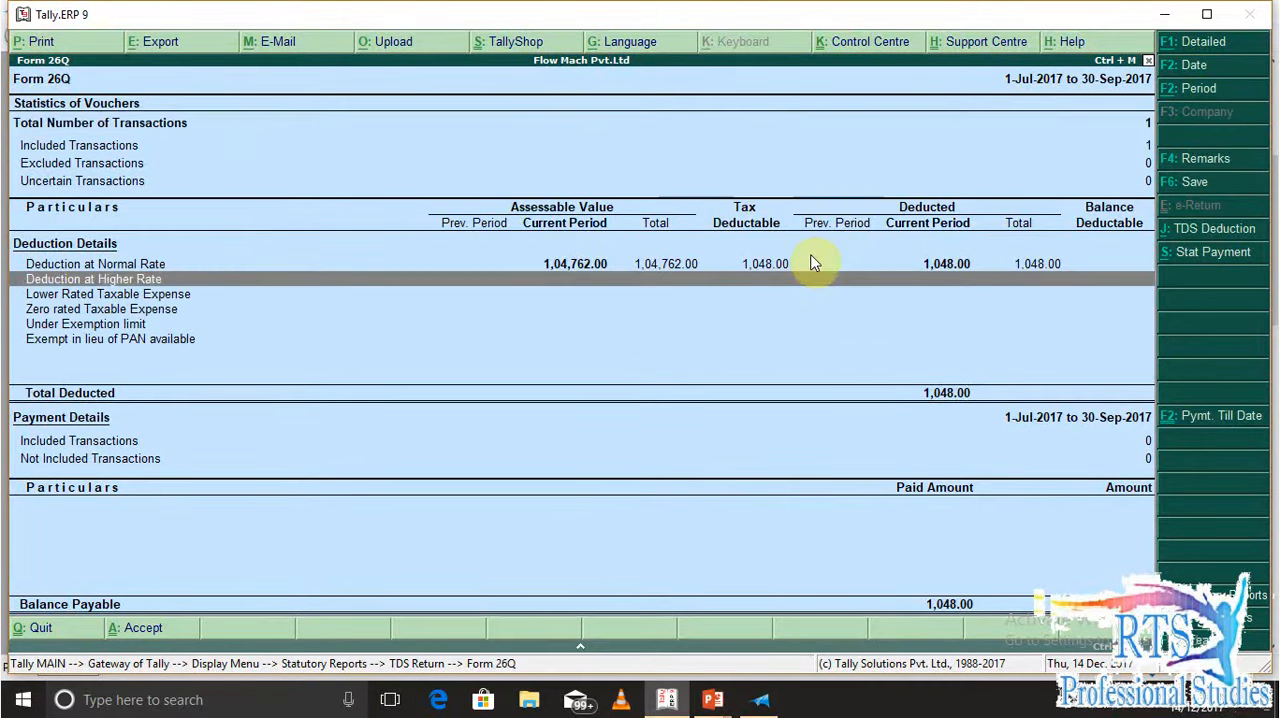
pyautogui.press('Return')
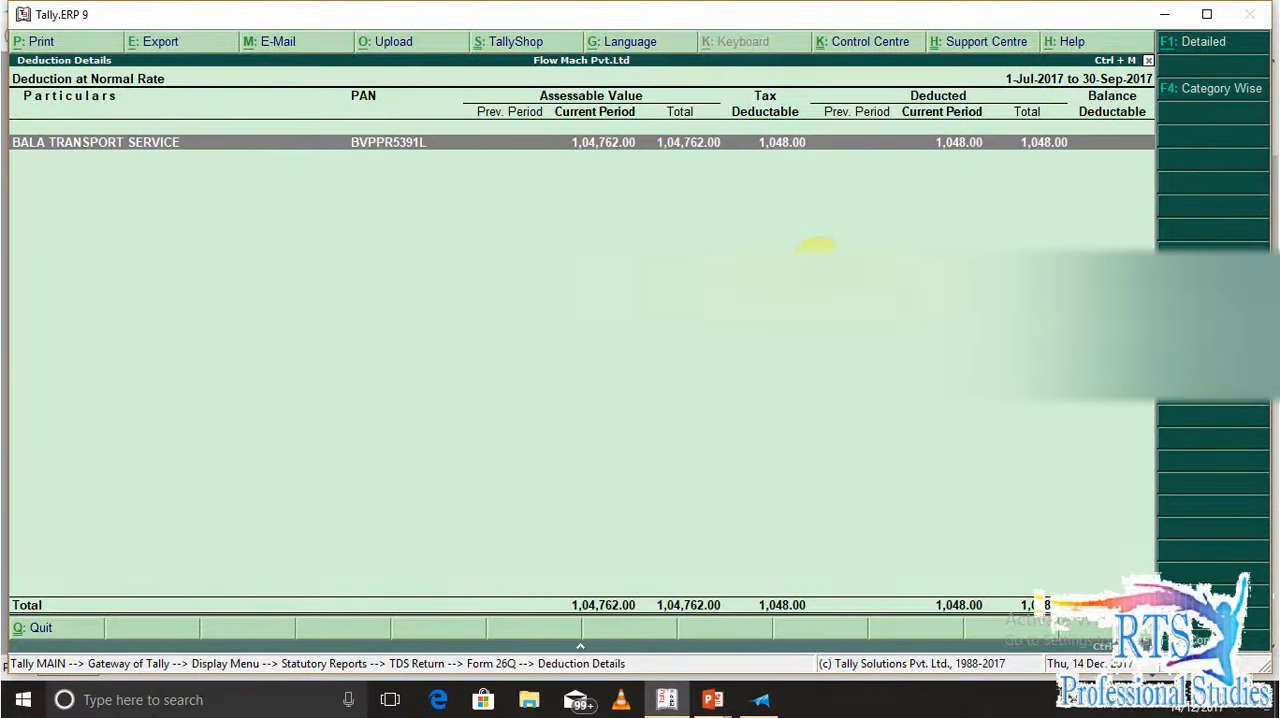
pyautogui.press('Return')
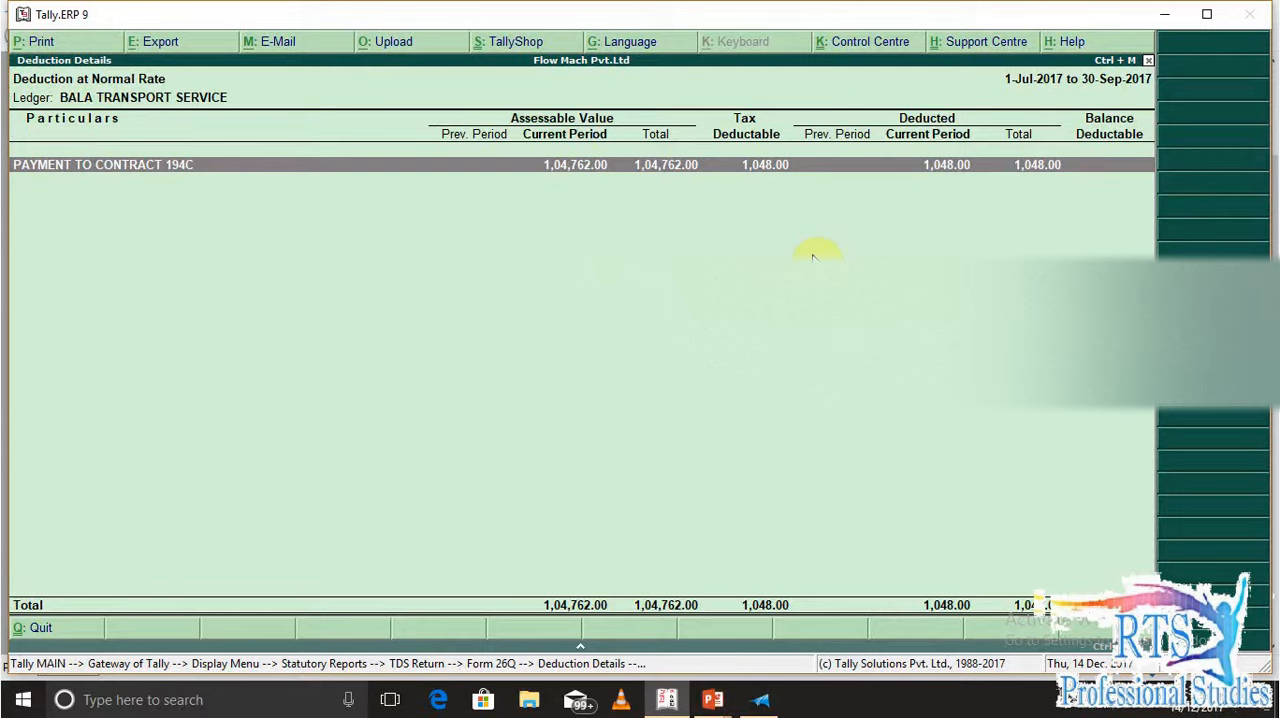
# Close the TDS reports back to the Gateway of Tally and switch to XPS Viewer to read question Q.3
pyautogui.press('Escape')
pyautogui.press('Escape')
pyautogui.press('Escape')
pyautogui.press('Escape')
pyautogui.press('Escape')
pyautogui.press('Escape')
pyautogui.press('Escape')
pyautogui.press('Escape')
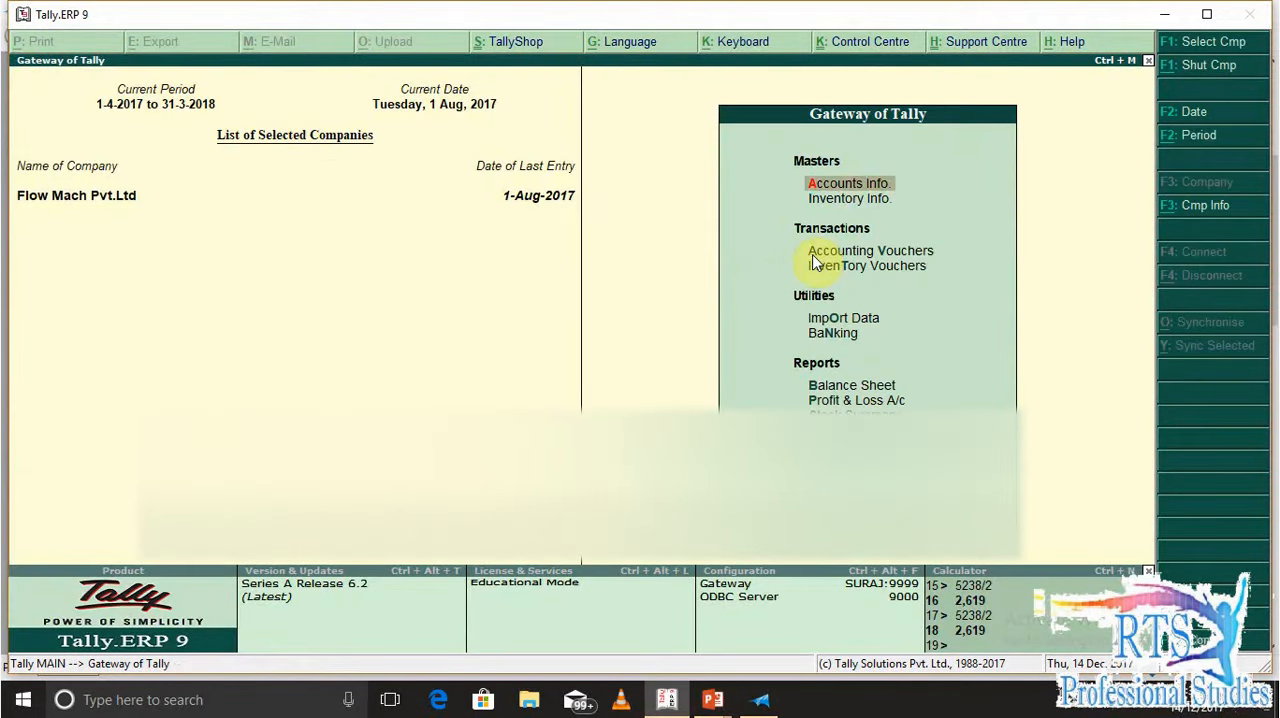
pyautogui.hotkey('alt', 'Tab')
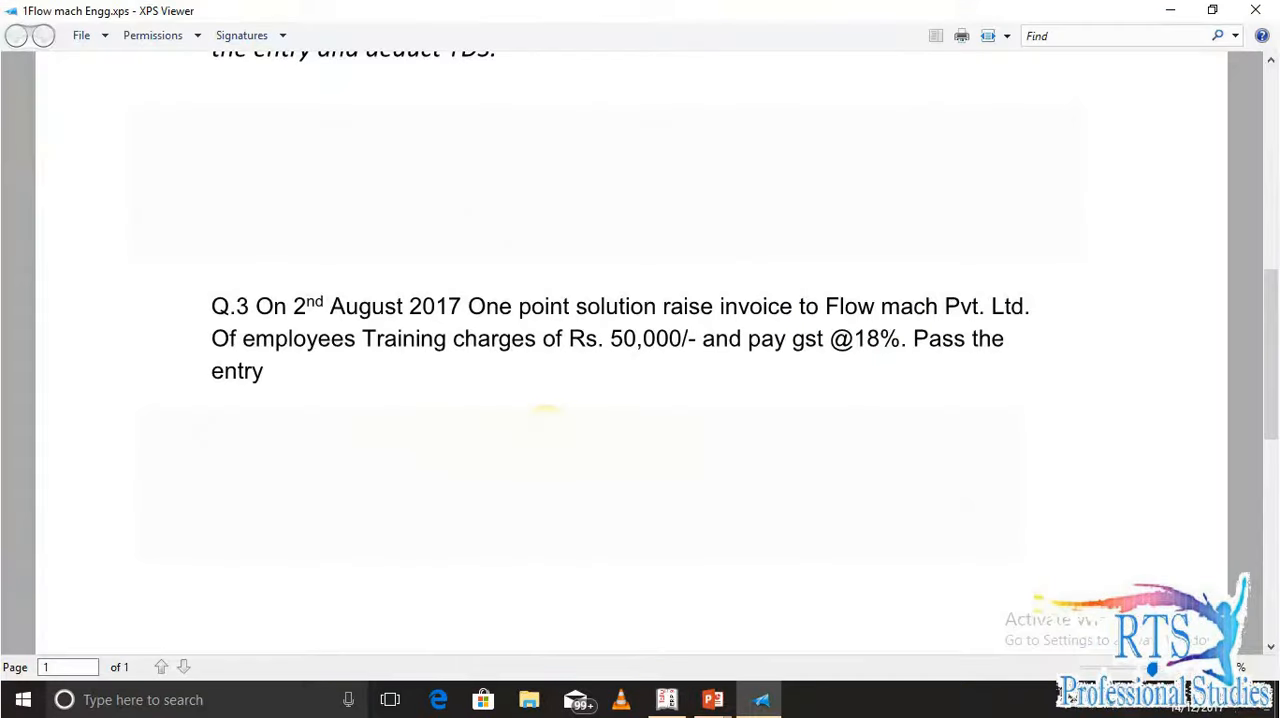
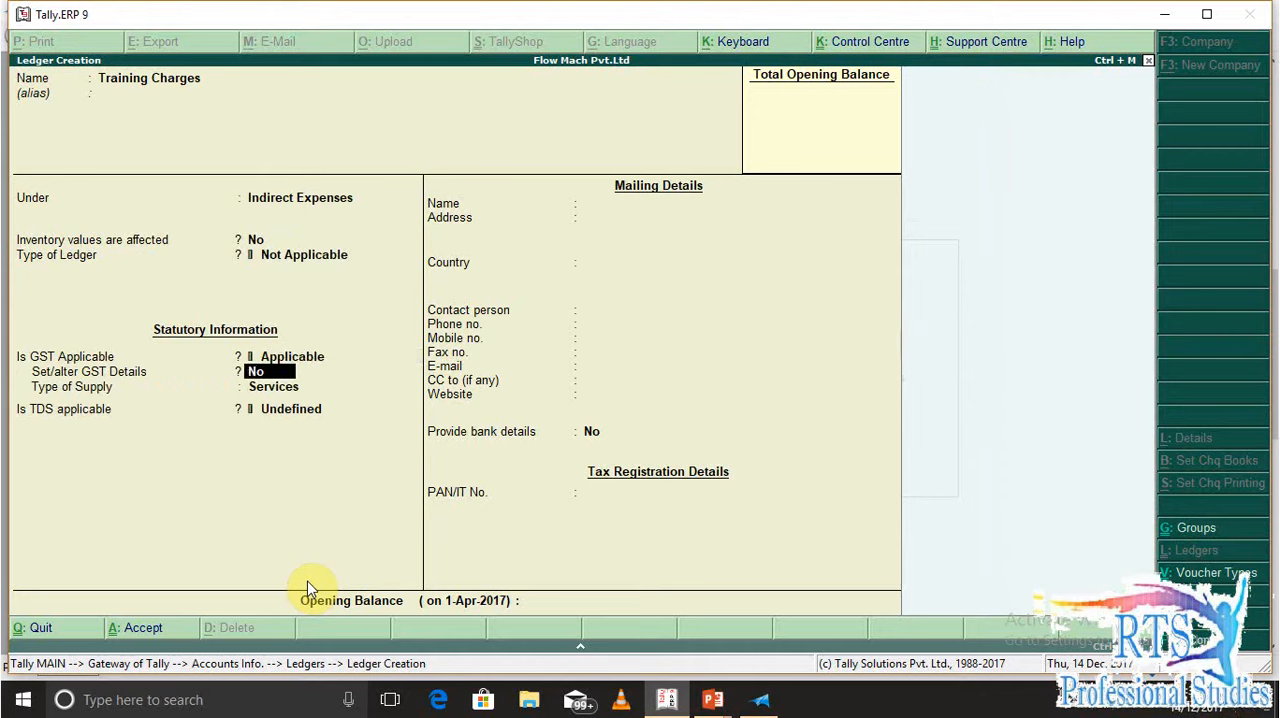
# Make TDS applicable to the Training Charges ledger and start a new category for its nature of payment
pyautogui.press('Return')
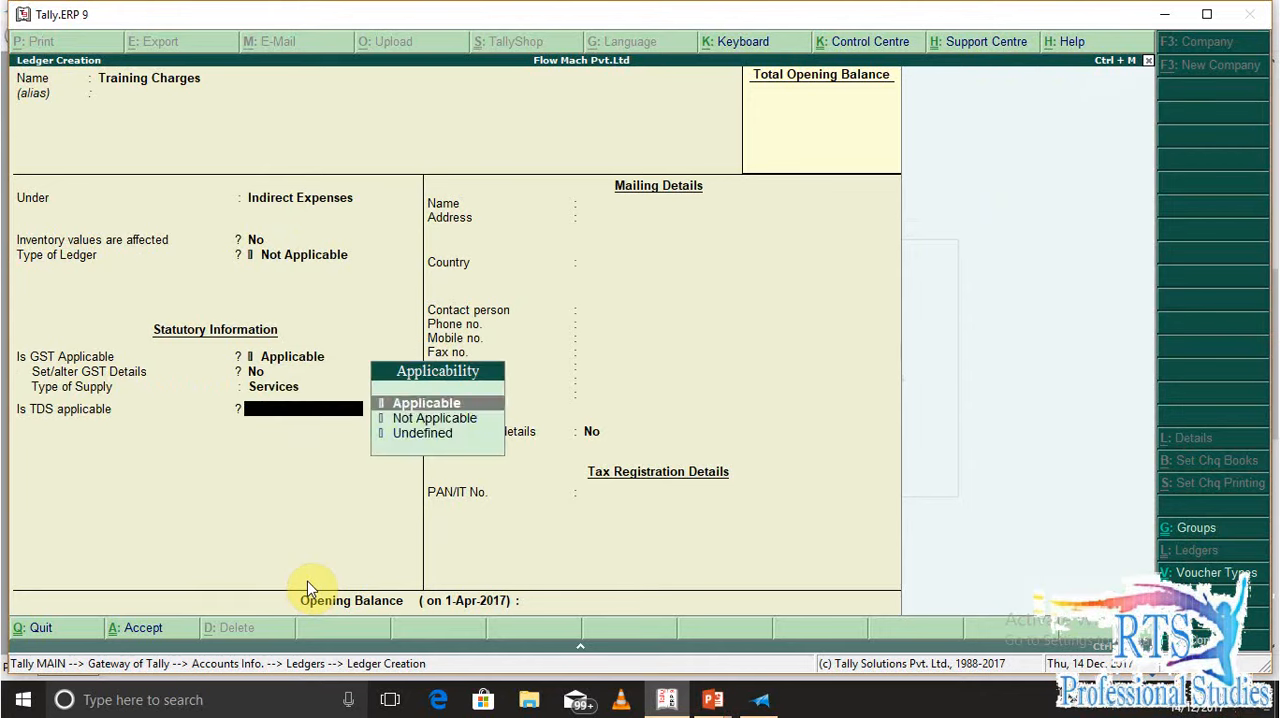
pyautogui.press('Return')
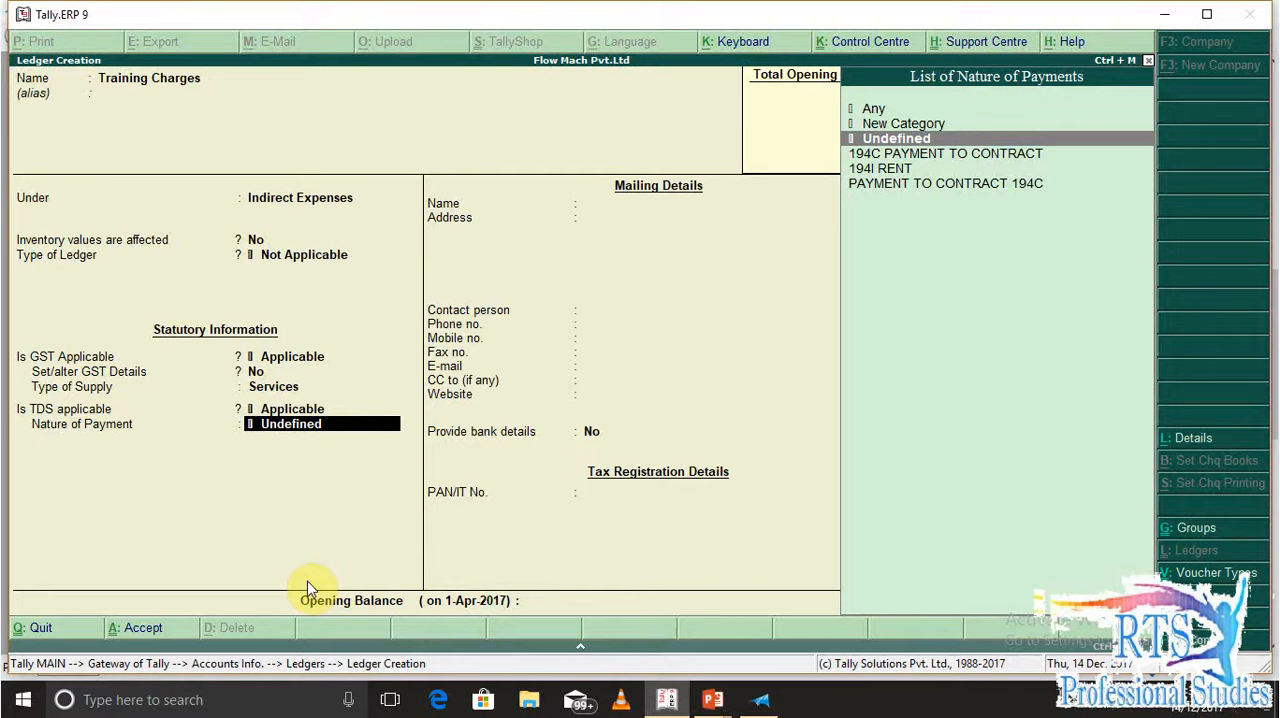
pyautogui.press('Up')
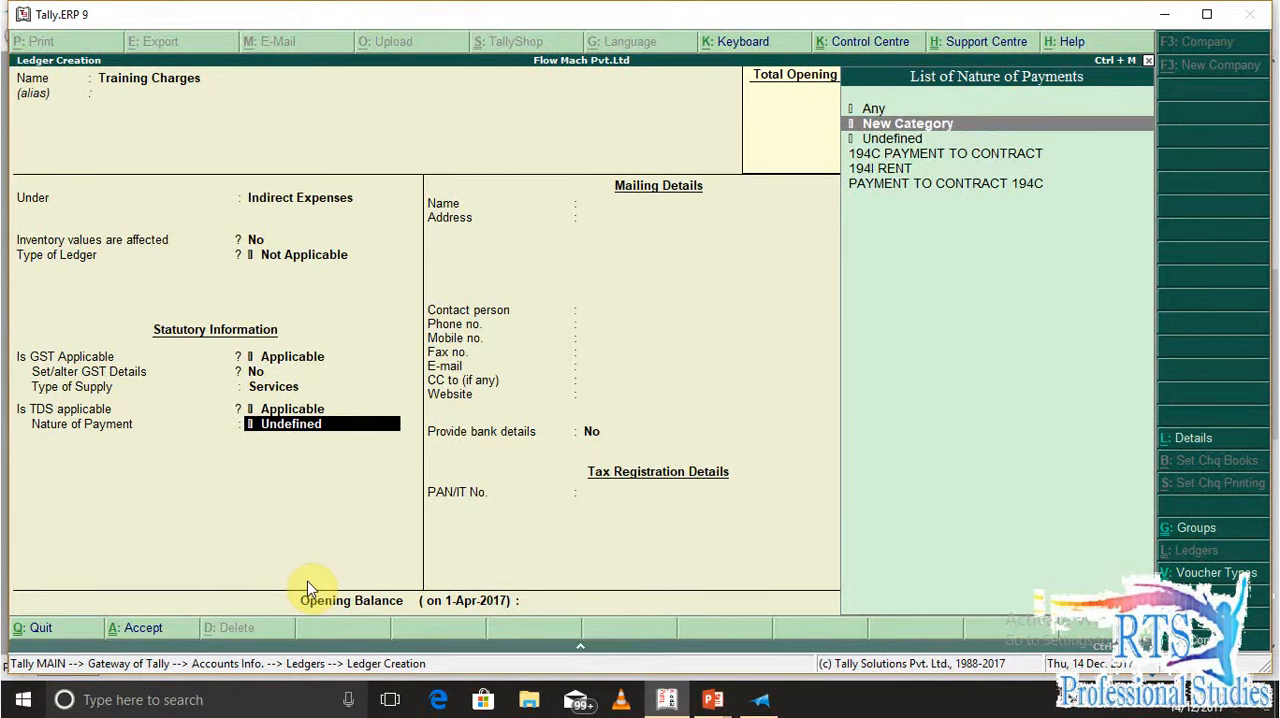
pyautogui.press('Return')
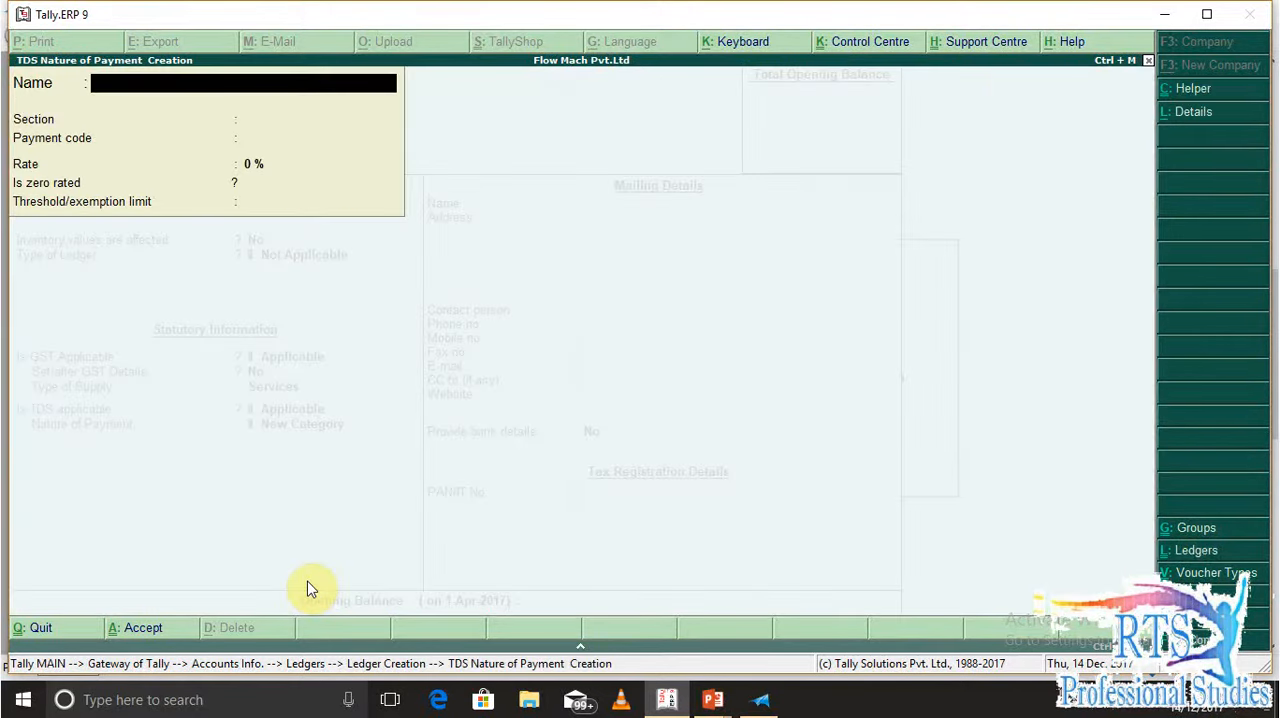
# Name the new TDS nature of payment Professional Fee /technical Fee 194j
pyautogui.write('Professional Fee /')
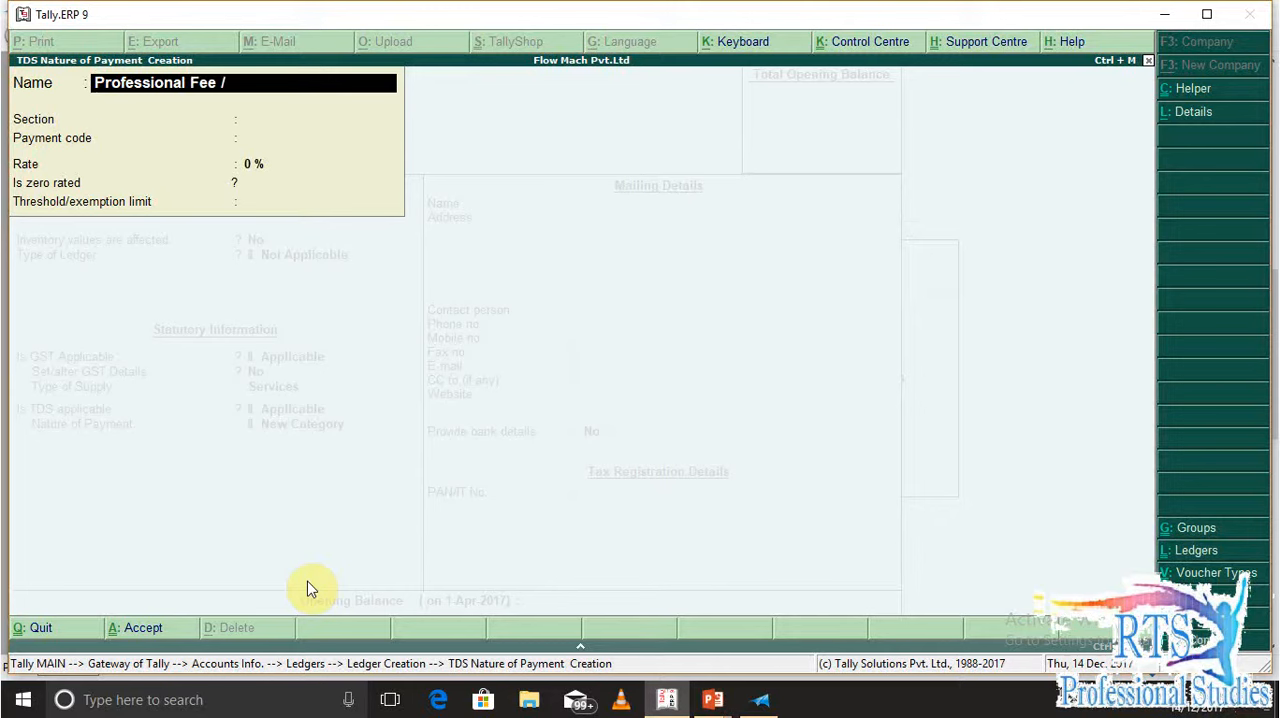
pyautogui.write('technical Fee')
pyautogui.press('Return')
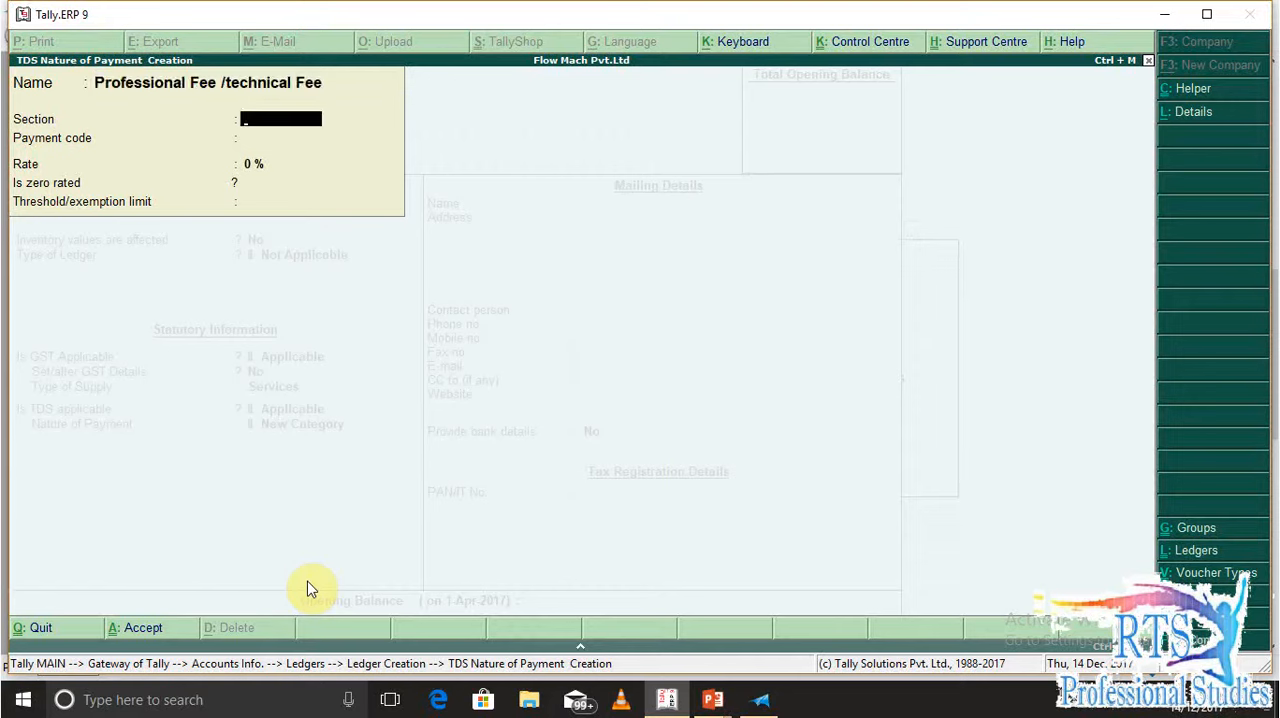
pyautogui.press('BackSpace')
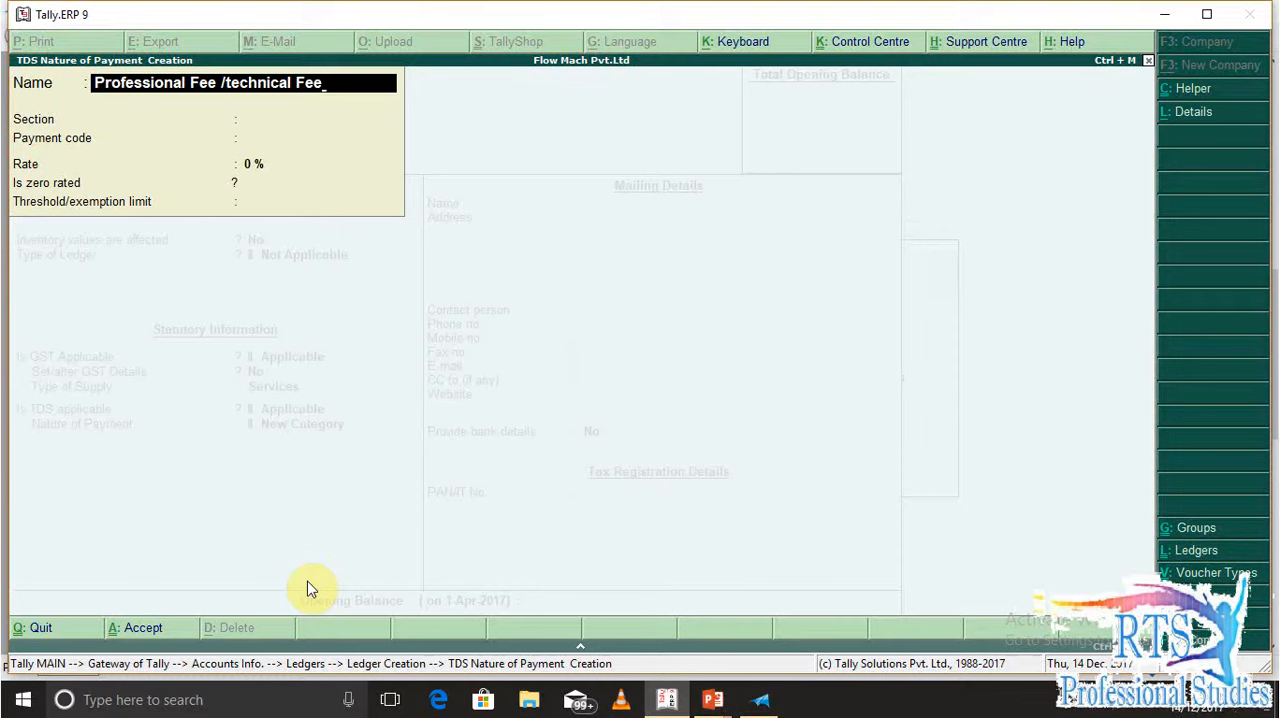
pyautogui.write('194j')
pyautogui.press('Return')
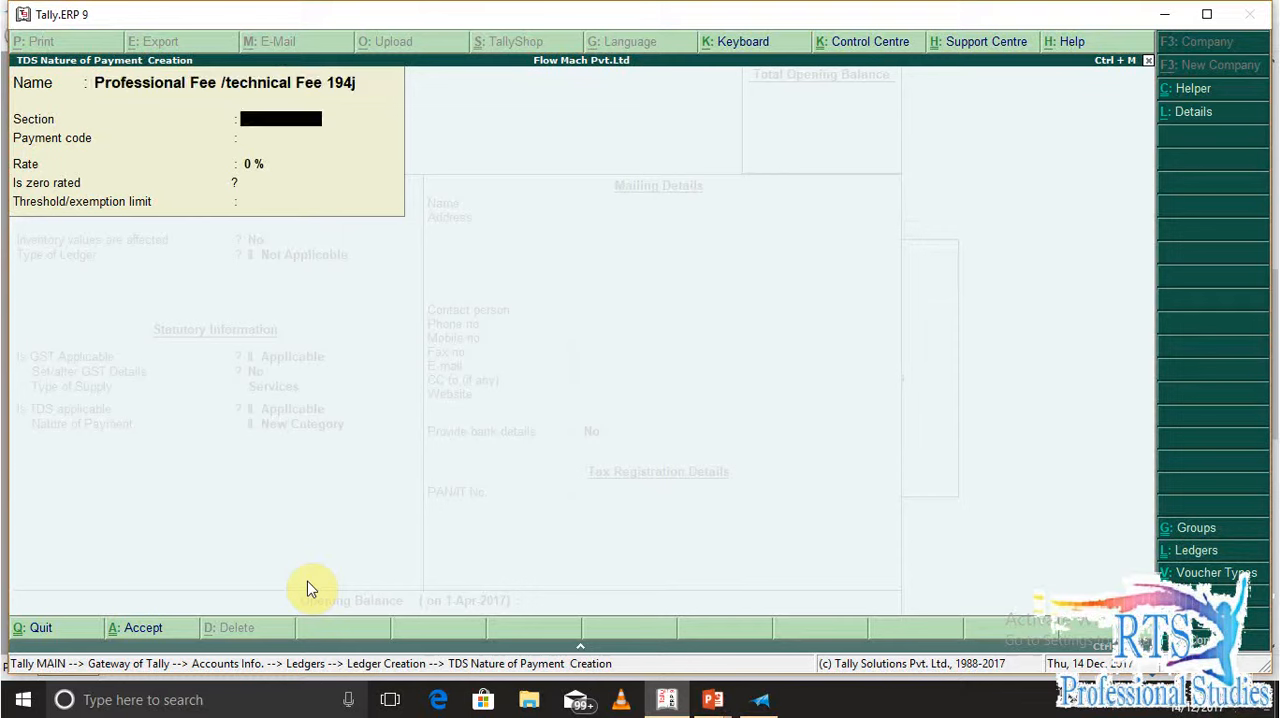
# Enter 194j as both the section and the payment code of the nature of payment
pyautogui.write('194j')
pyautogui.press('Return')
pyautogui.write('194')
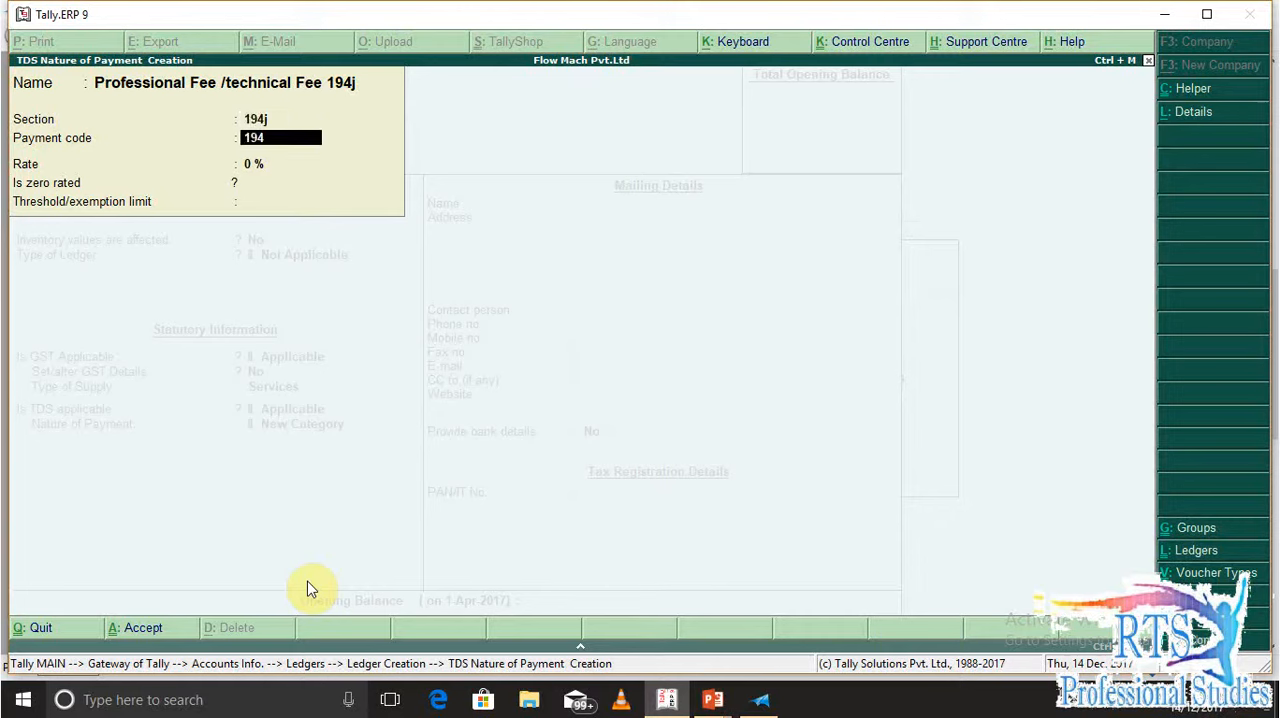
pyautogui.write('j')
pyautogui.press('Return')
# Set the nature of payment's rate to 10 %, accept it and save the Training Charges ledger
pyautogui.write('10')
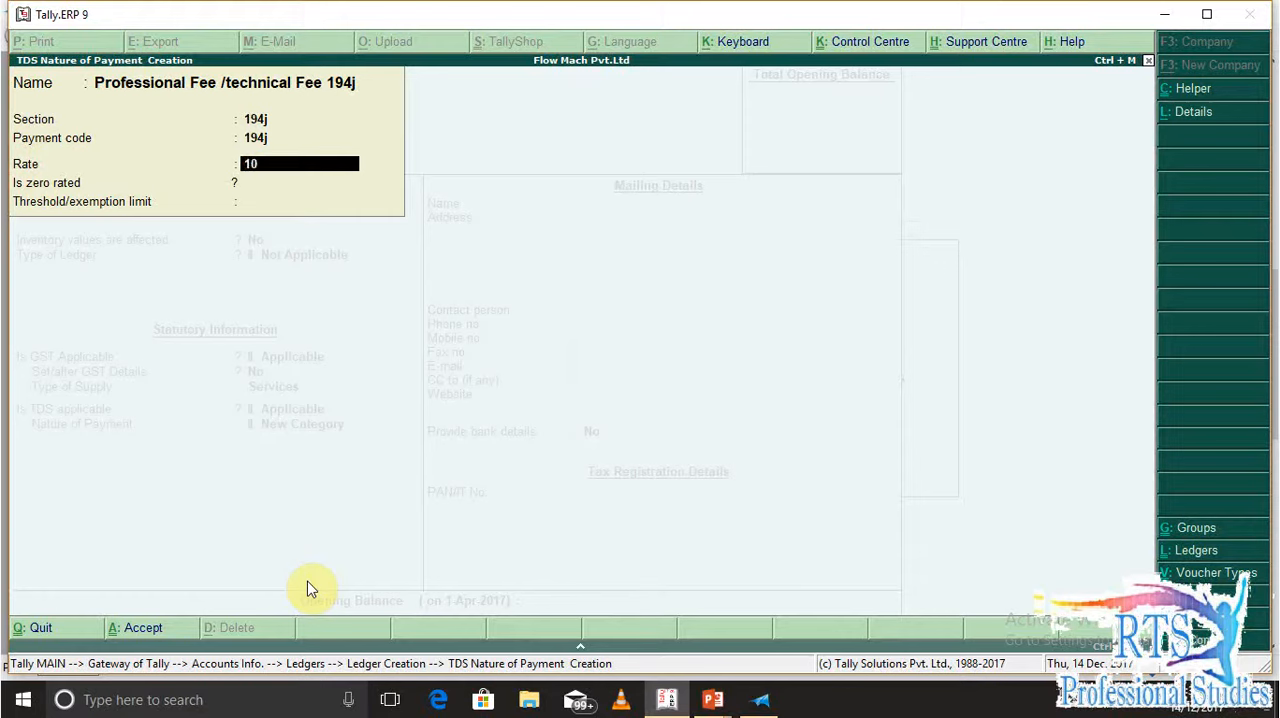
pyautogui.press('Return')
pyautogui.press('Return')
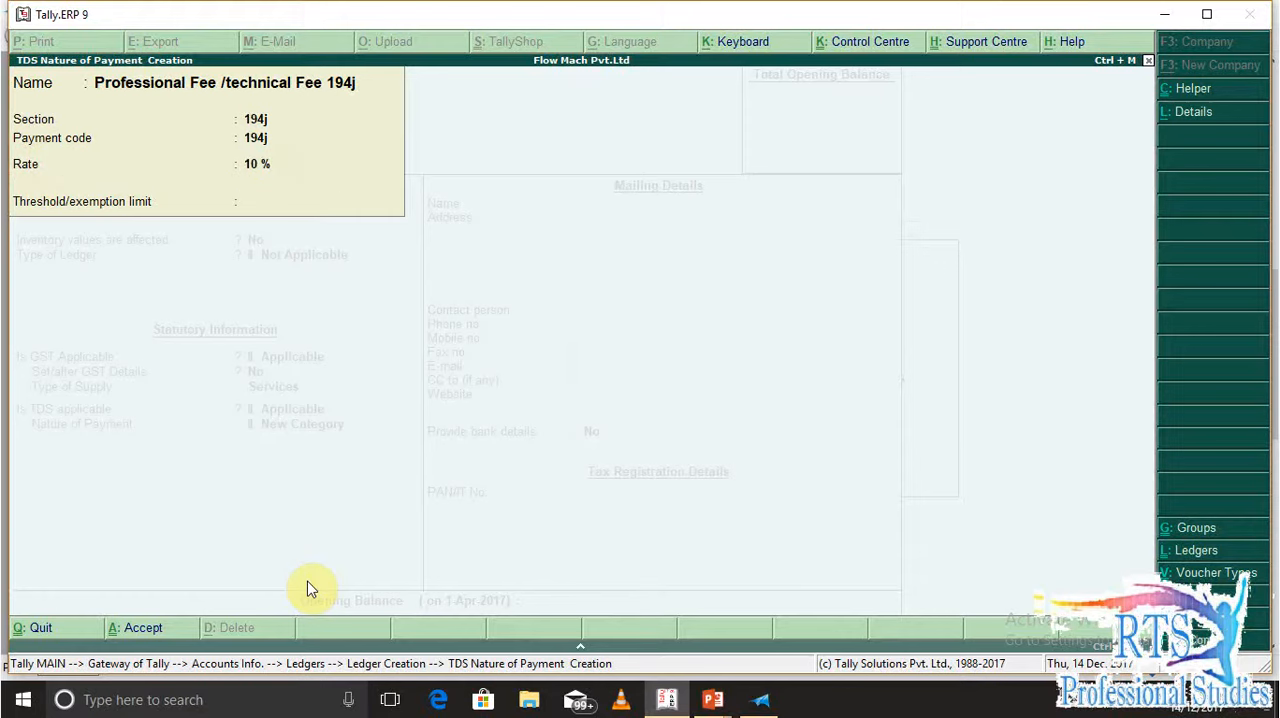
pyautogui.press('Return')
pyautogui.press('Return')
pyautogui.press('Return')
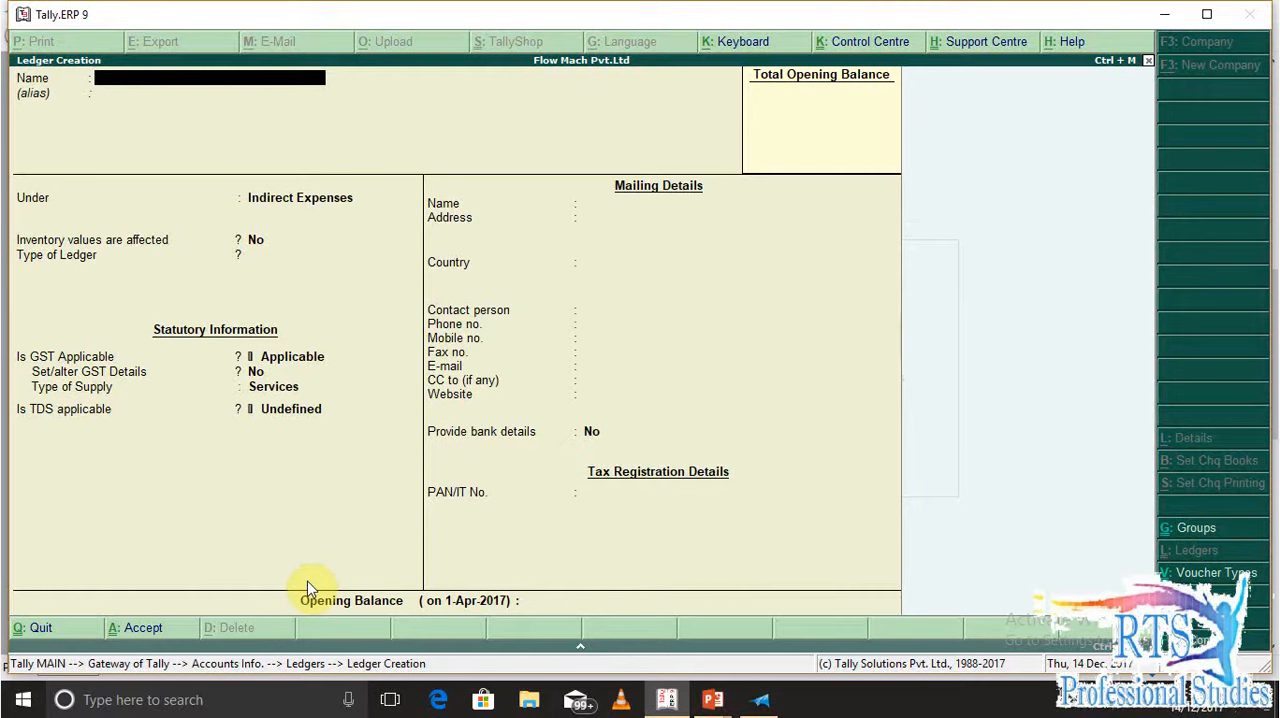
# Start a new ledger named One Point Solution under the Sundry Creditors group
pyautogui.write('One Point Solution')
pyautogui.press('Return')
pyautogui.write('Su')
pyautogui.press('Down')
pyautogui.press('Return')
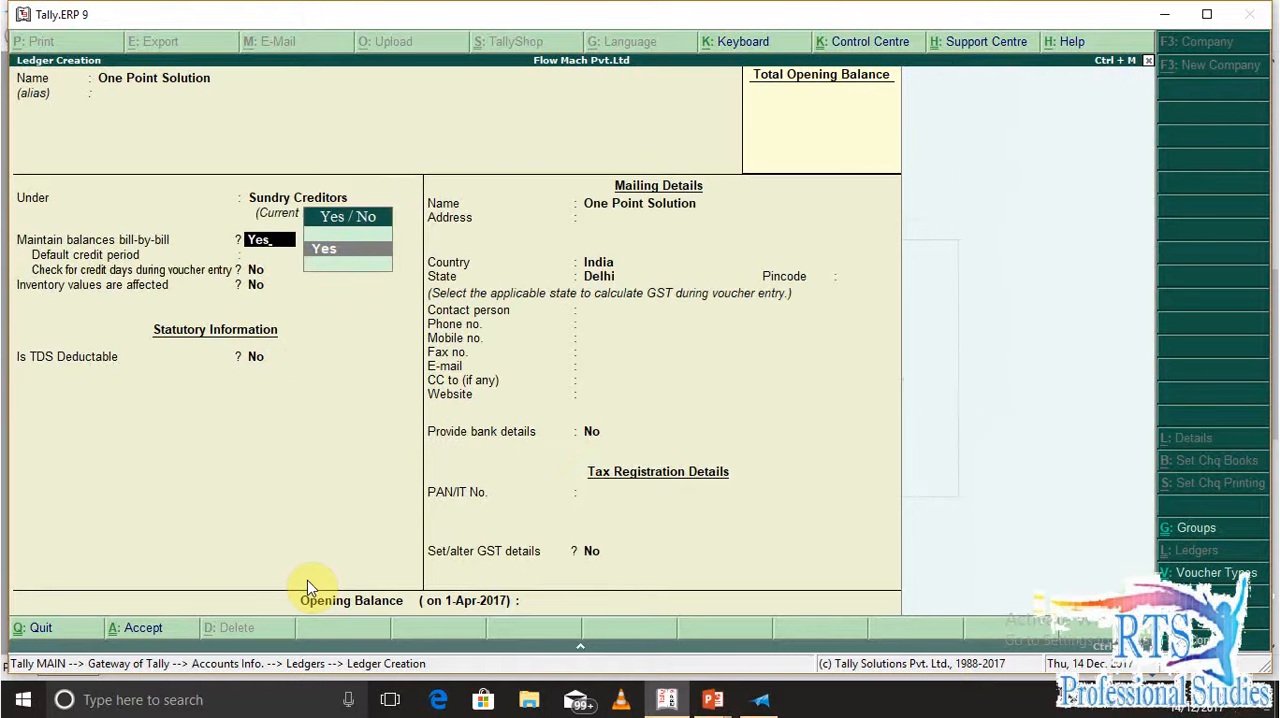
# Keep bill-by-bill balances for One Point Solution and set Is TDS Deductable to Yes
pyautogui.press('Return')
pyautogui.press('Return')
pyautogui.press('Return')
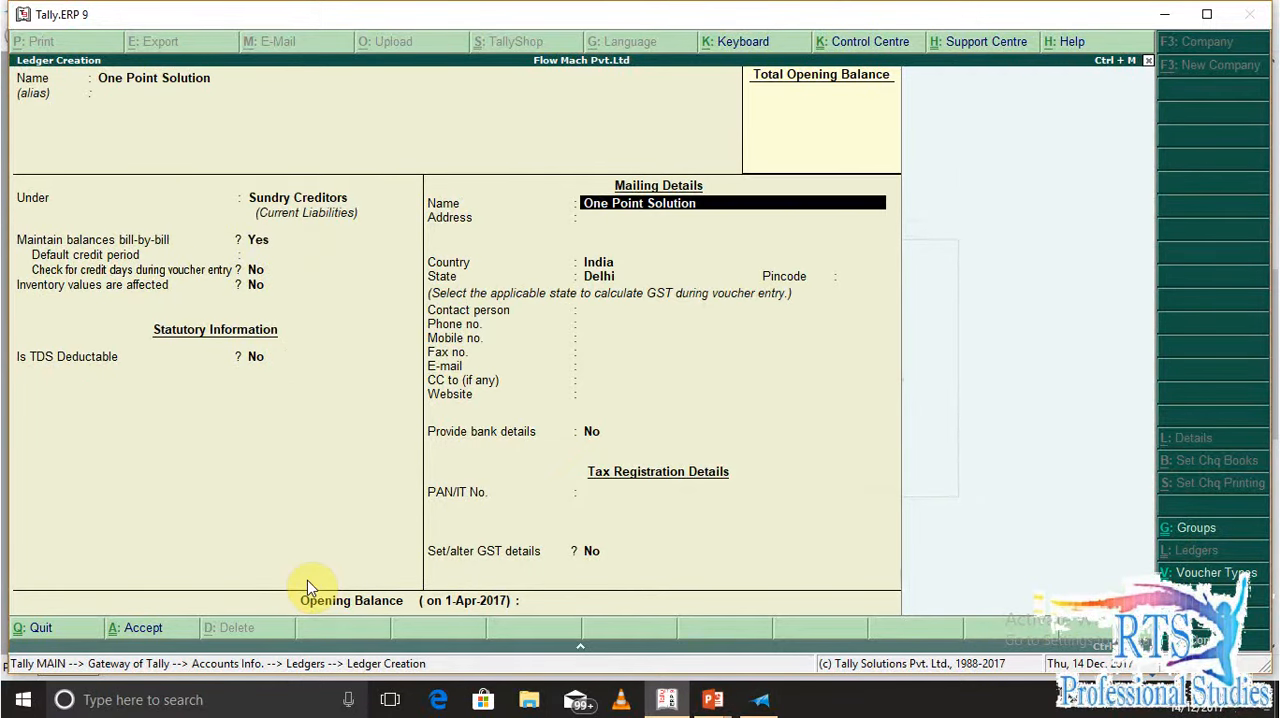
pyautogui.press('Return')
pyautogui.write('y')
pyautogui.press('Return')
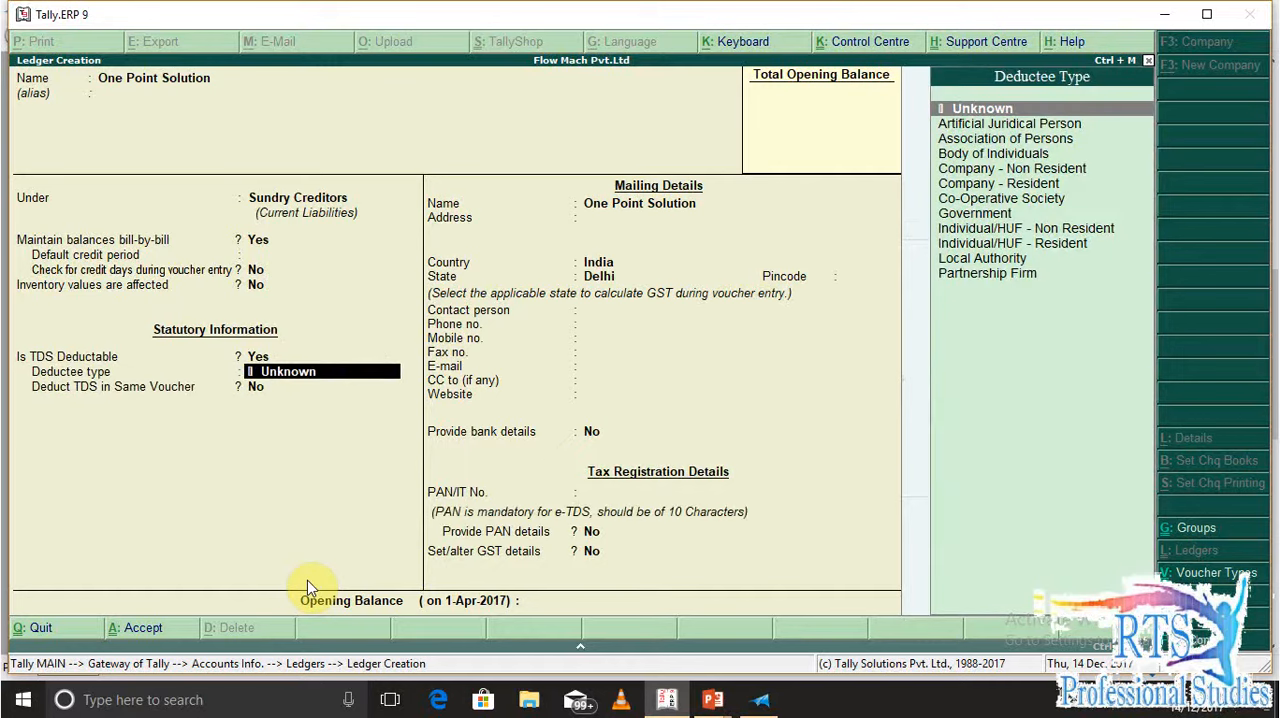
# Try Individual/HUF - Non Resident as the deductee type and recheck the supplier in question Q.3 in XPS Viewer
pyautogui.write('in')
pyautogui.press('Down')
pyautogui.press('Down')
pyautogui.press('Up')
pyautogui.press('Return')
pyautogui.hotkey('alt', 'Tab')
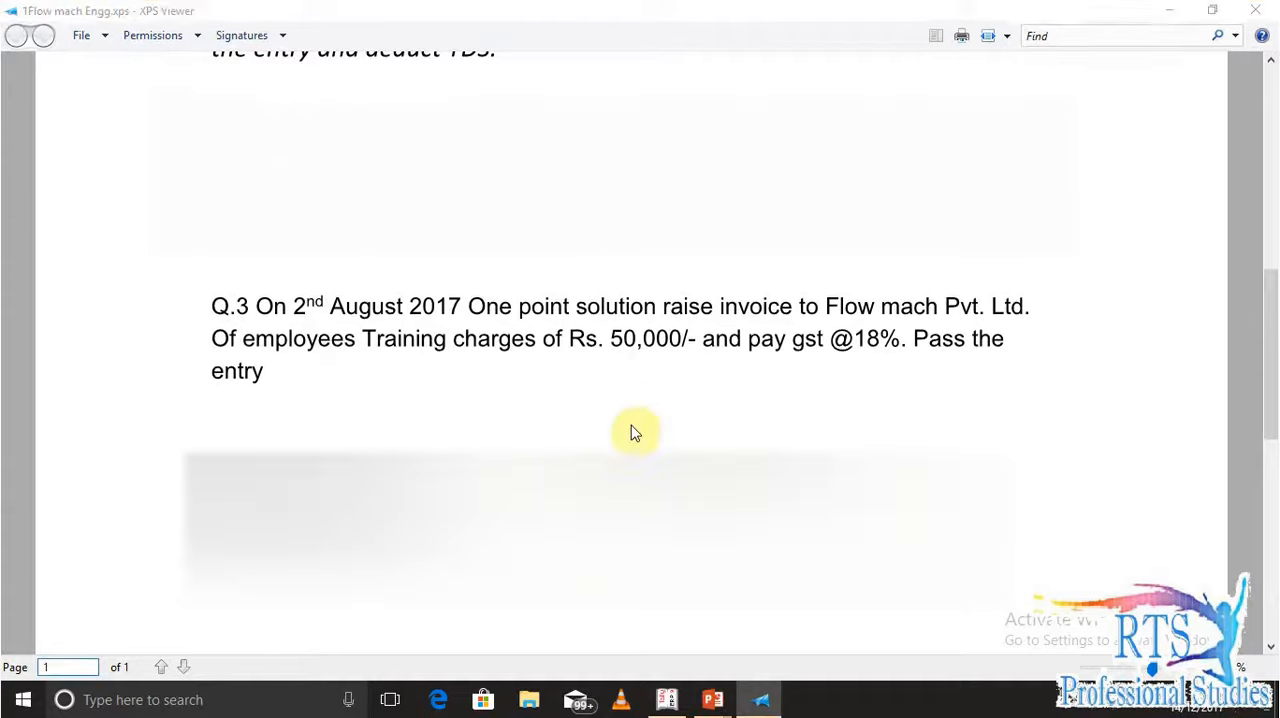
pyautogui.hotkey('alt', 'Tab')
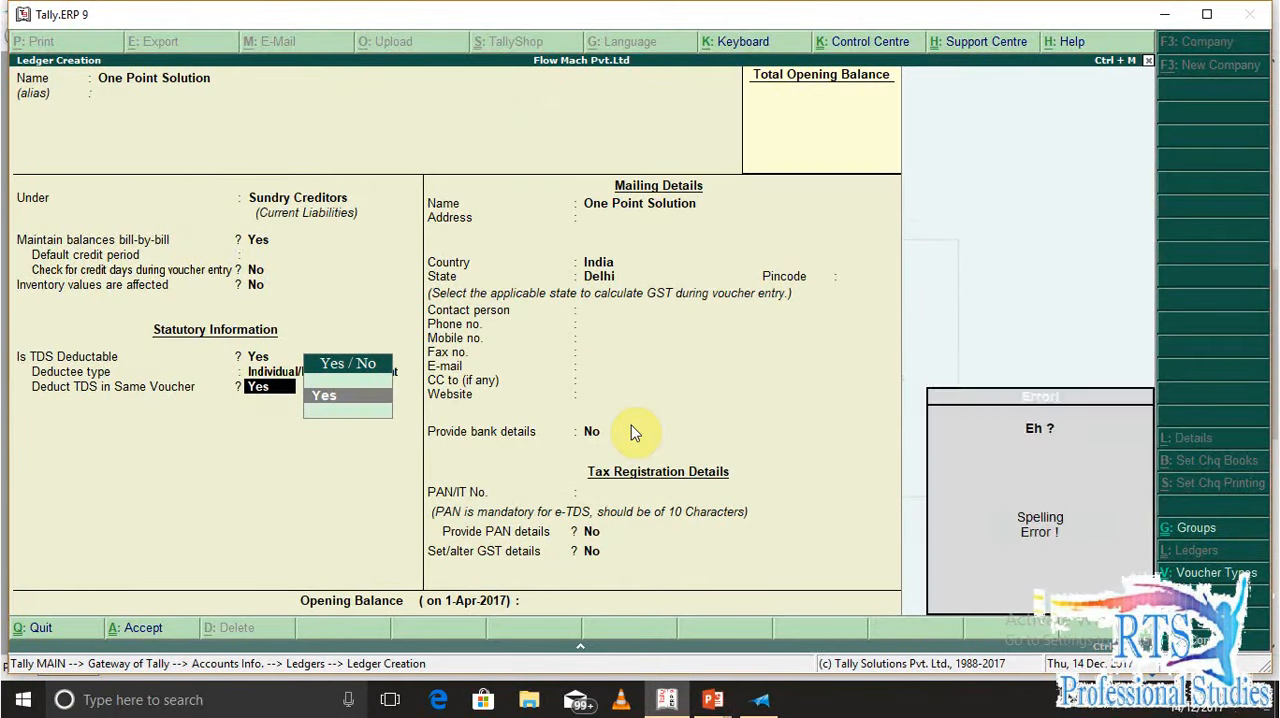
# Set the deductee type to Company - Resident, with TDS deducted in the same voucher
pyautogui.press('BackSpace')
pyautogui.press('BackSpace')
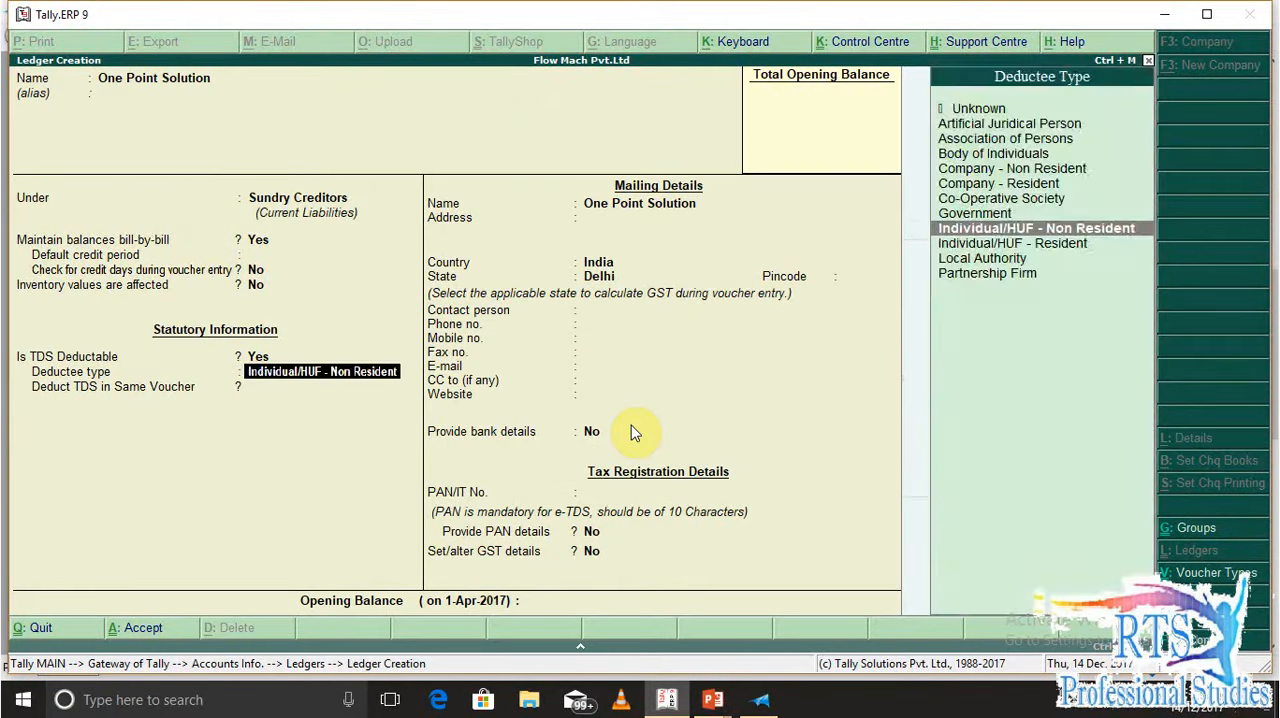
pyautogui.write('co')
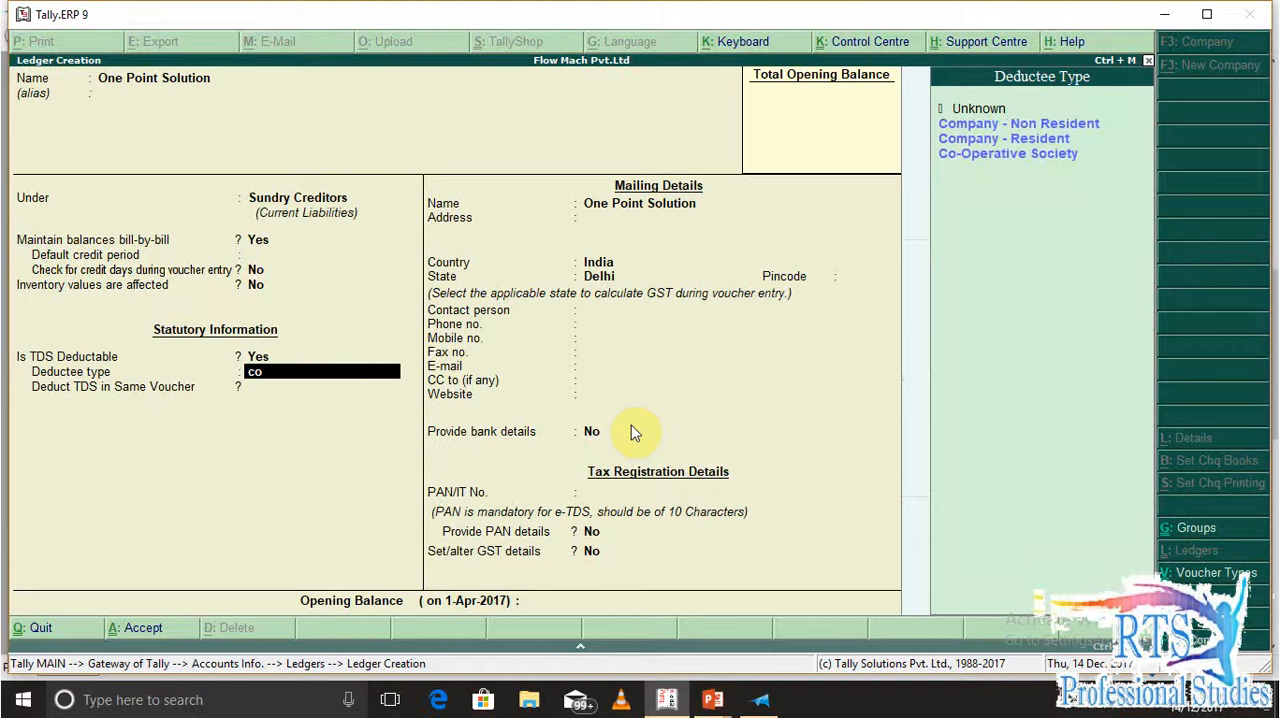
pyautogui.press('Down')
pyautogui.press('Down')
pyautogui.press('Return')
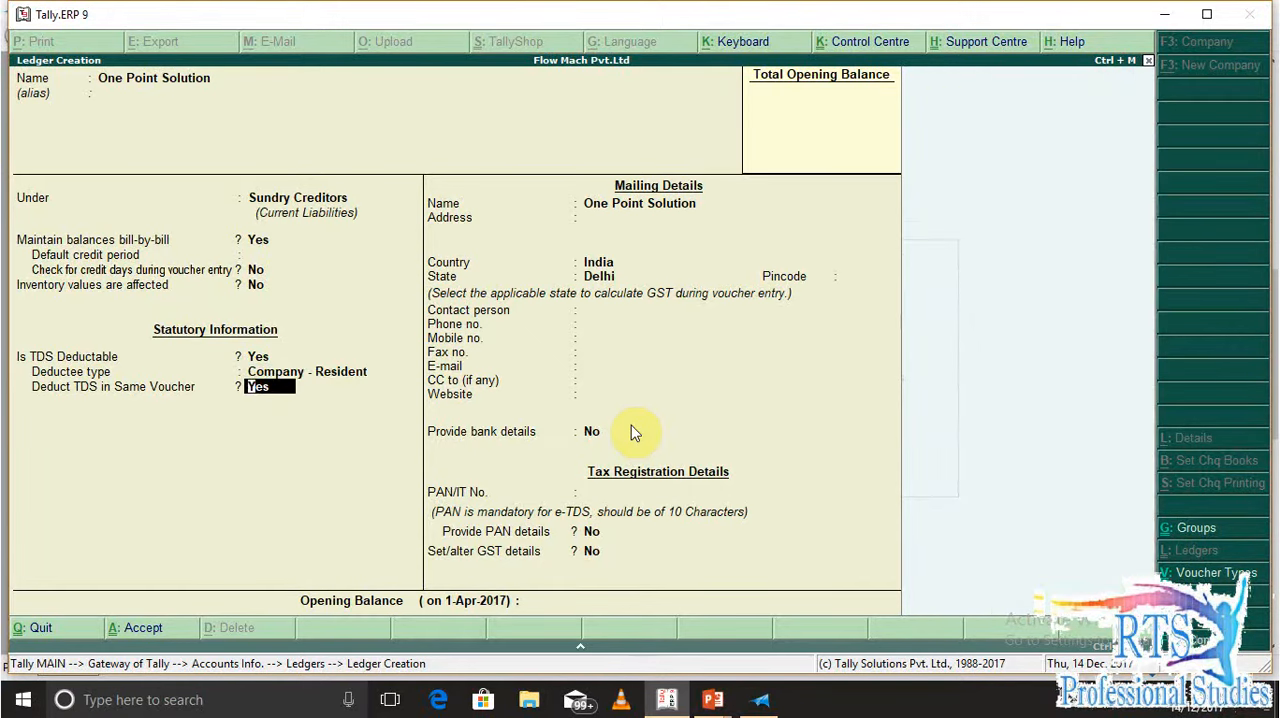
pyautogui.press('Return')
# Leave the mailing details as they are and enter the supplier's PAN, taken from the GST number noted under Q.3 in XPS Viewer
pyautogui.press('Return')
pyautogui.press('Return')
pyautogui.press('Return')
pyautogui.press('Return')
pyautogui.press('Return')
pyautogui.press('Return')
pyautogui.press('Return')
pyautogui.press('Return')
pyautogui.press('Return')
pyautogui.press('Return')
pyautogui.press('Return')
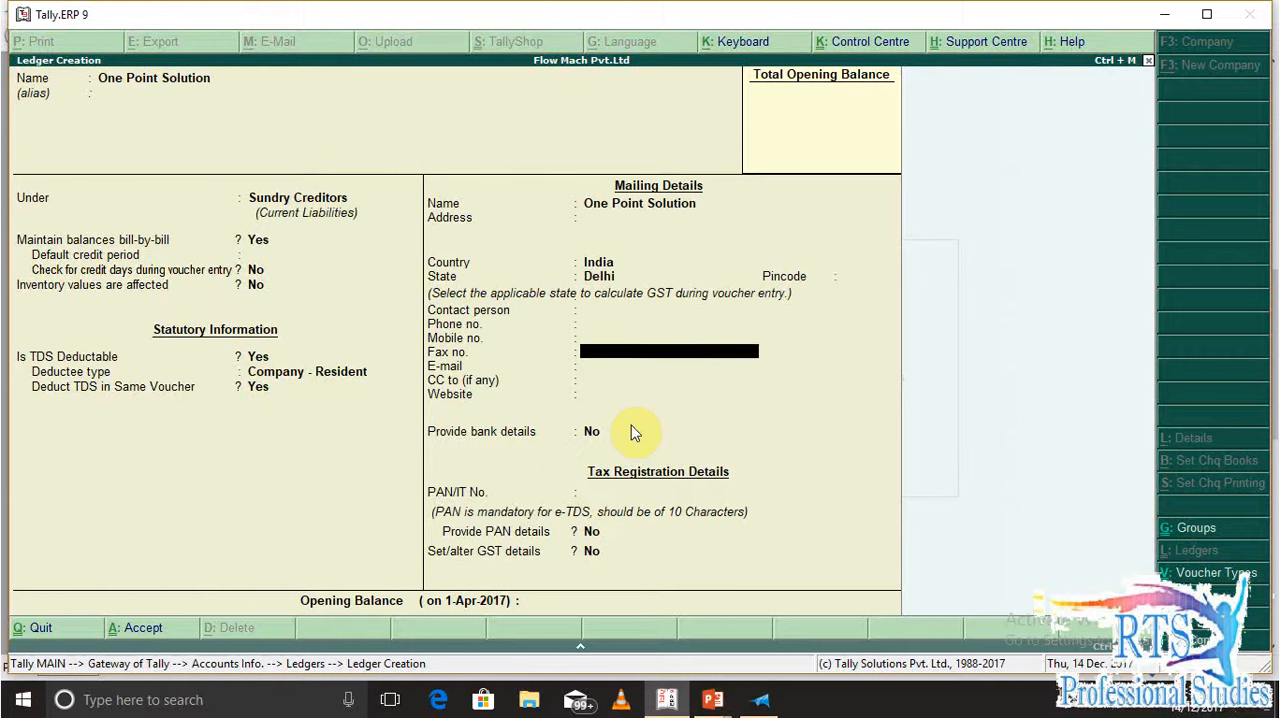
pyautogui.press('Return')
pyautogui.press('Return')
pyautogui.press('Up')
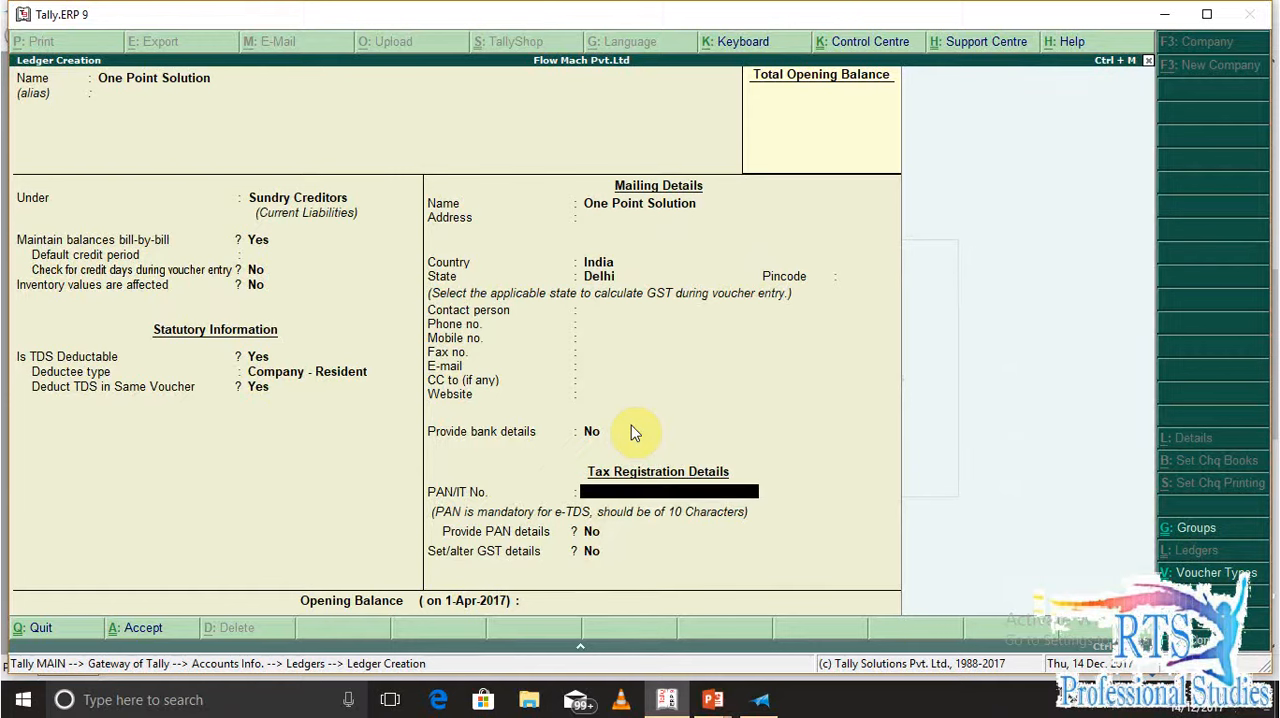
pyautogui.hotkey('alt', 'Tab')
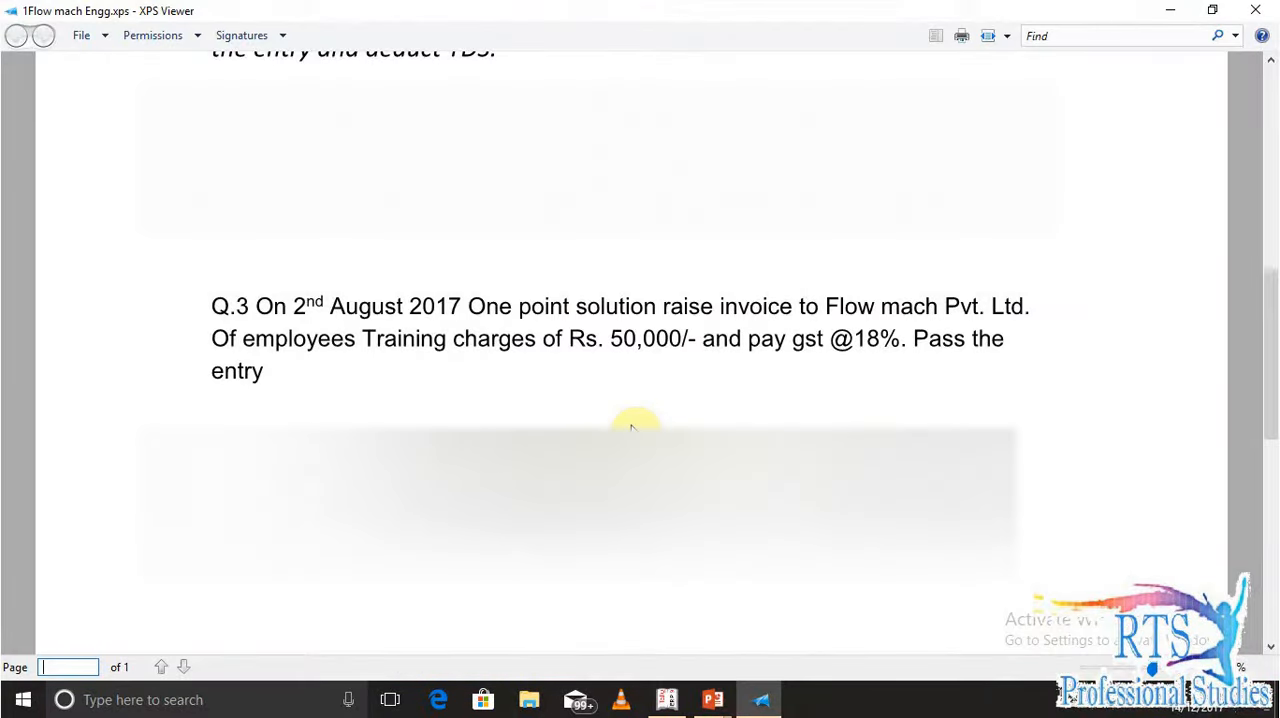
pyautogui.hotkey('alt', 'Tab')
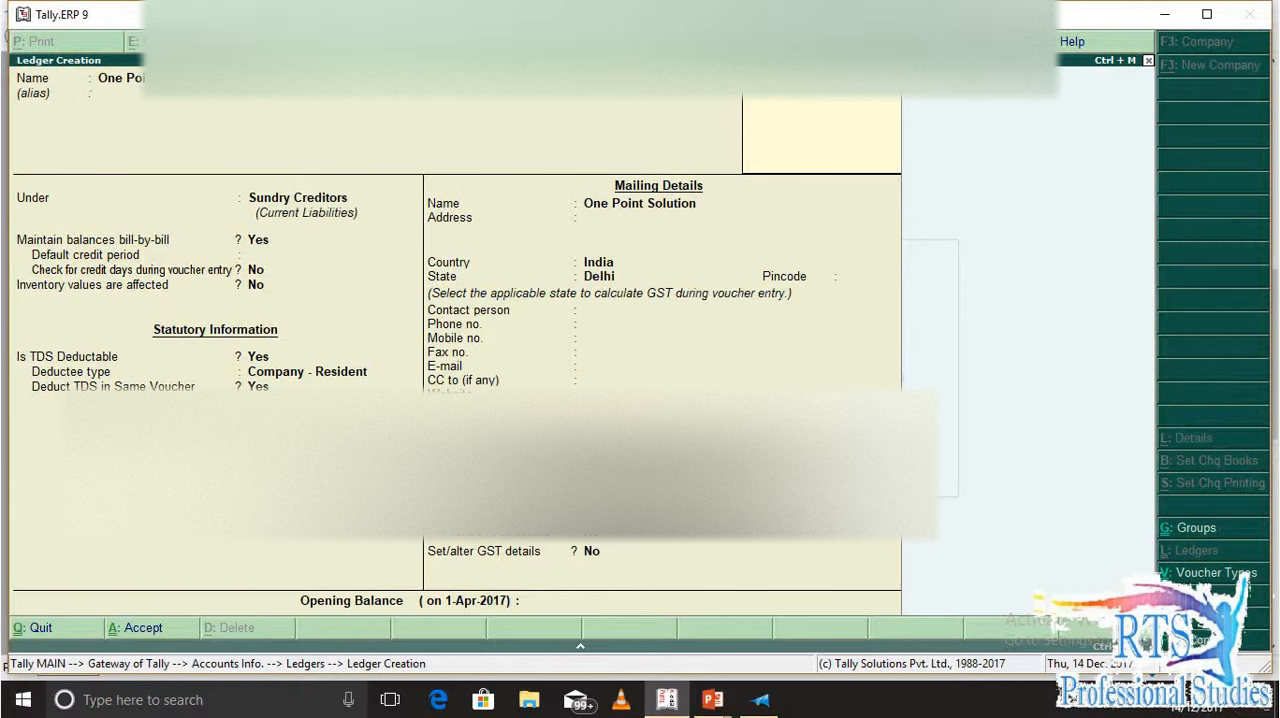
pyautogui.hotkey('alt', 'Tab')
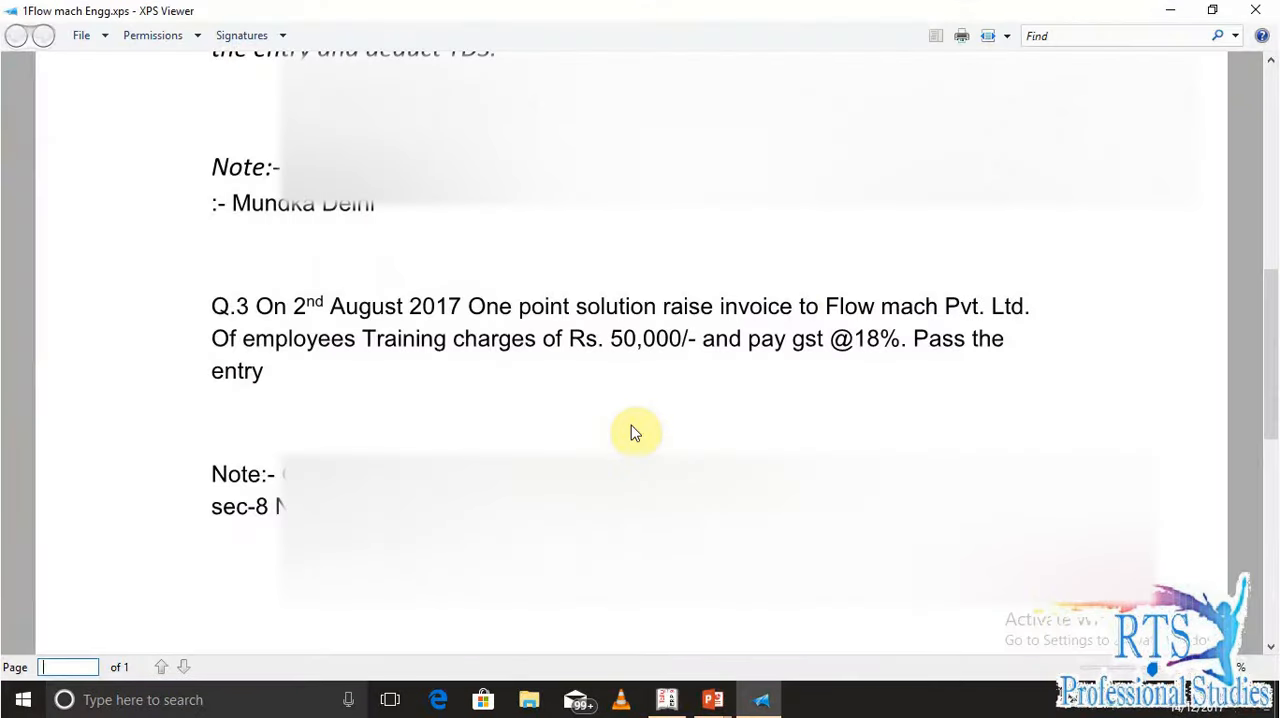
pyautogui.hotkey('alt', 'Tab')
pyautogui.write('05')
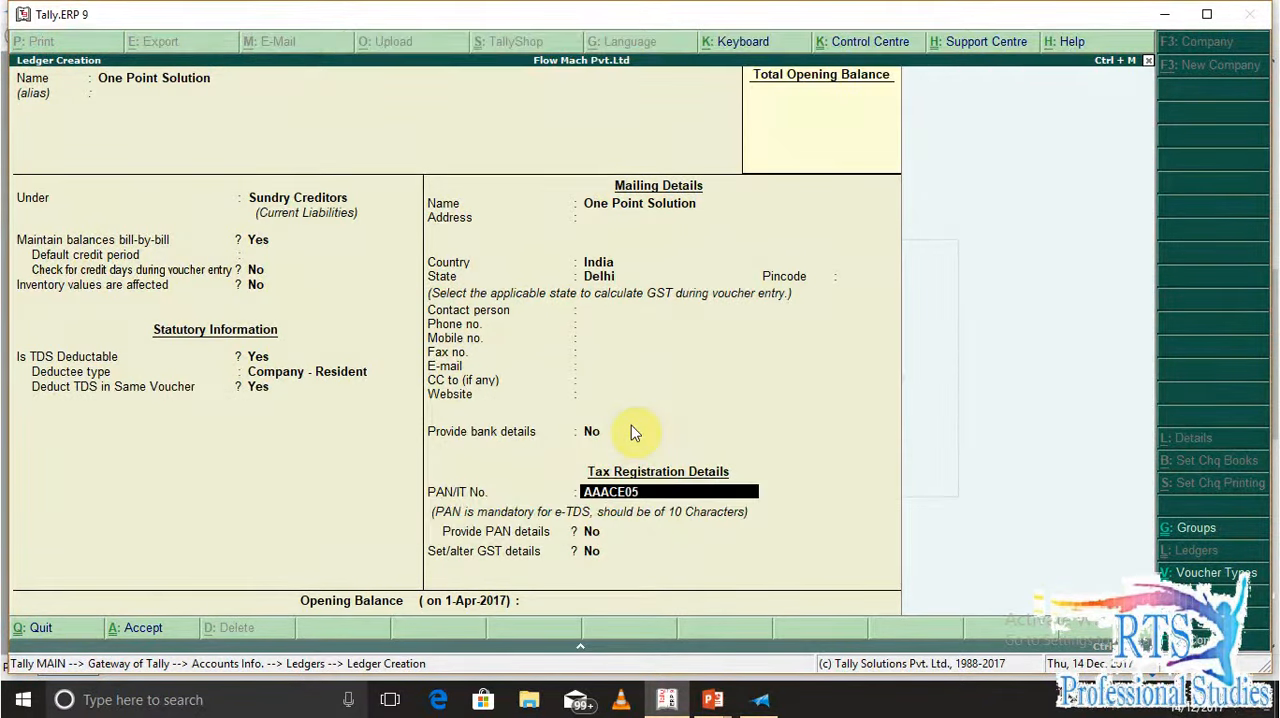
pyautogui.write('58')
pyautogui.hotkey('alt', 'Tab')
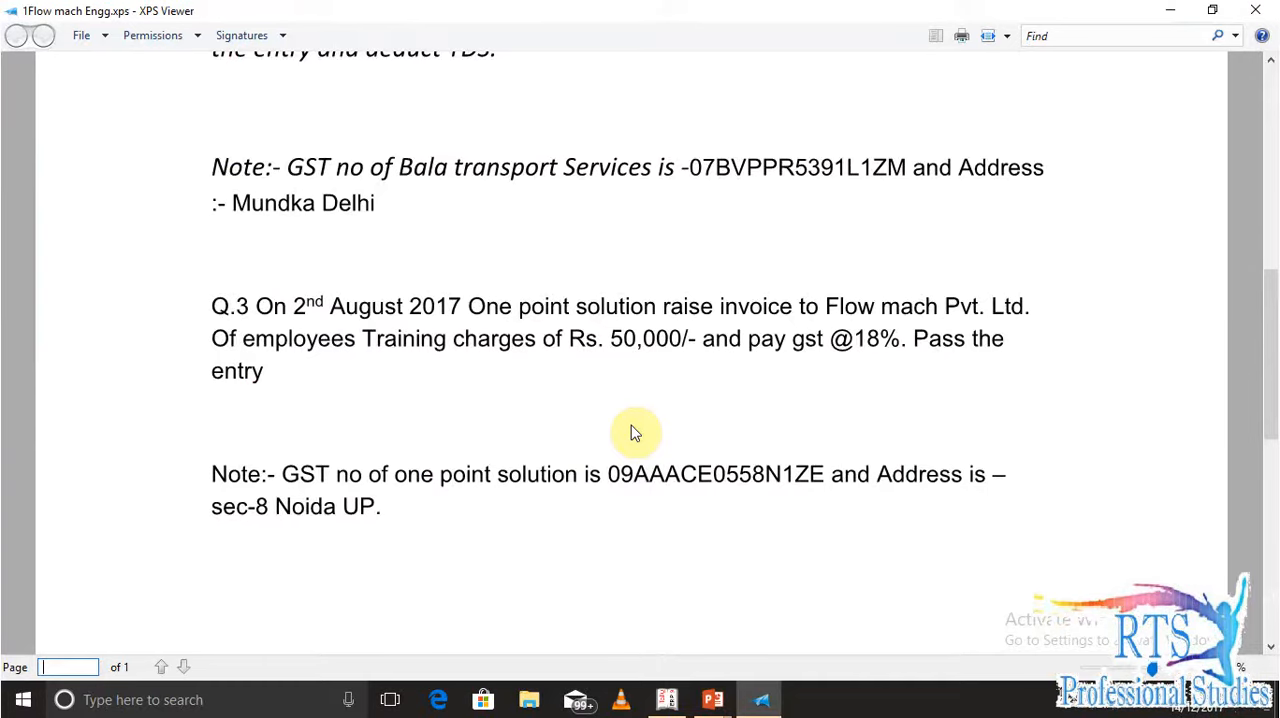
pyautogui.hotkey('alt', 'Tab')
pyautogui.write('N')
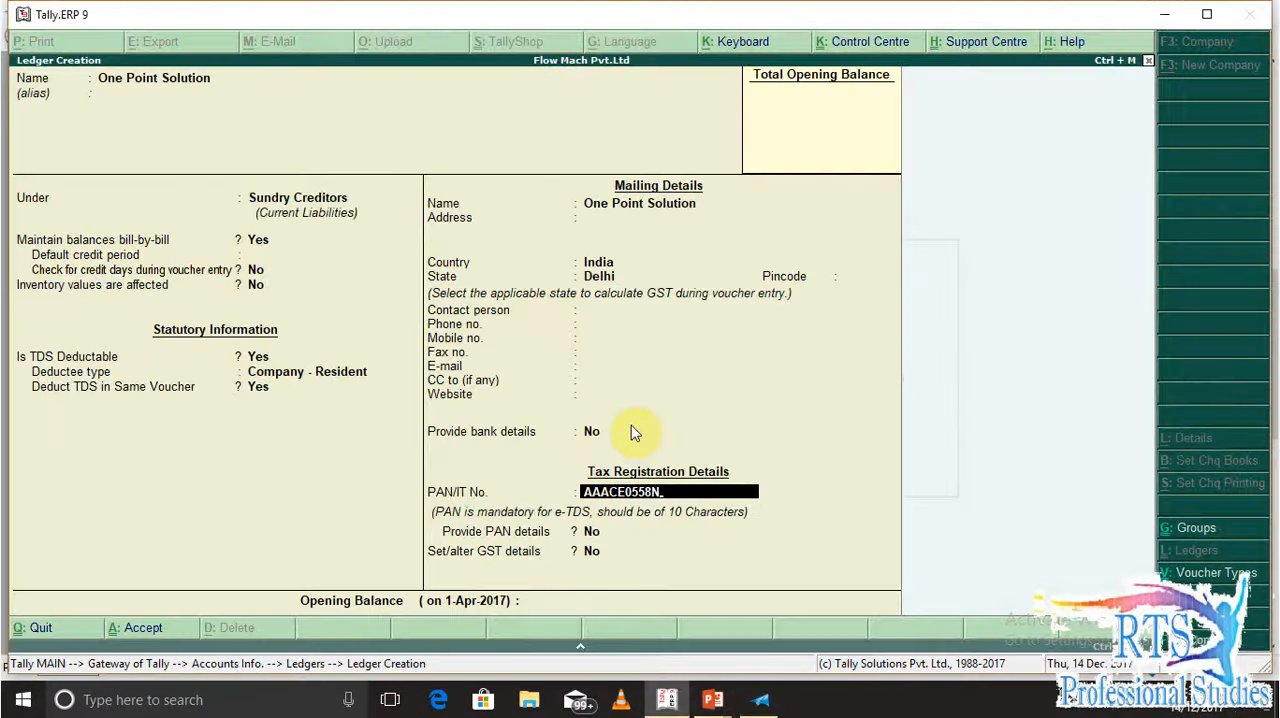
pyautogui.press('Return')
pyautogui.press('Return')
pyautogui.press('Return')
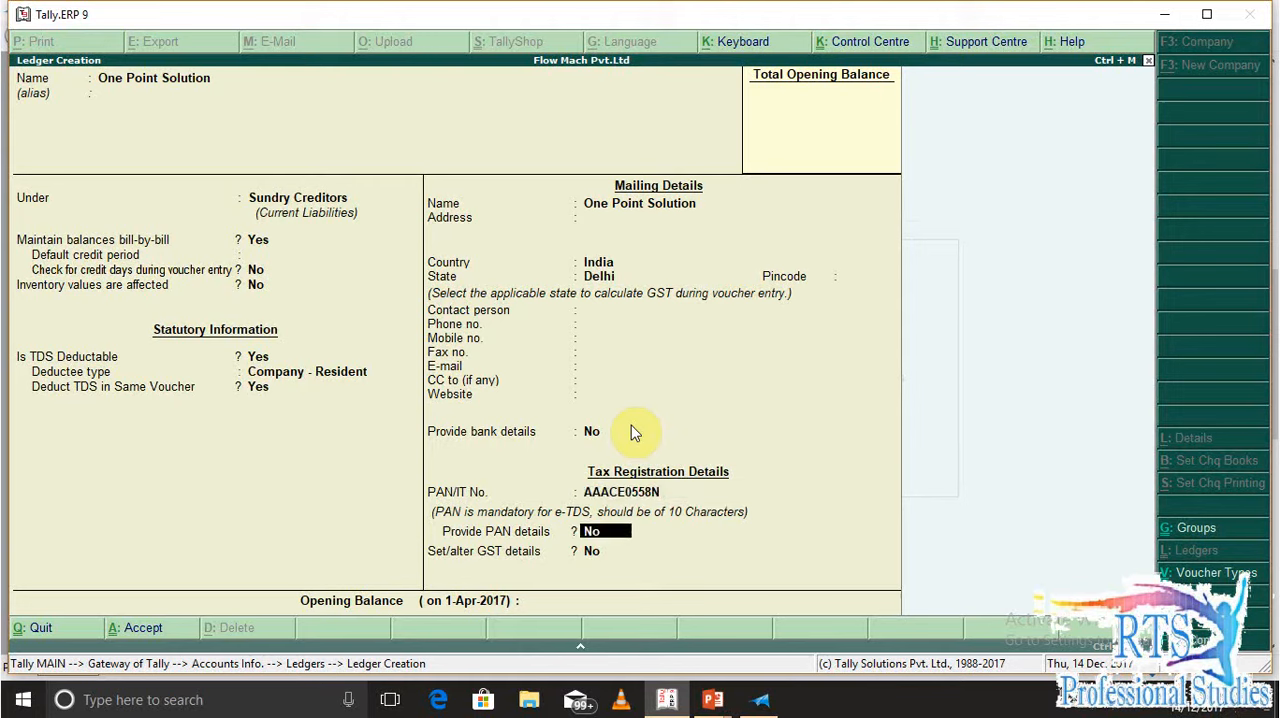
# Skip the additional PAN details, set Set/alter GST details to Yes and keep the Regular registration type
pyautogui.press('BackSpace')
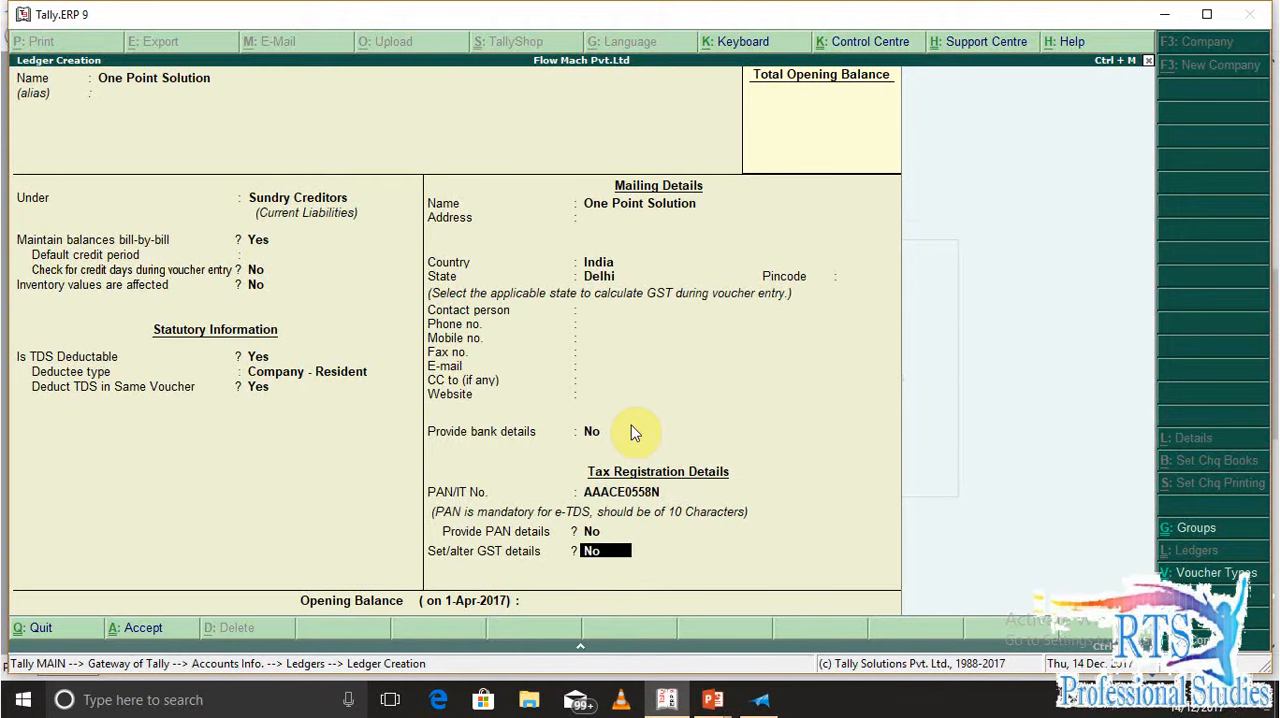
pyautogui.write('y')
pyautogui.press('Return')
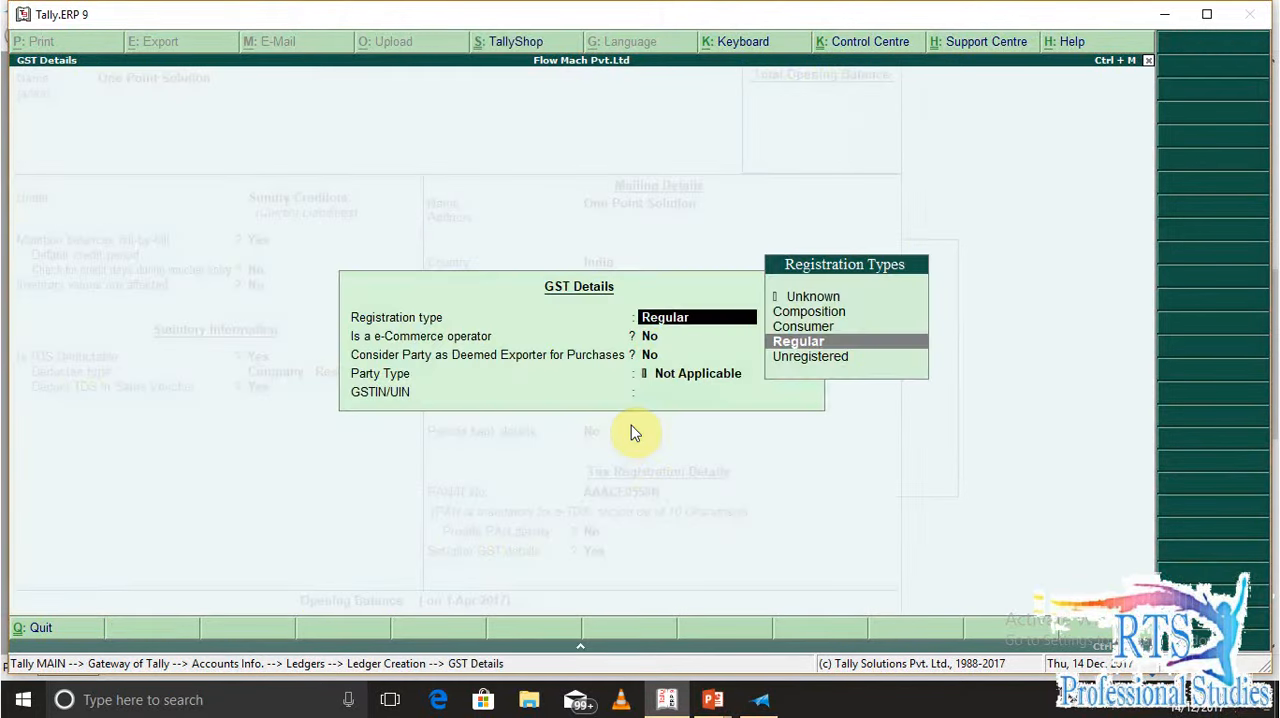
pyautogui.press('Return')
pyautogui.press('Return')
pyautogui.press('Return')
pyautogui.press('Return')
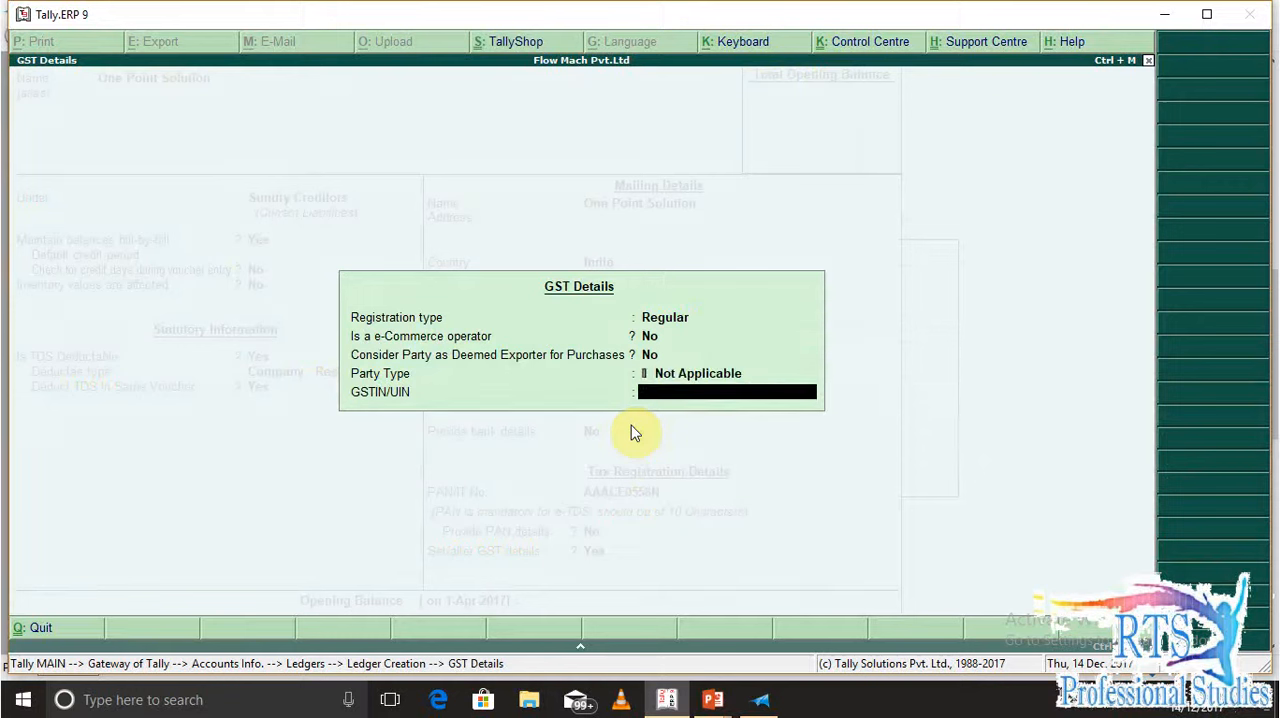
pyautogui.write('0')
pyautogui.press('Return')
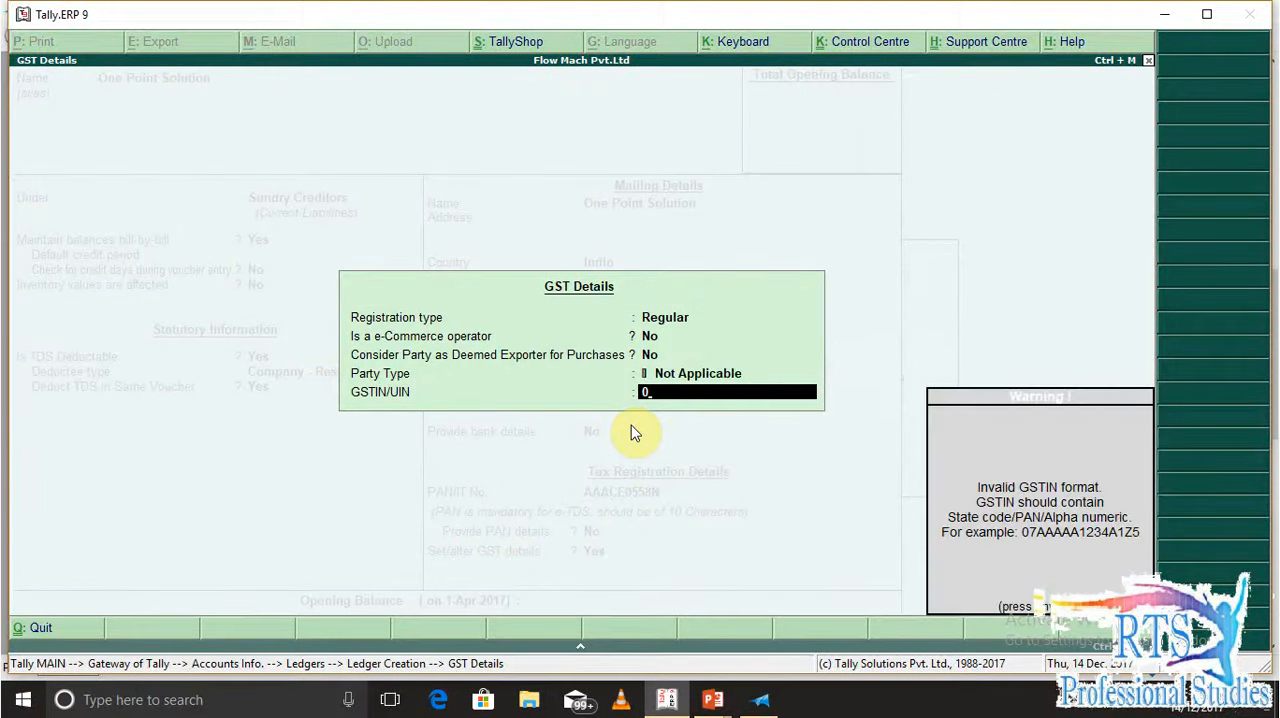
pyautogui.hotkey('alt', 'Tab')
pyautogui.hotkey('alt', 'Tab')
pyautogui.press('Return')
pyautogui.press('BackSpace')
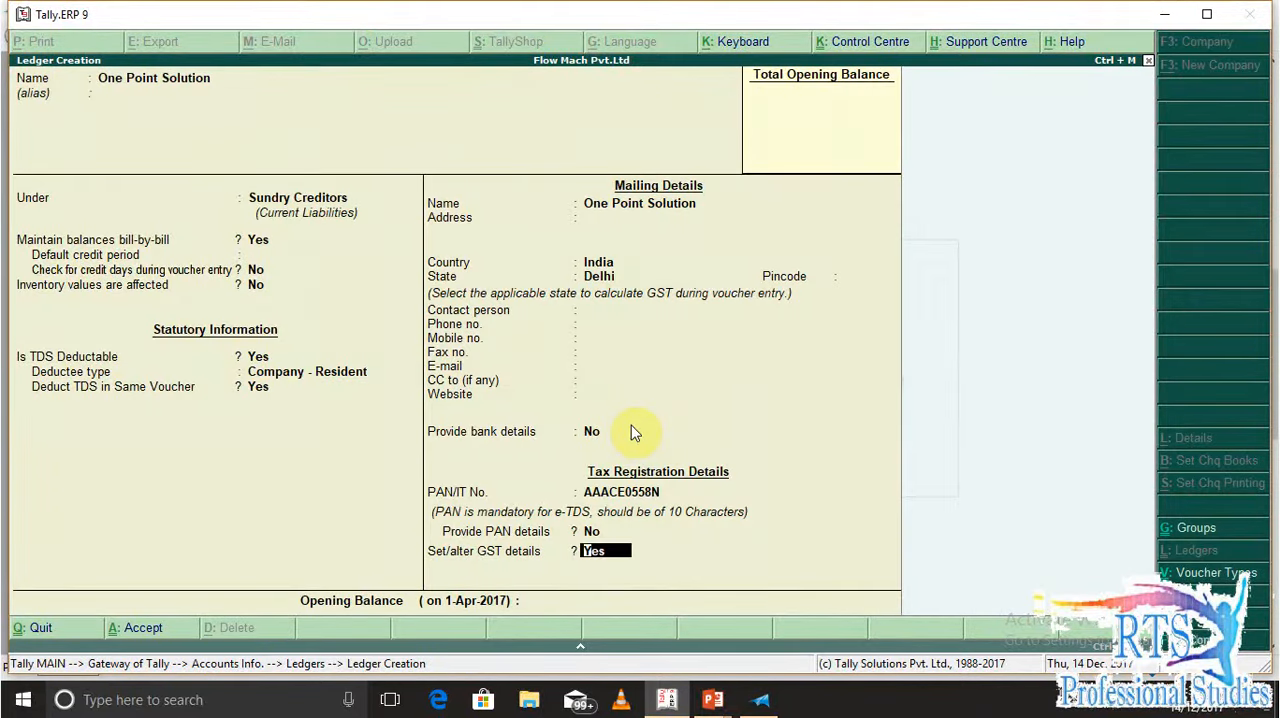
# Keep the e-commerce operator and deemed exporter options at No and the party type at Not Applicable
pyautogui.press('Return')
pyautogui.press('Return')
pyautogui.press('Return')
pyautogui.press('Return')
pyautogui.press('Return')
# Enter the supplier's GSTIN/UIN, checking it against the note under Q.3 in XPS Viewer
pyautogui.write('09')
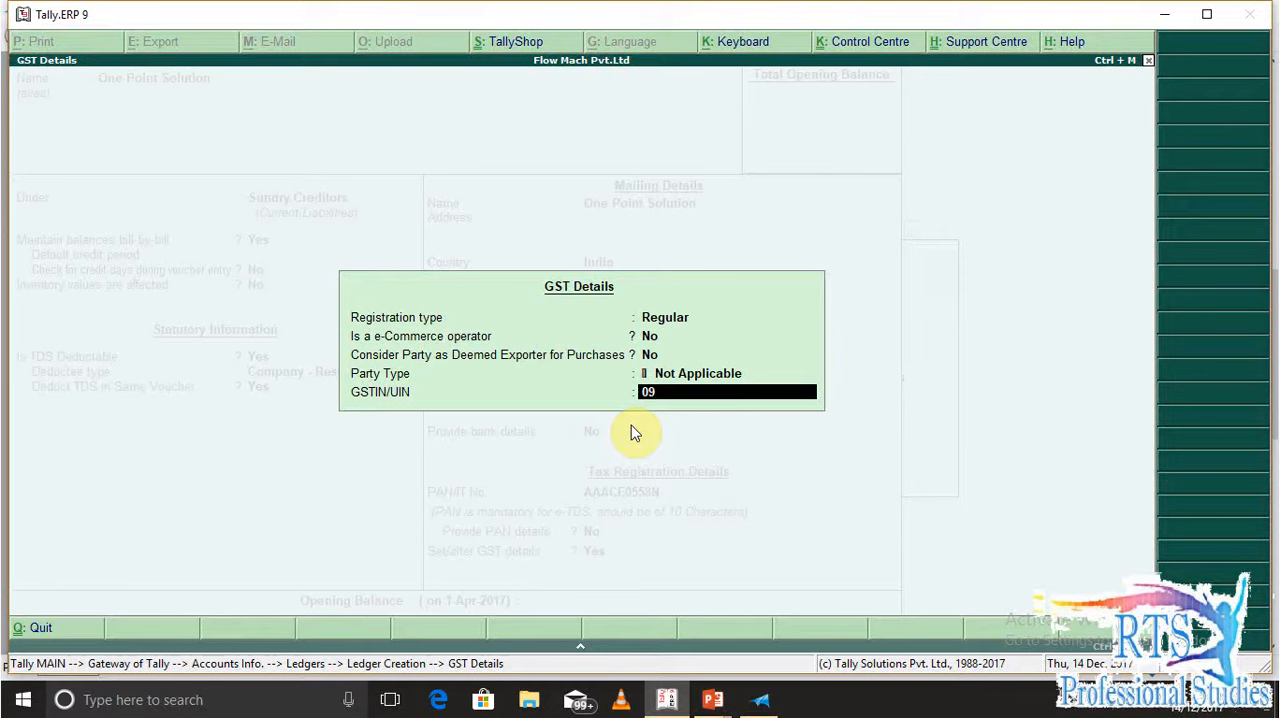
pyautogui.write('AAA')
pyautogui.hotkey('alt', 'Tab')
pyautogui.hotkey('alt', 'Tab')
pyautogui.write('CE')
pyautogui.hotkey('alt', 'Tab')
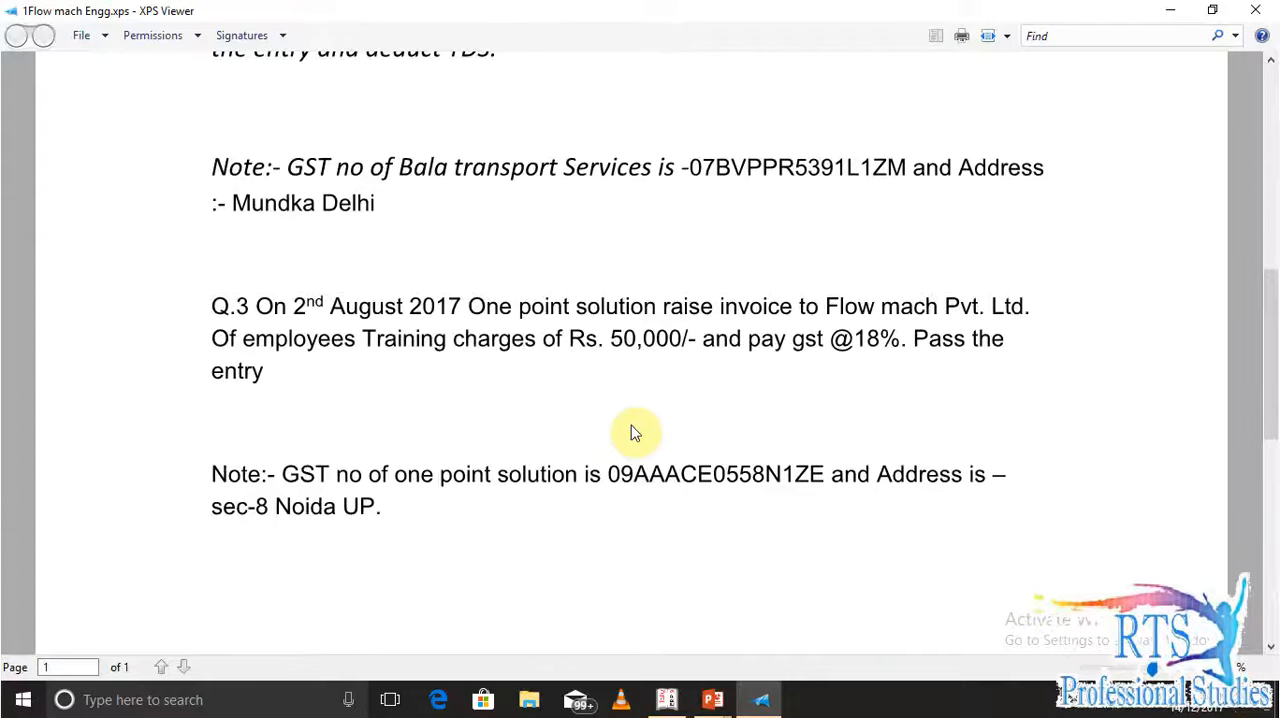
pyautogui.hotkey('alt', 'Tab')
pyautogui.write('055')
pyautogui.hotkey('alt', 'Tab')
pyautogui.hotkey('alt', 'Tab')
pyautogui.write('8')
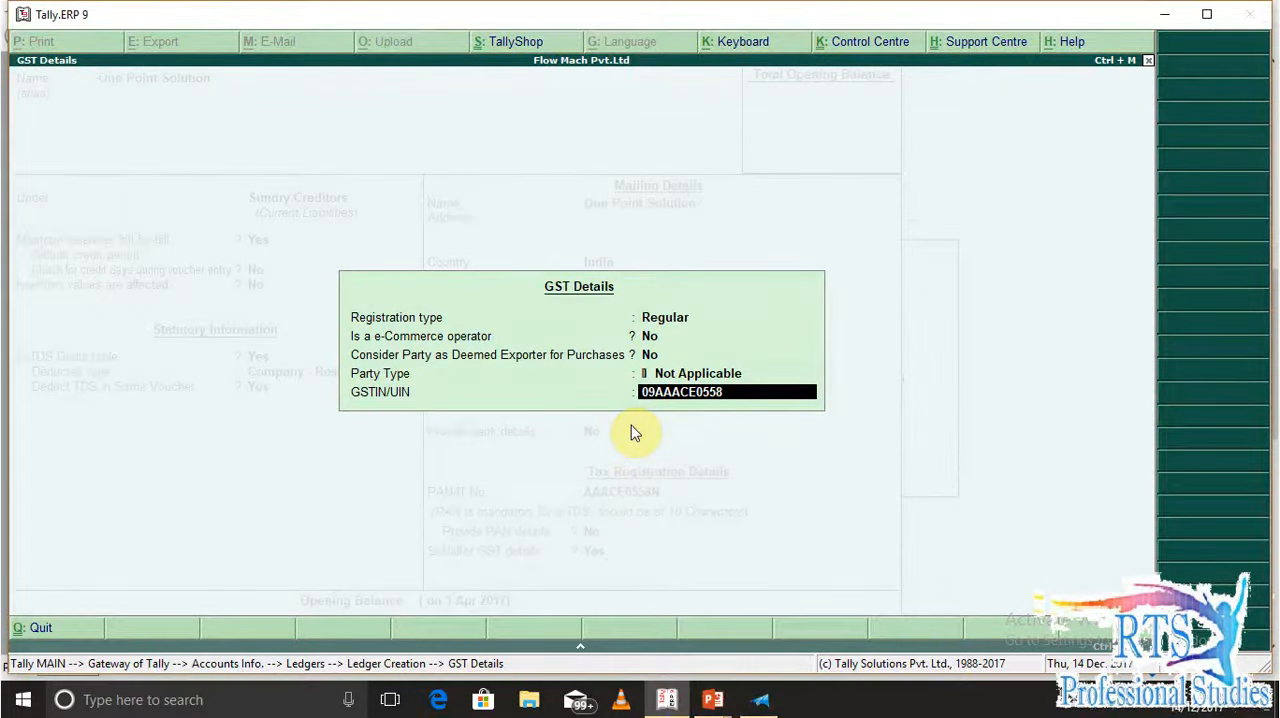
pyautogui.write('N')
pyautogui.hotkey('alt', 'Tab')
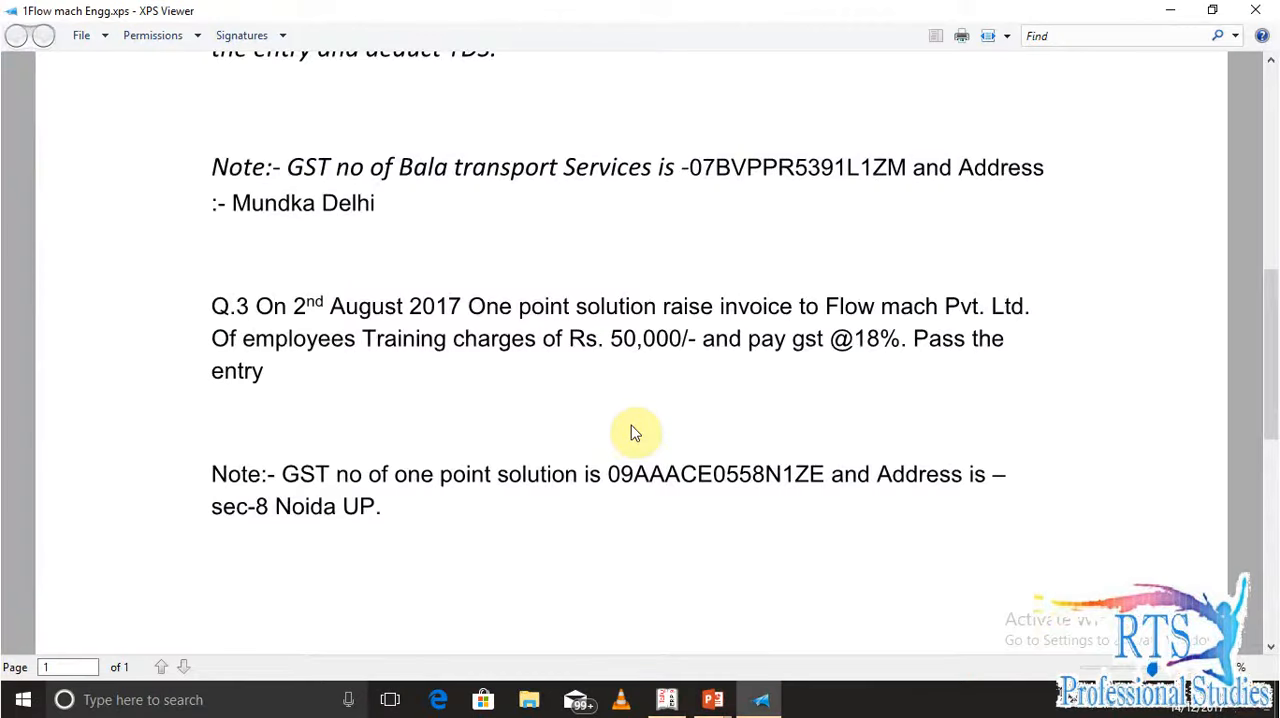
pyautogui.hotkey('alt', 'Tab')
pyautogui.write('1ZE')
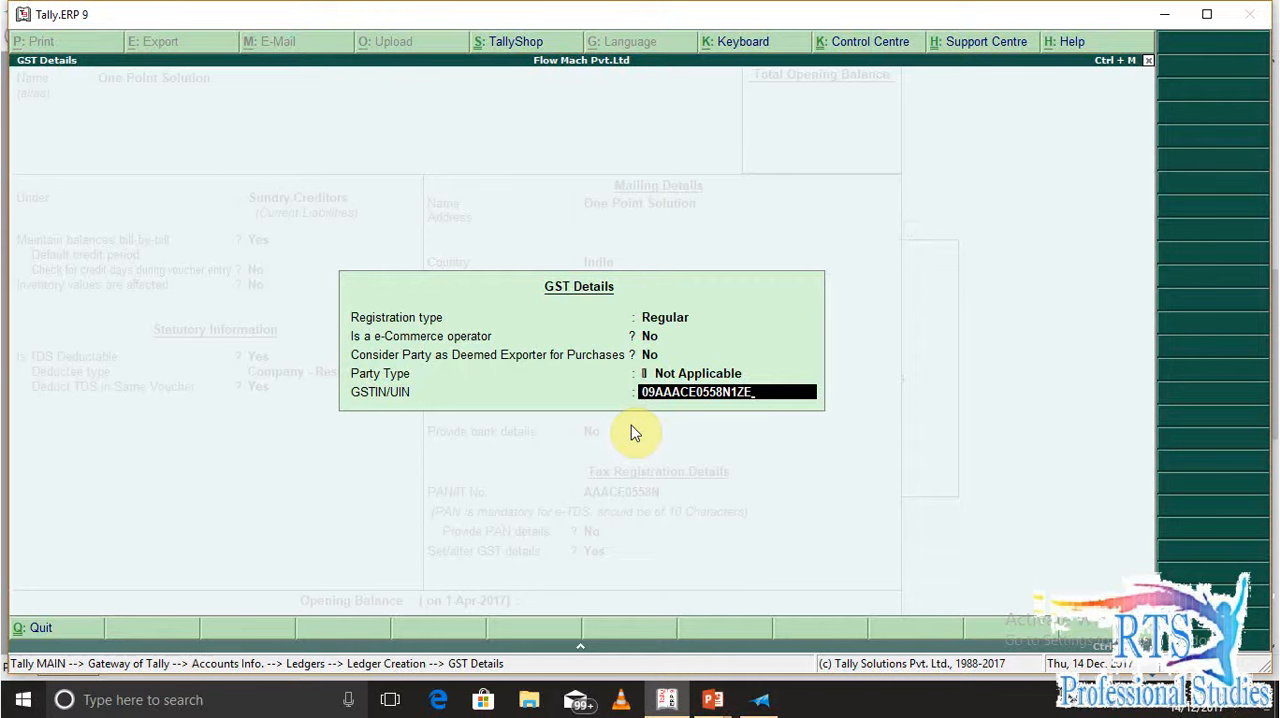
pyautogui.press('Return')
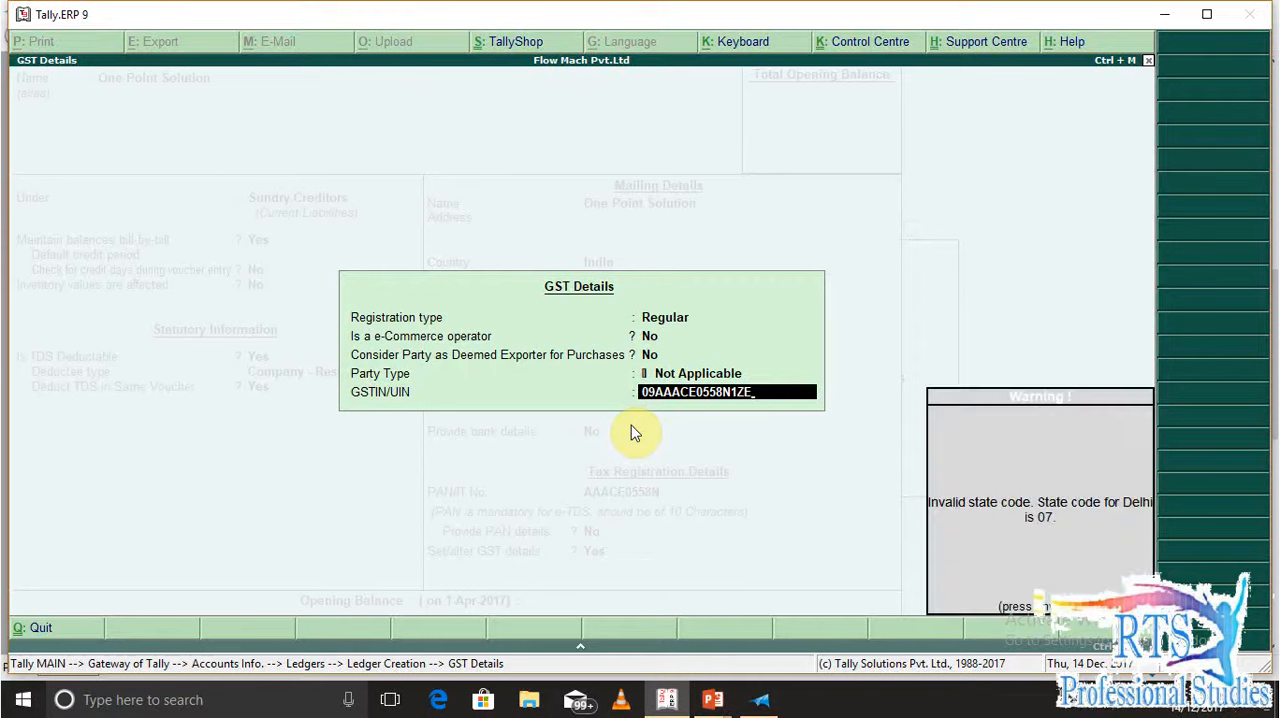
pyautogui.press('Return')
# Go back to the mailing details and enter the supplier's address after checking the Q.3 note in XPS Viewer
pyautogui.press('BackSpace')
pyautogui.press('BackSpace')
pyautogui.press('BackSpace')
pyautogui.press('BackSpace')
pyautogui.press('BackSpace')
pyautogui.press('BackSpace')
pyautogui.press('BackSpace')
pyautogui.press('BackSpace')
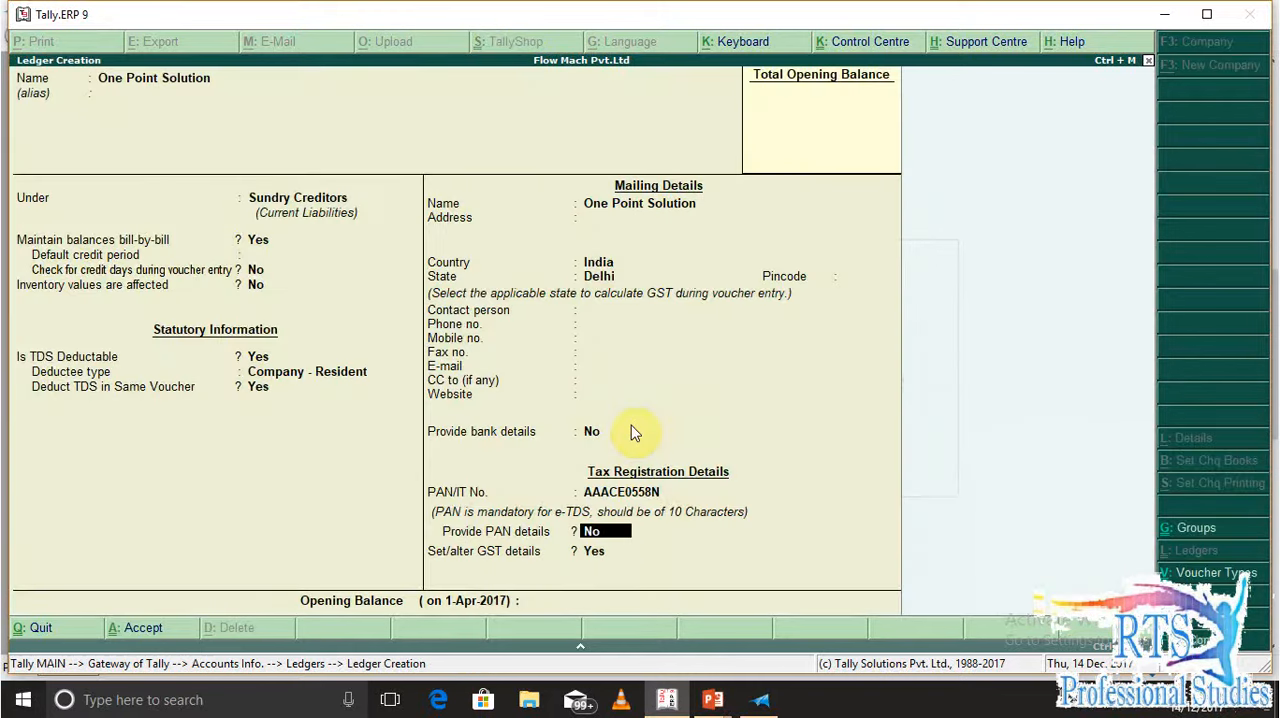
pyautogui.press('BackSpace')
pyautogui.press('BackSpace')
pyautogui.press('BackSpace')
pyautogui.press('BackSpace')
pyautogui.press('BackSpace')
pyautogui.press('BackSpace')
pyautogui.press('BackSpace')
pyautogui.press('BackSpace')
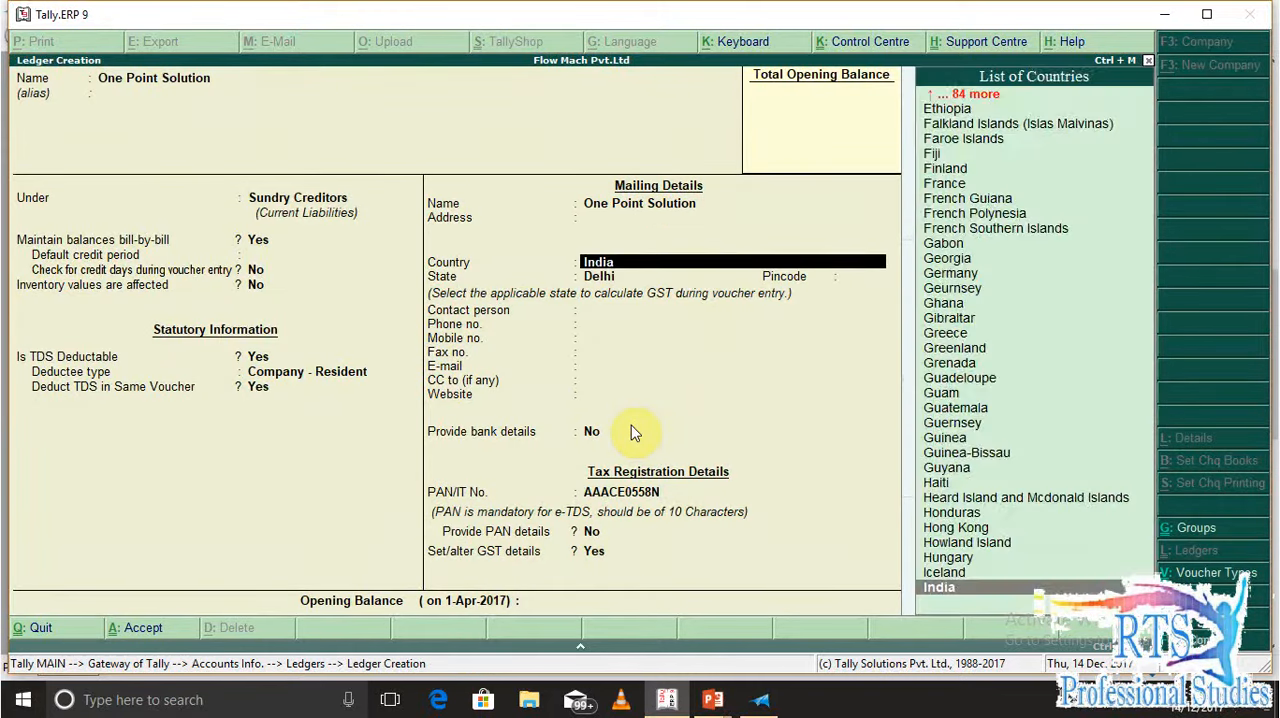
pyautogui.hotkey('alt', 'Tab')
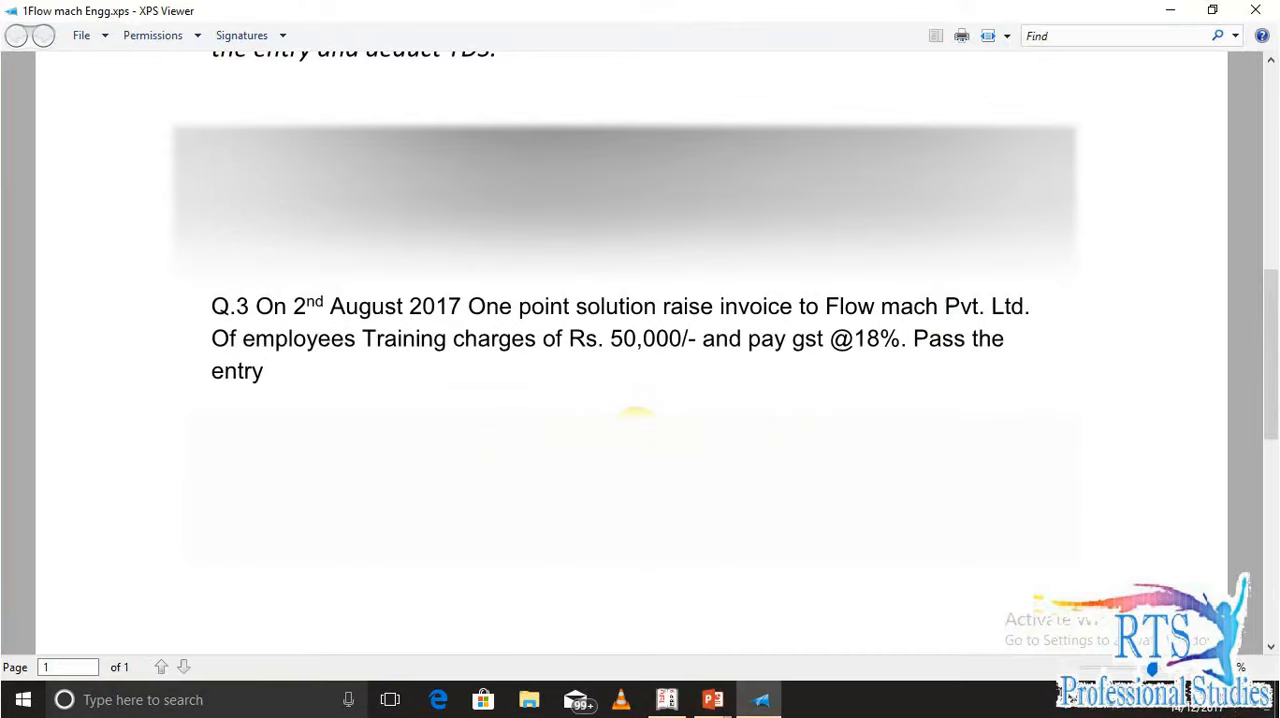
pyautogui.hotkey('alt', 'Tab')
pyautogui.write('SEC')
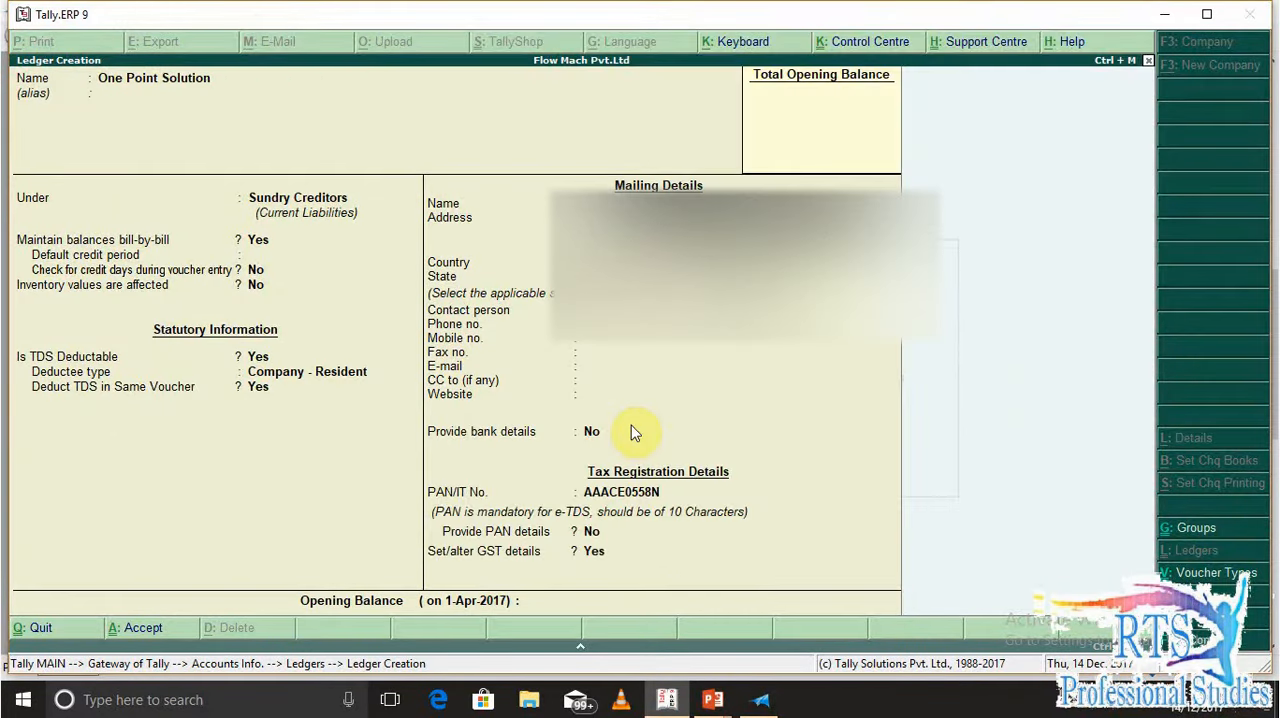
pyautogui.press('Return')
# Set the supplier's state to Uttar Pradesh
pyautogui.press('Return')
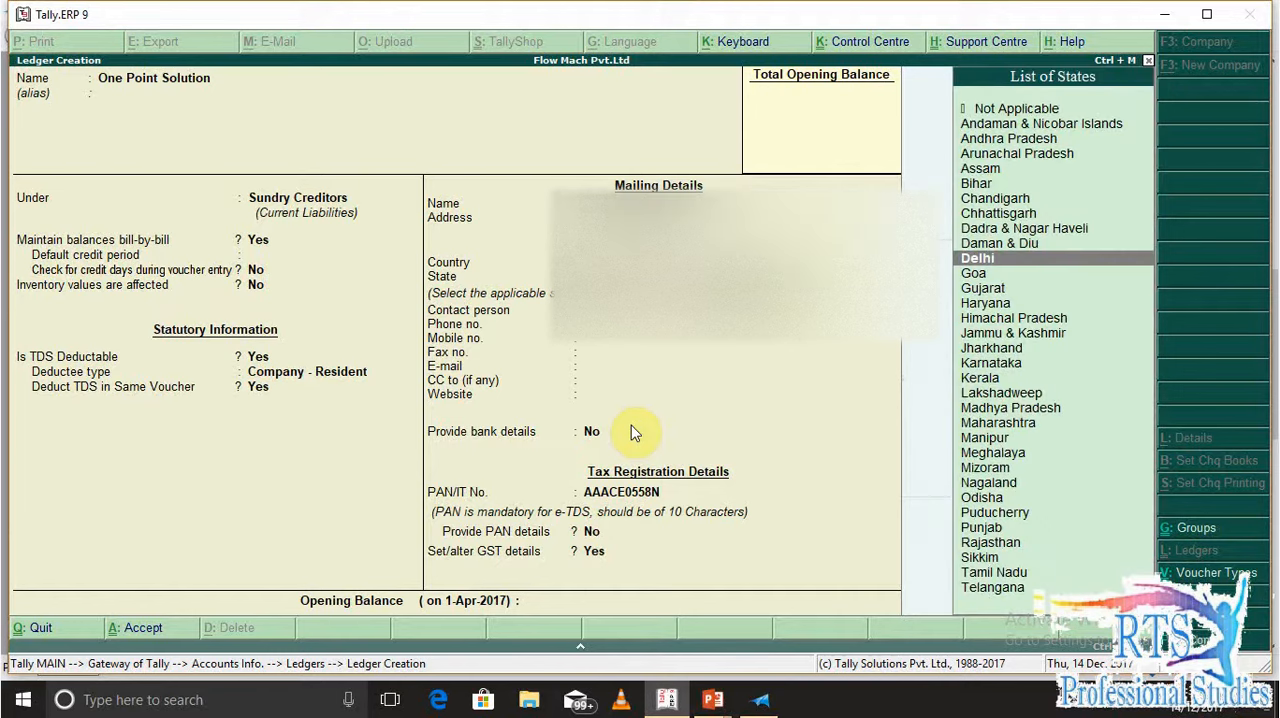
pyautogui.write('d')
pyautogui.press('Return')
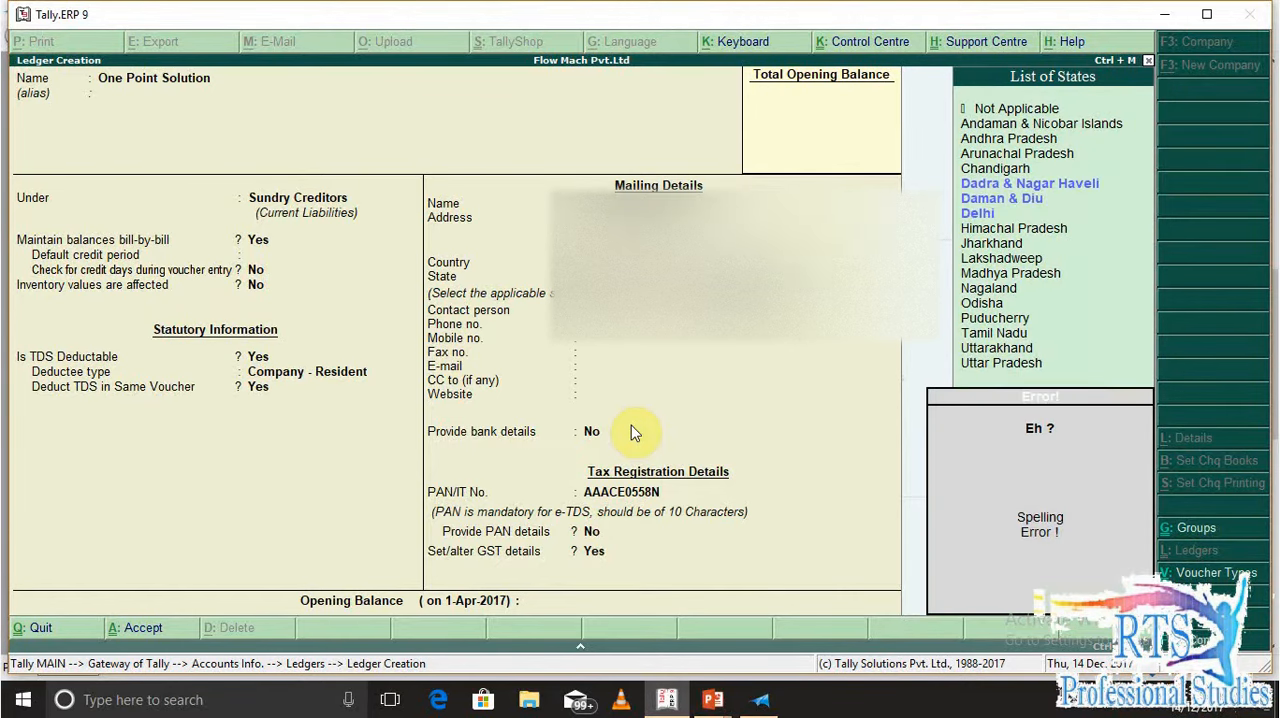
pyautogui.press('BackSpace')
pyautogui.write('ut')
pyautogui.press('Down')
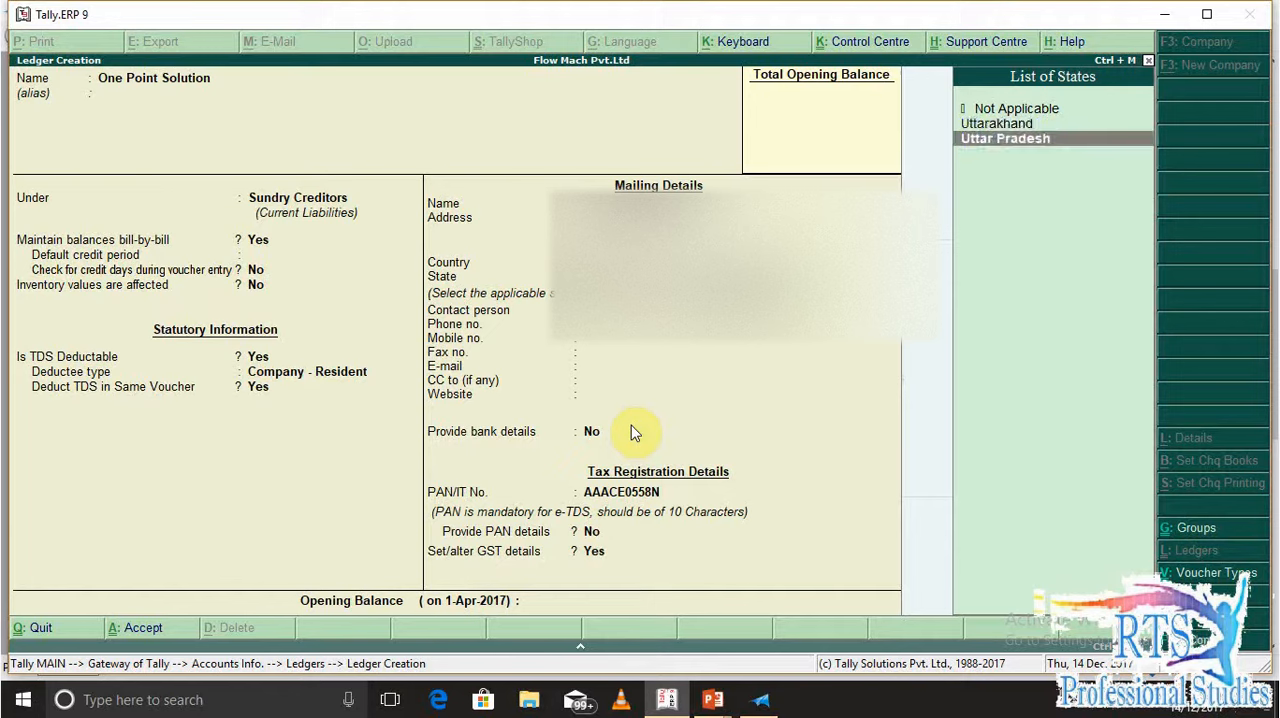
pyautogui.press('Return')
pyautogui.press('Return')
pyautogui.press('Return')
pyautogui.press('Return')
pyautogui.press('Return')
pyautogui.press('Return')
pyautogui.press('Return')
pyautogui.press('Return')
pyautogui.press('Return')
pyautogui.press('Return')
pyautogui.press('Return')
pyautogui.press('Return')
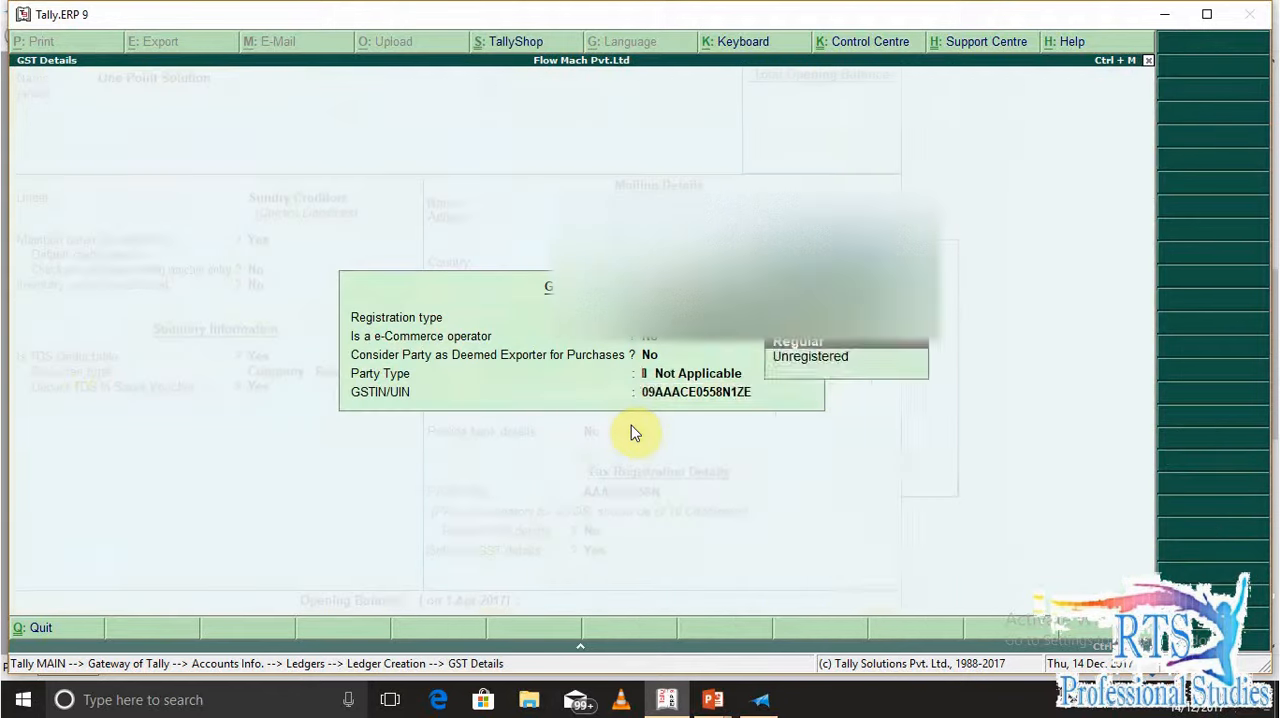
# Keep the remaining tax registration and GST details, save the One Point Solution ledger and return to the Gateway of Tally
pyautogui.press('Return')
pyautogui.press('Return')
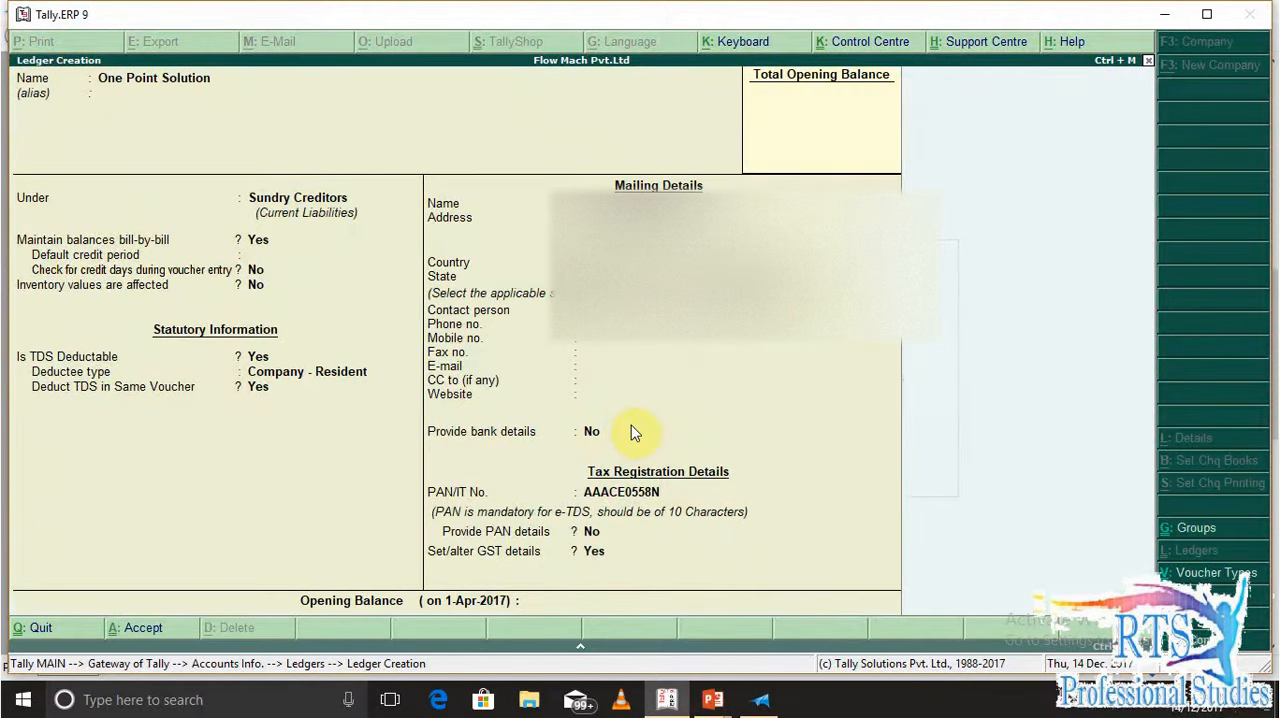
pyautogui.hotkey('ctrl', 'a')
pyautogui.press('Escape')
pyautogui.press('Return')
pyautogui.press('Escape')
pyautogui.press('Escape')
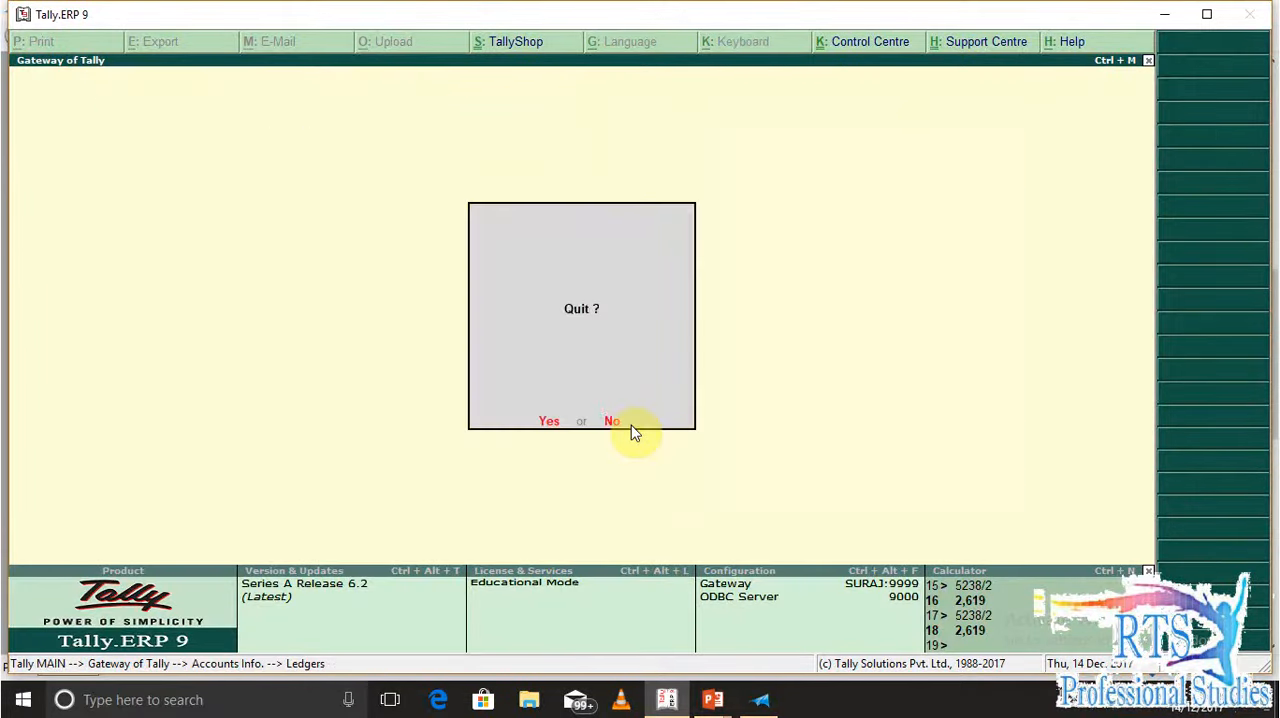
pyautogui.press('n')
# Start a new journal voucher with reference number 124 and reference date 2-Aug-2017
pyautogui.press('v')
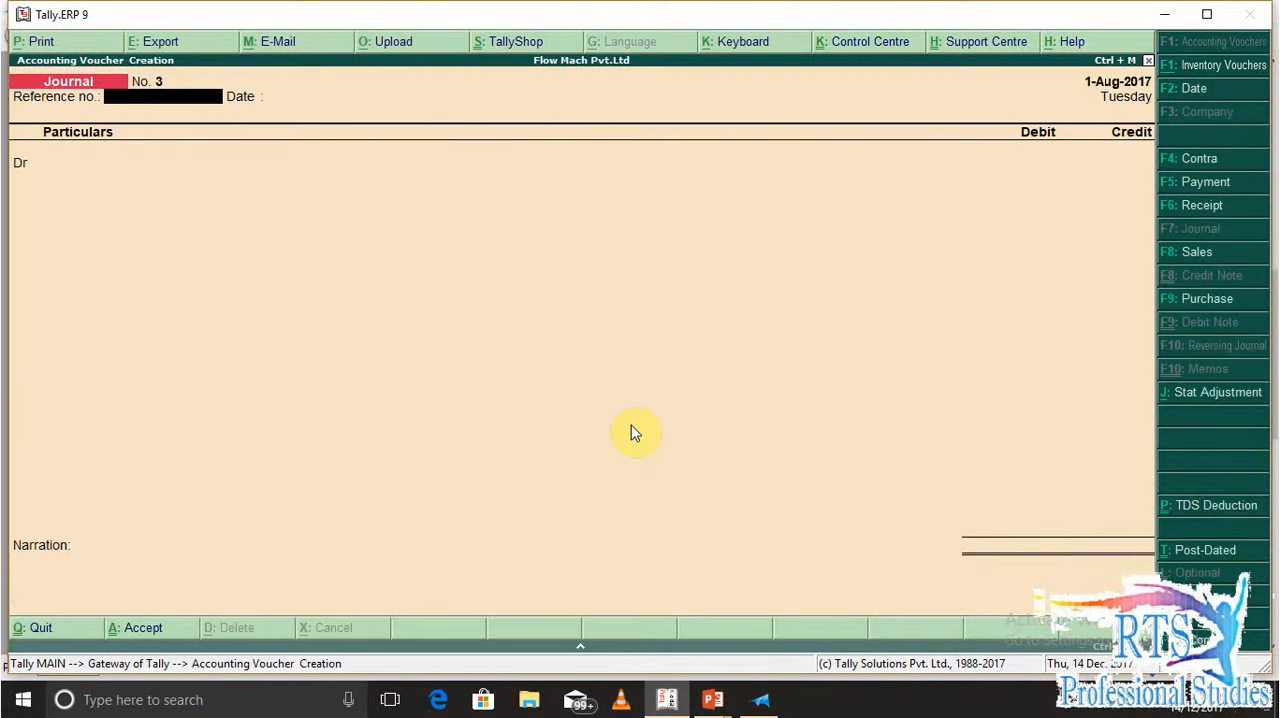
pyautogui.write('124')
pyautogui.press('Return')
pyautogui.write('2-8')
pyautogui.press('Return')
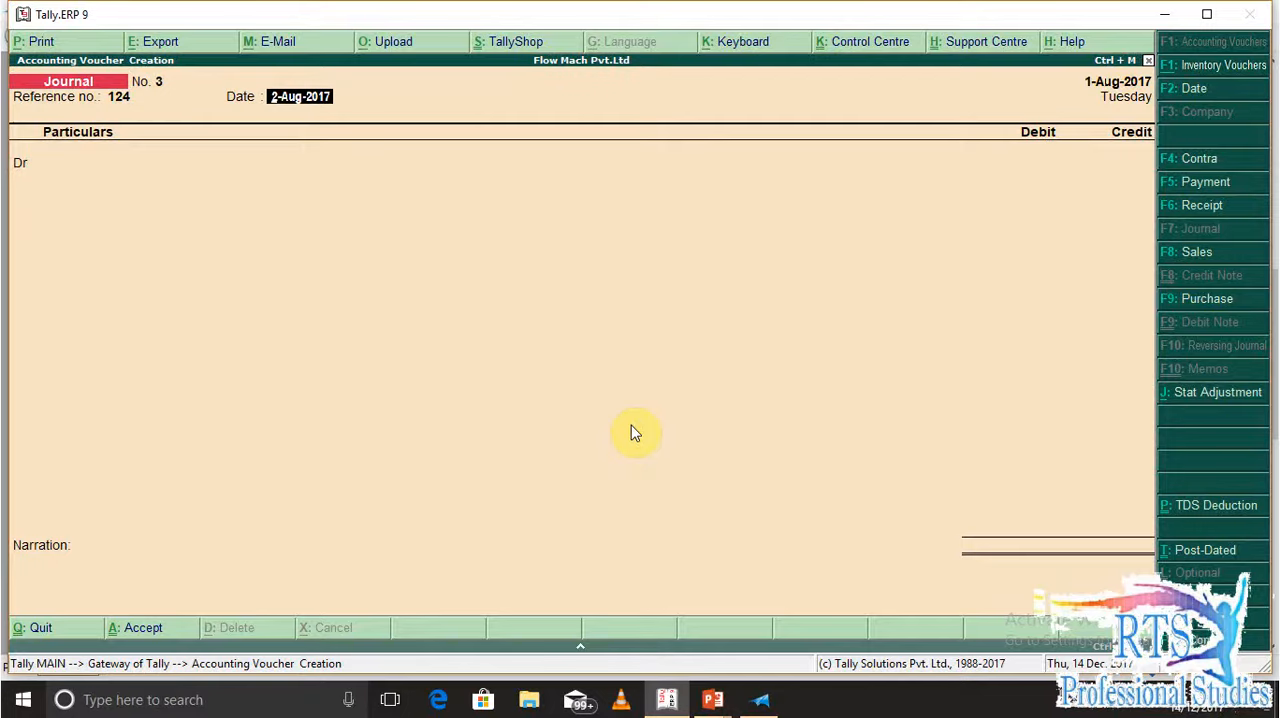
# Set the journal's voucher date to 2-Aug-2017
pyautogui.press('F2')
pyautogui.press('BackSpace')
pyautogui.write('2-8')
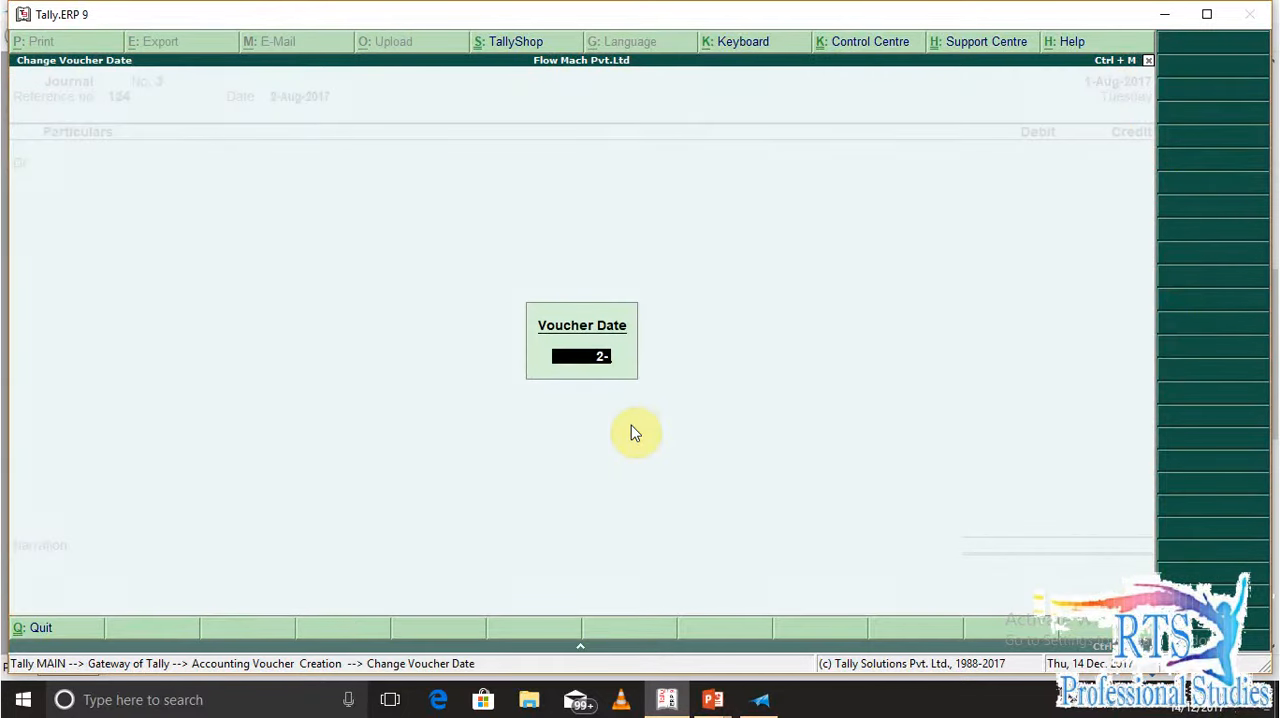
pyautogui.press('Return')
pyautogui.press('Return')
pyautogui.press('Return')
pyautogui.press('Return')
# Choose Training Charges as the ledger on the first debit line
pyautogui.press('BackSpace')
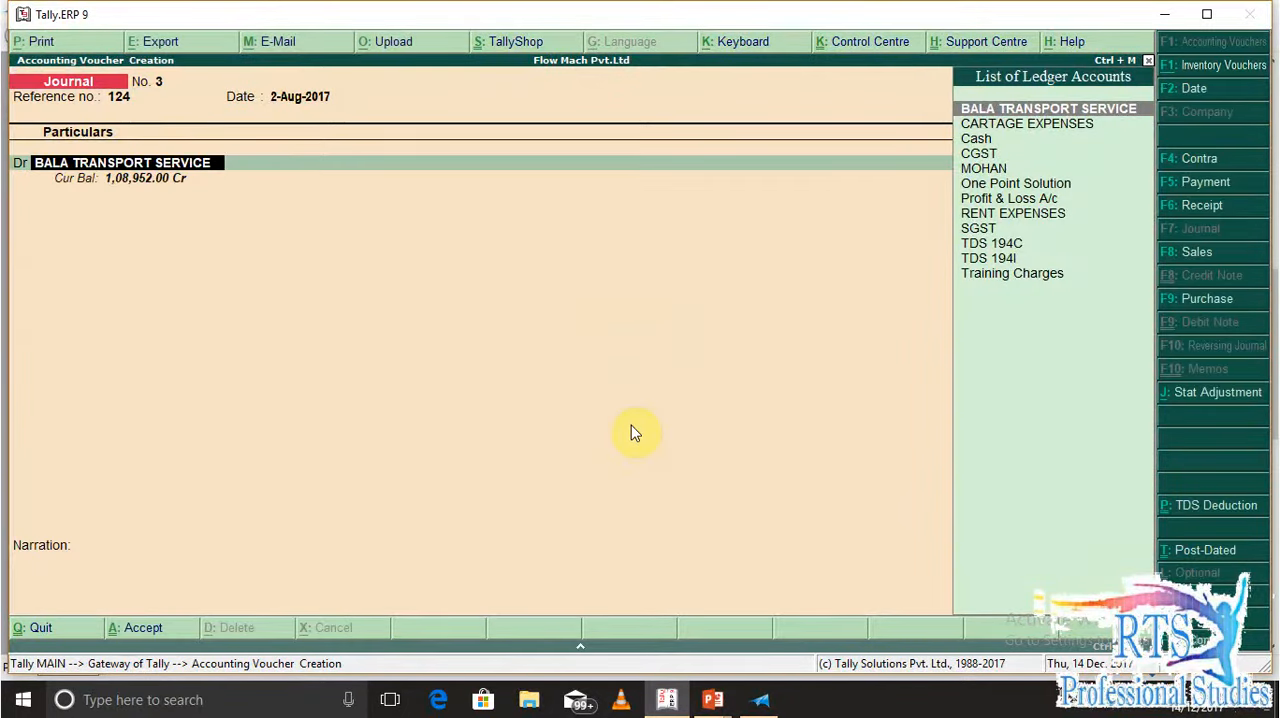
pyautogui.write('TR')
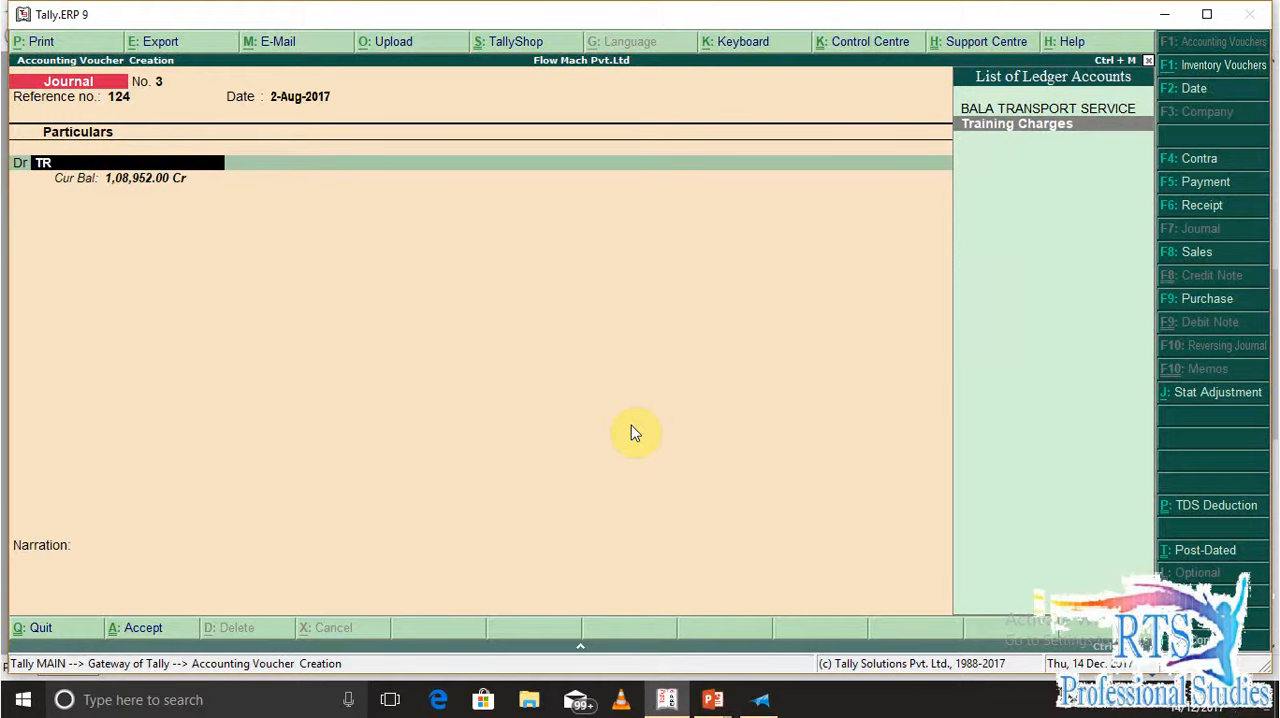
pyautogui.press('Return')
pyautogui.write('TA')
pyautogui.press('Return')
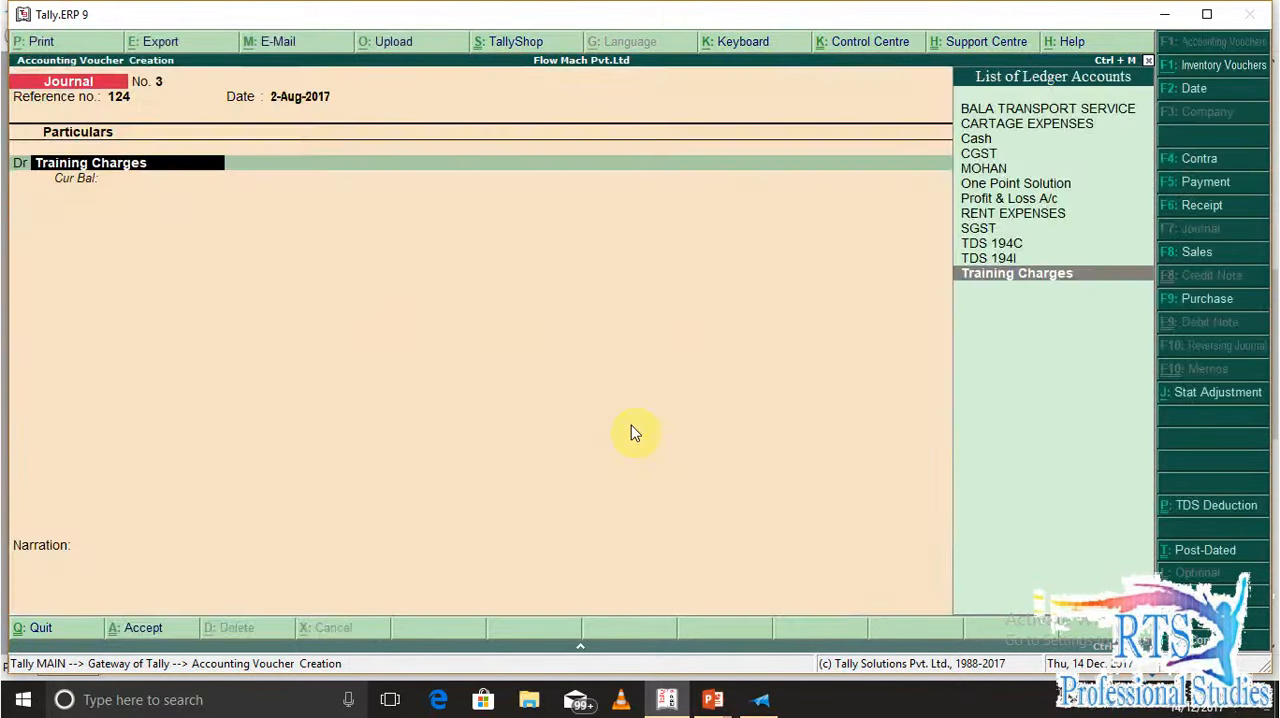
# Classify the Training Charges line as Interstate Purchase Taxable and enter a debit amount of 50,000
pyautogui.press('Return')
pyautogui.write('IT')
pyautogui.press('BackSpace')
pyautogui.press('BackSpace')
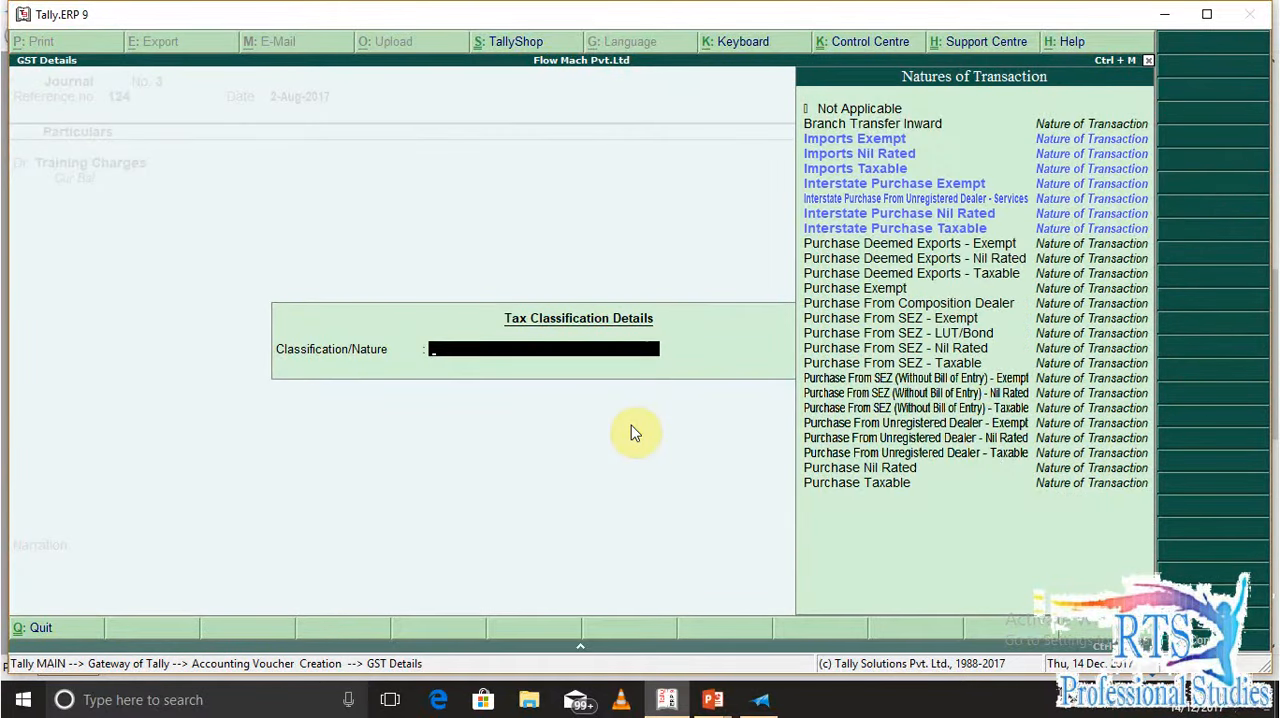
pyautogui.write('INTER')
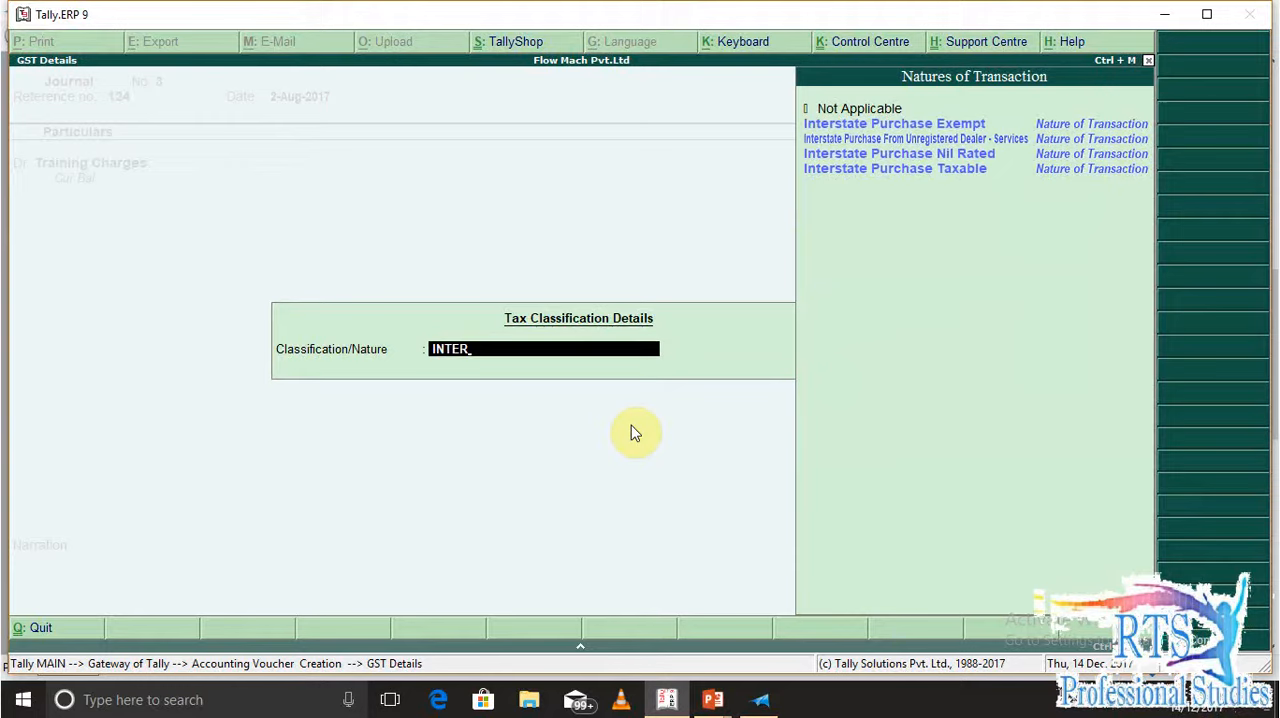
pyautogui.press('Down')
pyautogui.press('Down')
pyautogui.press('Down')
pyautogui.press('Return')
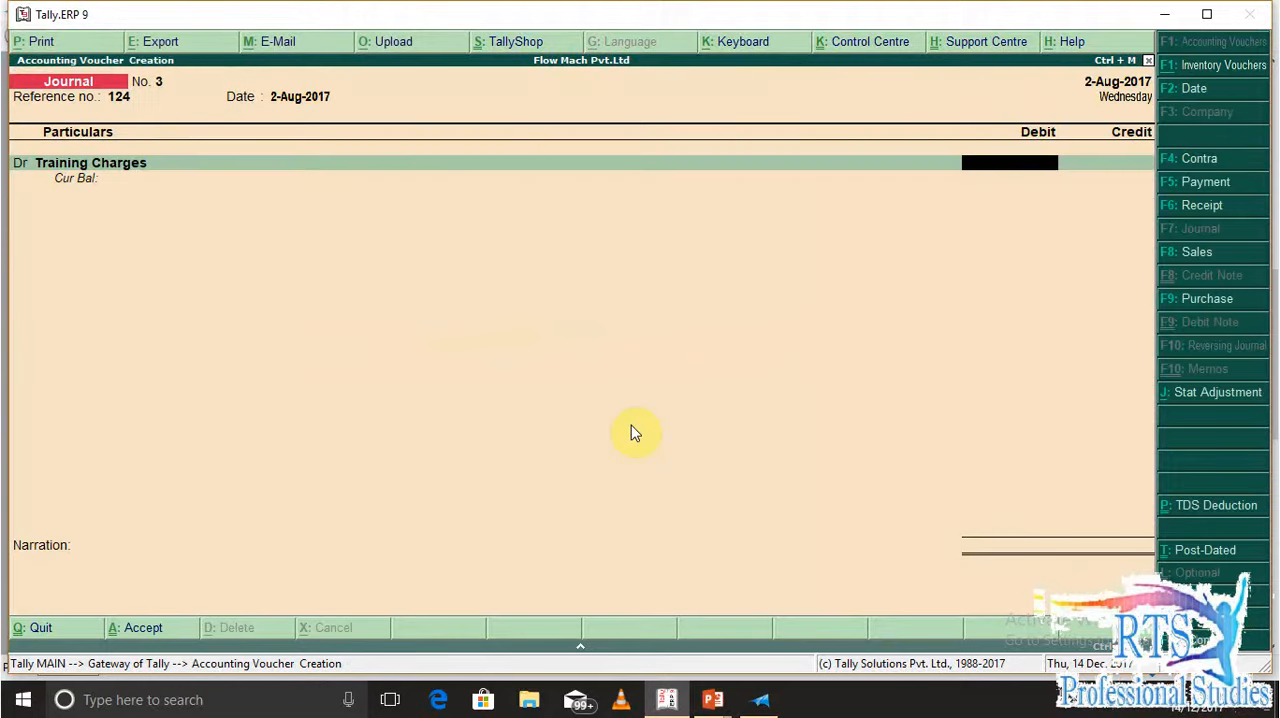
pyautogui.write('50,000')
pyautogui.press('Return')
# Add a second debit line and try CGST as its ledger
pyautogui.write('d')
pyautogui.press('Return')
pyautogui.write('G')
pyautogui.press('Return')
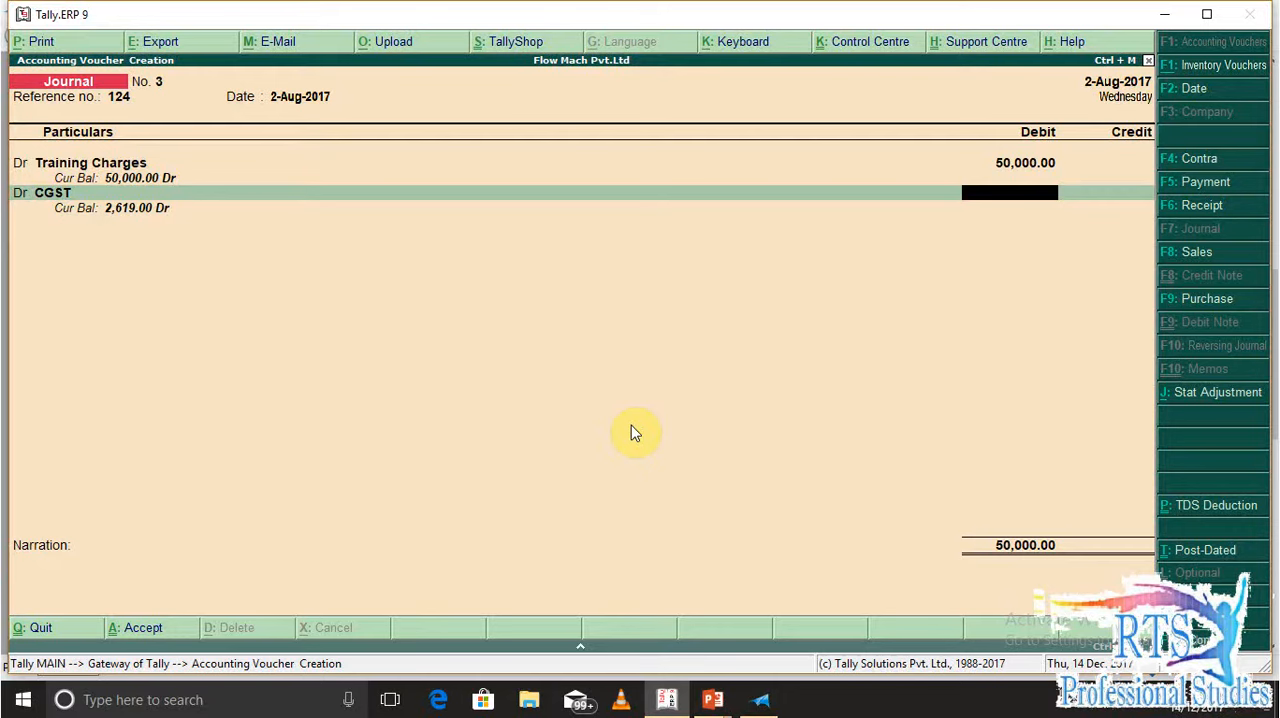
# Calculate 18% of 50000 in the built-in calculator and return to the voucher
pyautogui.hotkey('ctrl', 'n')
pyautogui.write('50000')
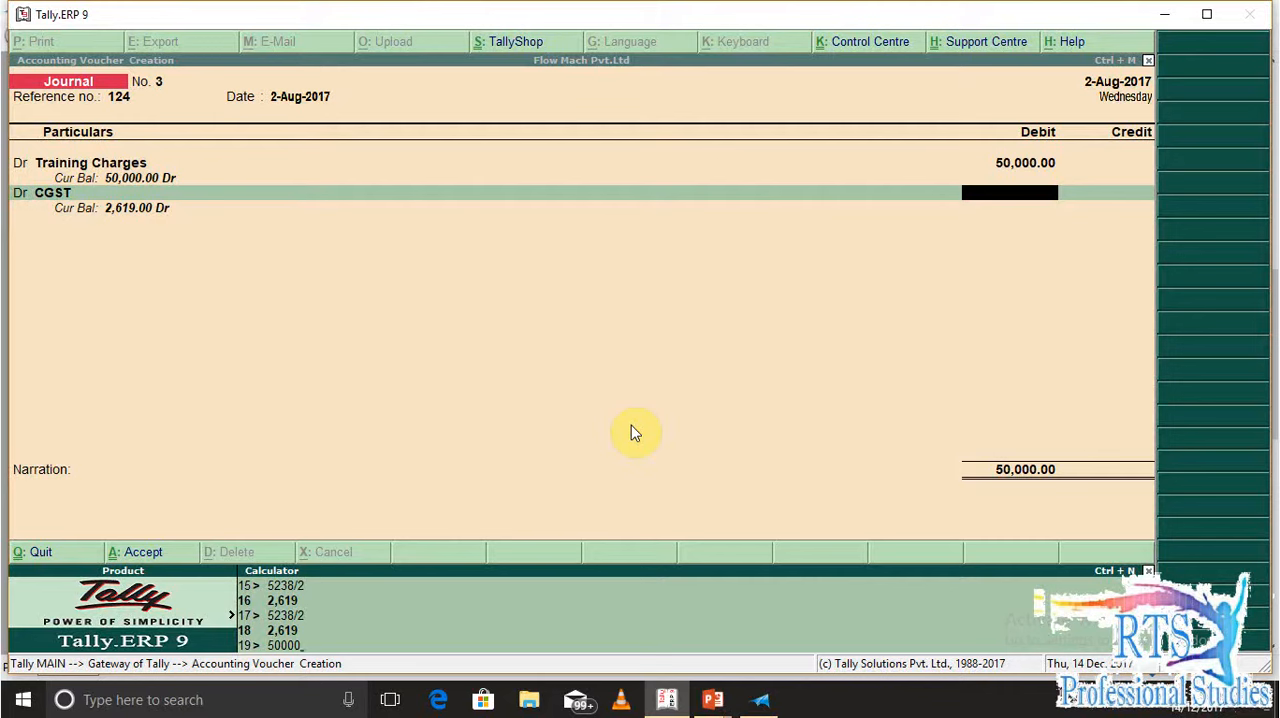
pyautogui.write('*18%')
pyautogui.press('Return')
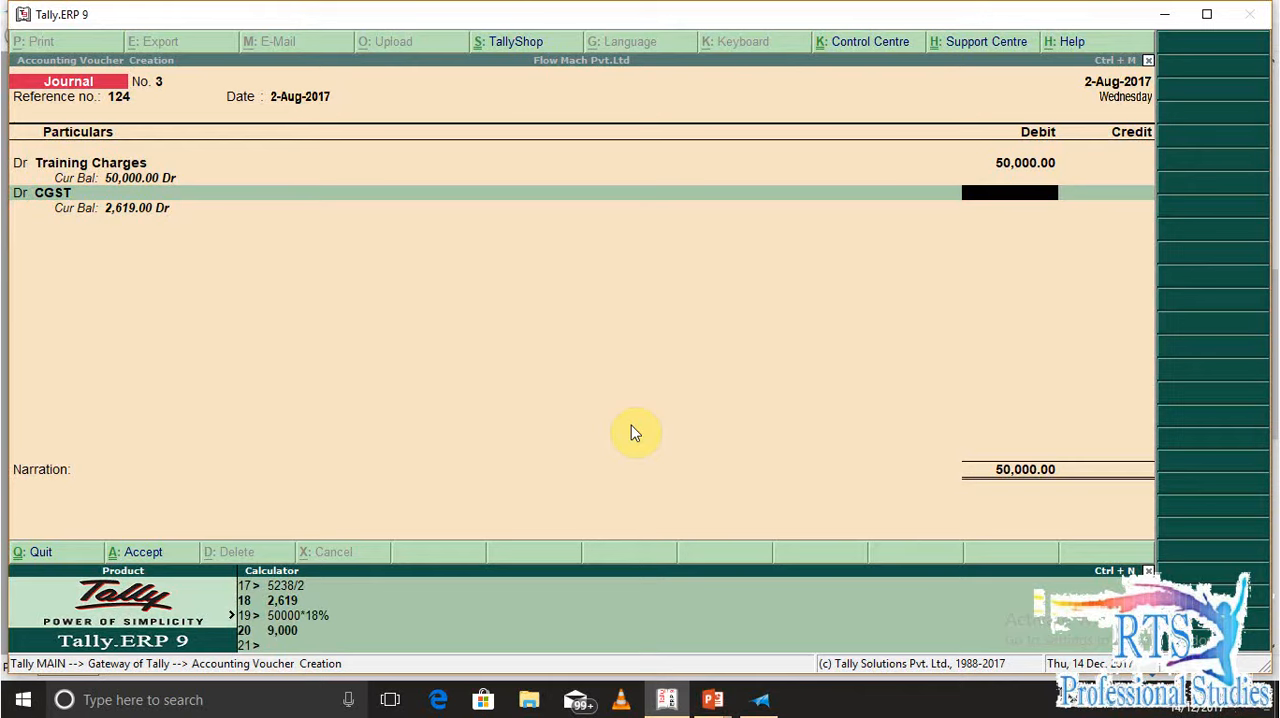
pyautogui.hotkey('ctrl', 'm')
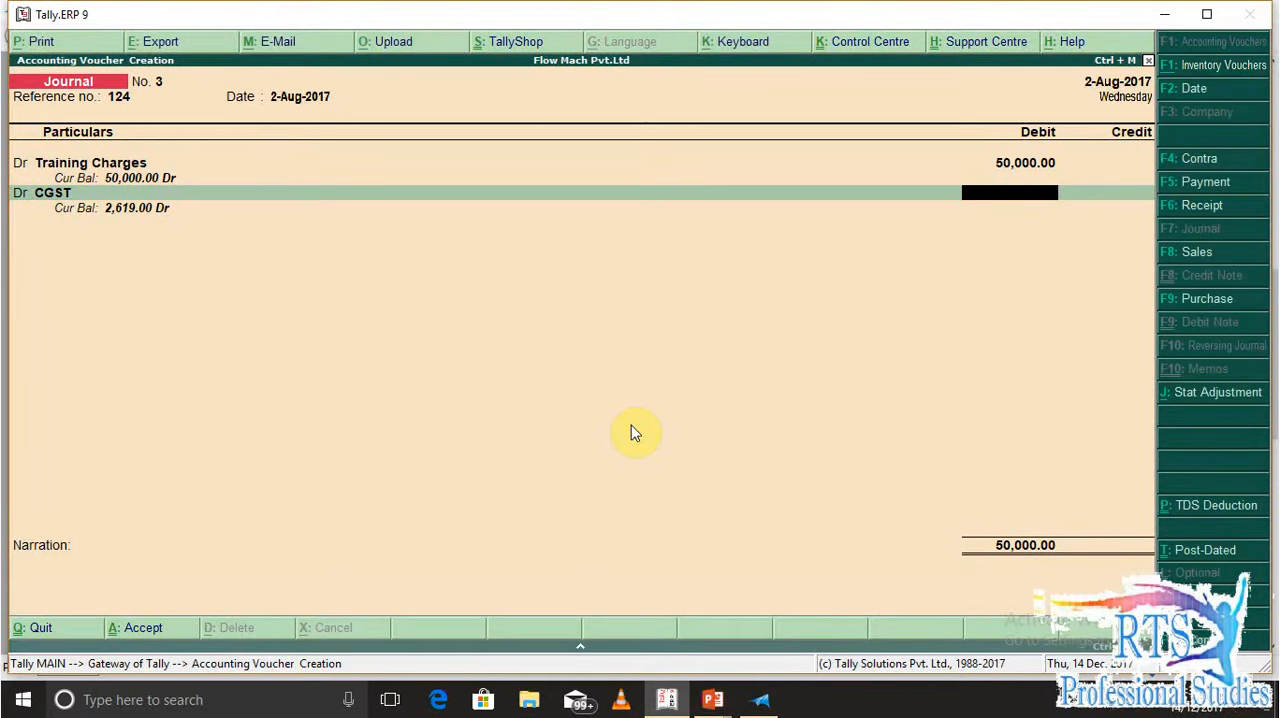
pyautogui.write('4500')
pyautogui.press('BackSpace')
pyautogui.press('BackSpace')
pyautogui.press('BackSpace')
pyautogui.press('BackSpace')
pyautogui.press('BackSpace')
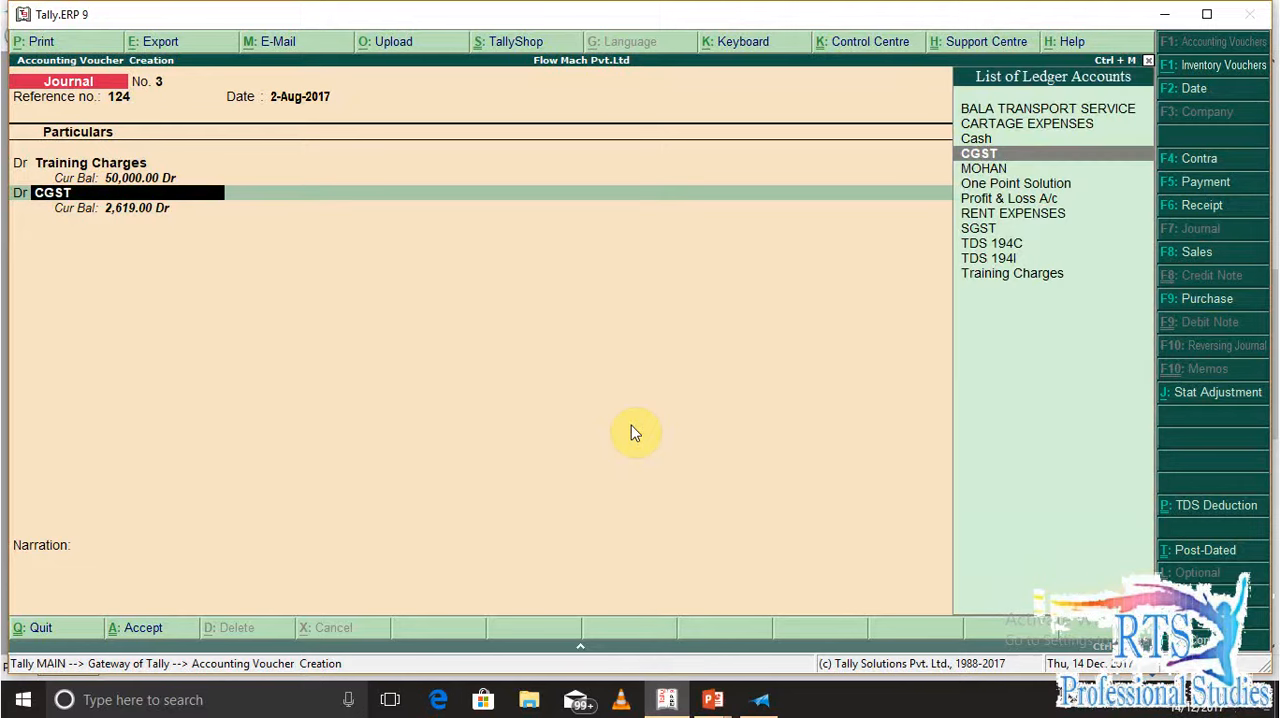
# Create a new ledger named IGST under Duties & Taxes from the second debit line's ledger field
pyautogui.hotkey('alt', 'c')
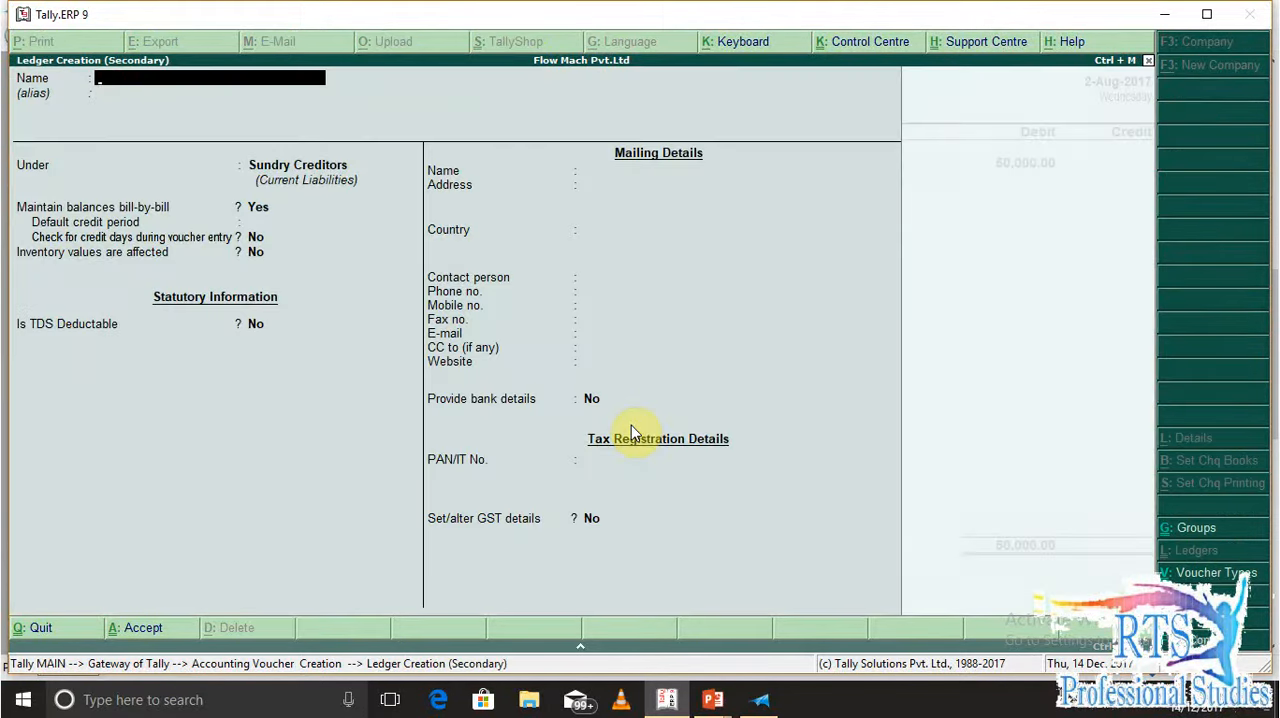
pyautogui.write('IGST')
pyautogui.press('Return')
pyautogui.press('Return')
pyautogui.write('DU')
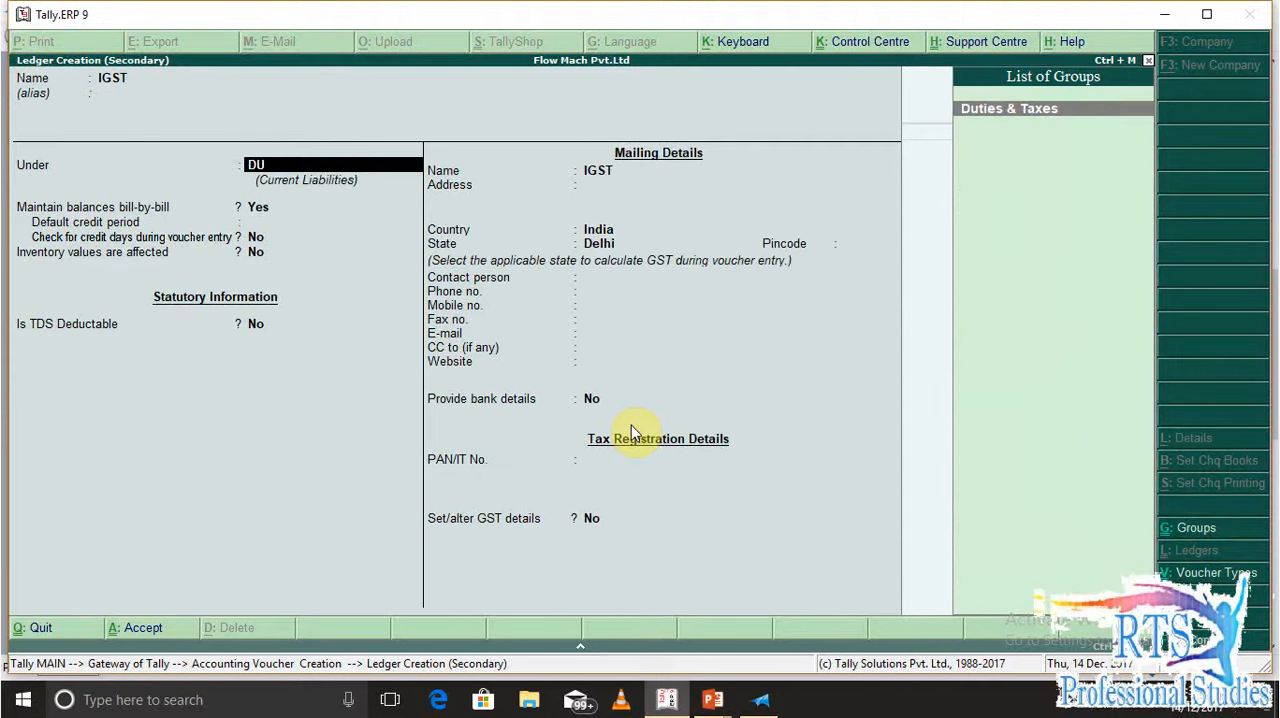
# Set the IGST ledger's duty type to GST, choose its matching tax type and save the ledger into the voucher
pyautogui.press('Return')
pyautogui.press('Up')
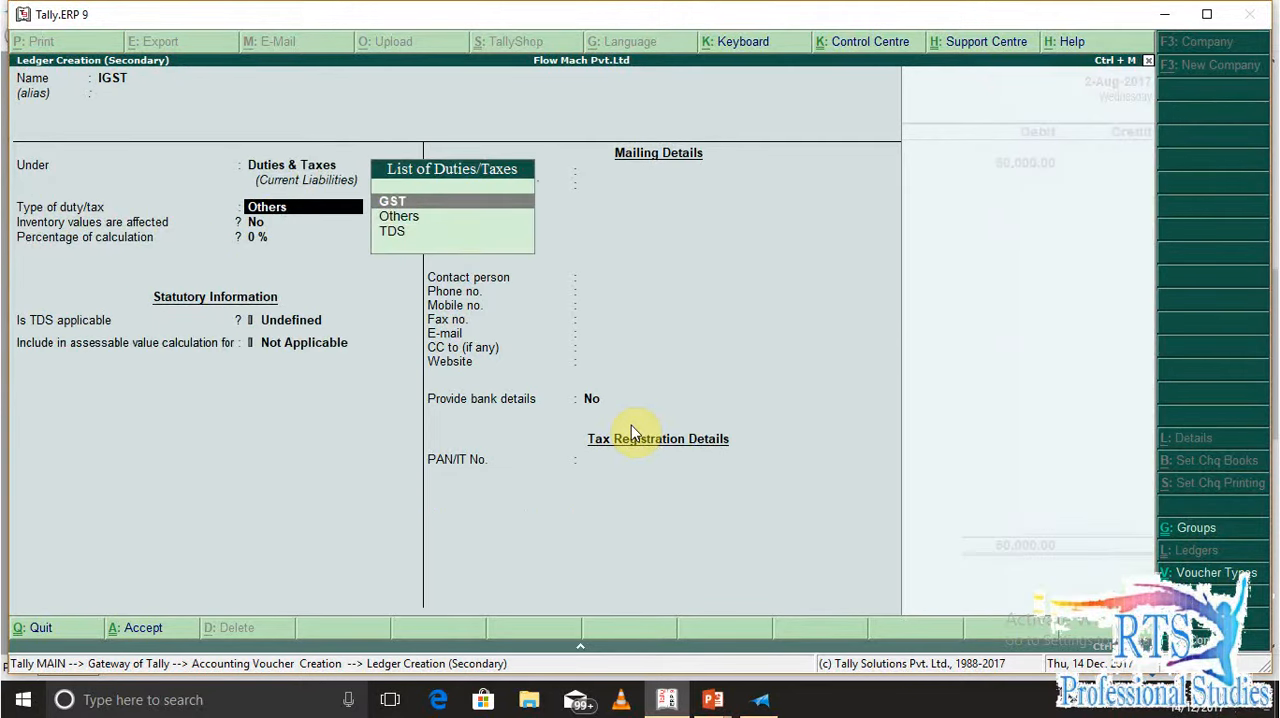
pyautogui.press('Return')
pyautogui.press('Down')
pyautogui.press('Down')
pyautogui.press('Return')
pyautogui.press('Return')
# Enter 9000 as the debit amount for IGST
pyautogui.press('Return')
pyautogui.press('Return')
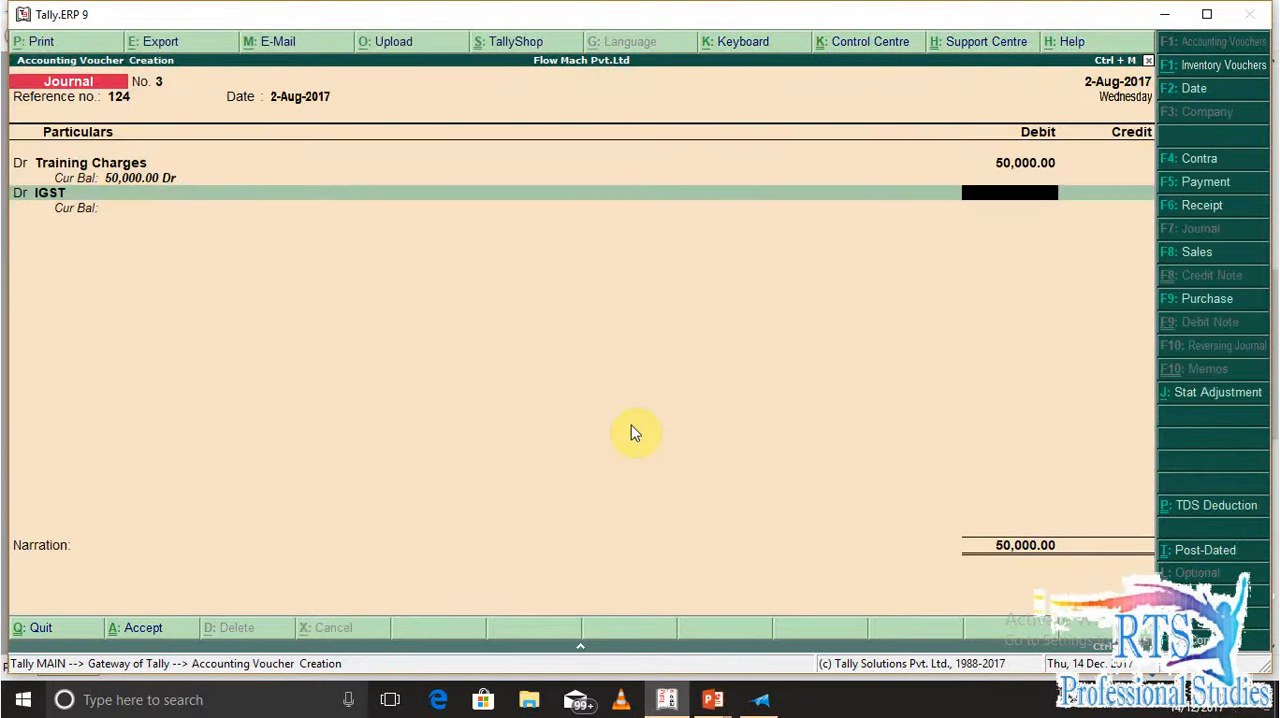
pyautogui.write('9000')
# Add One Point Solution as the credit ledger with an amount of 54,000
pyautogui.press('Return')
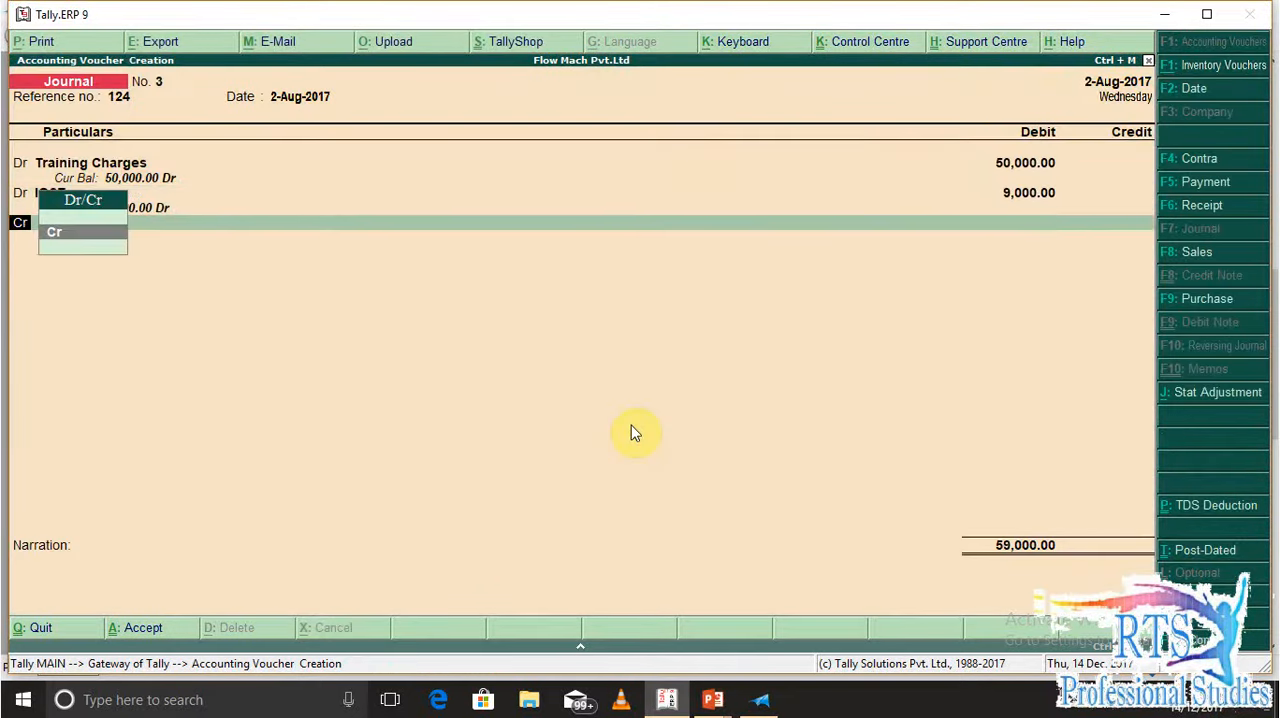
pyautogui.press('Return')
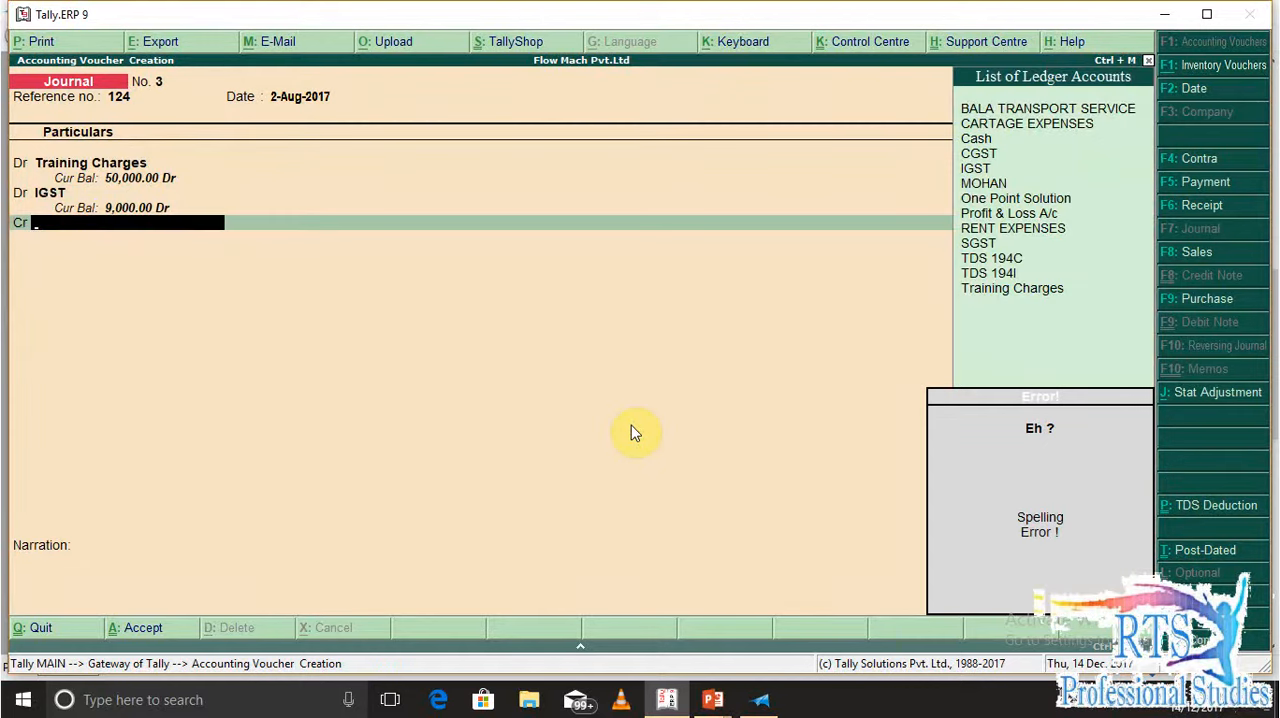
pyautogui.write('O')
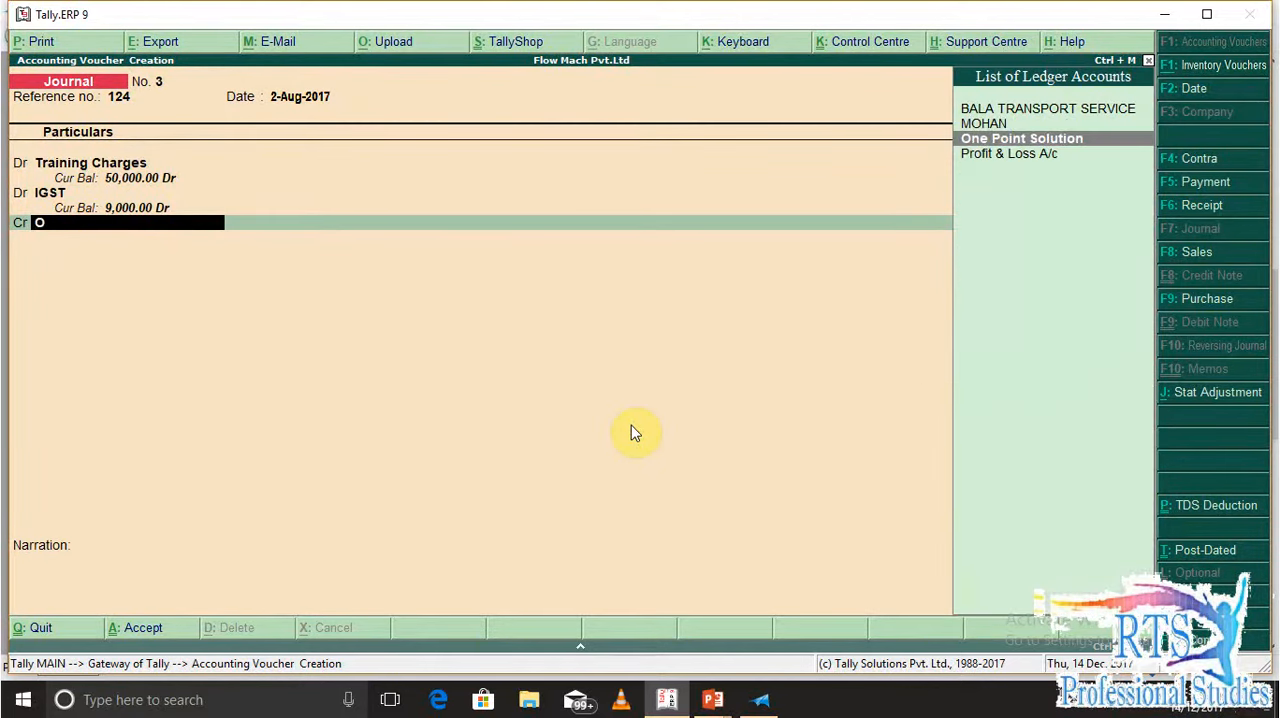
pyautogui.press('Return')
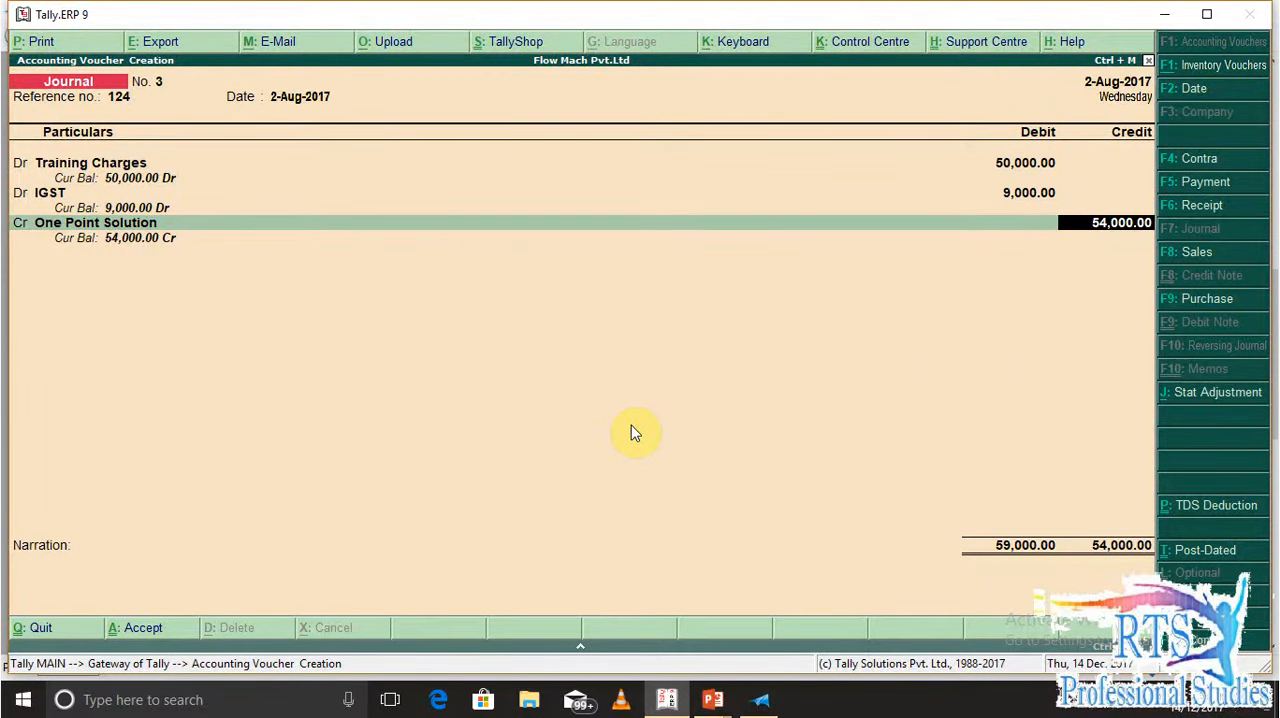
pyautogui.press('Return')
pyautogui.press('Return')
pyautogui.press('Return')
pyautogui.press('Return')
pyautogui.press('Return')
pyautogui.press('Return')
pyautogui.press('Return')
pyautogui.press('Return')
pyautogui.press('Return')
pyautogui.press('Return')
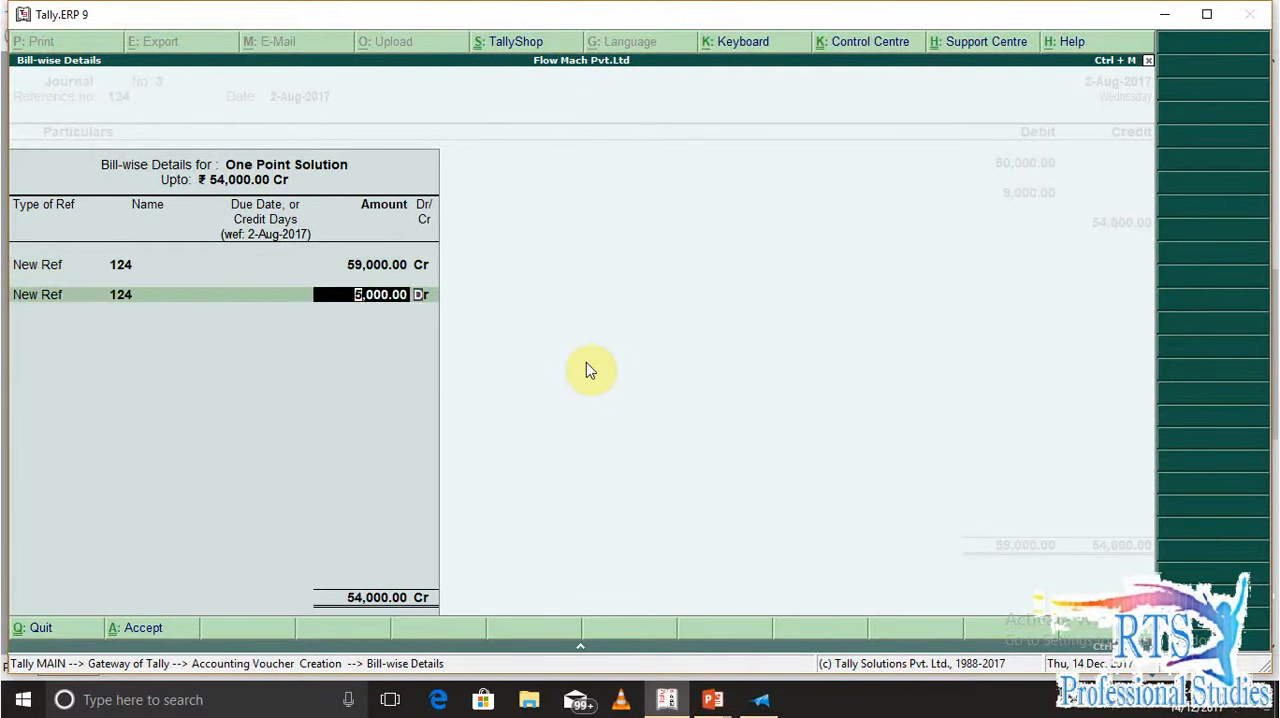
# Name the second new reference TDS for the 5,000 Dr amount and accept the bill-wise details
pyautogui.press('BackSpace')
pyautogui.press('BackSpace')
pyautogui.press('BackSpace')
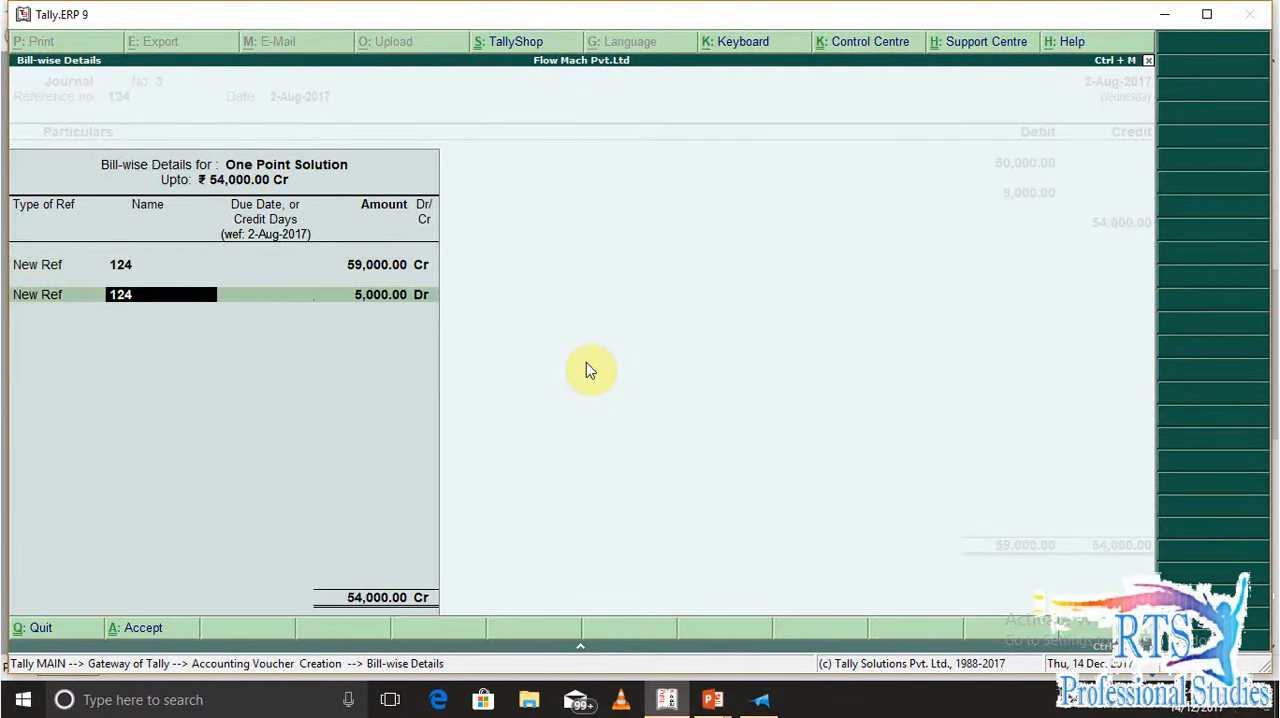
pyautogui.write('TDS')
pyautogui.press('Return')
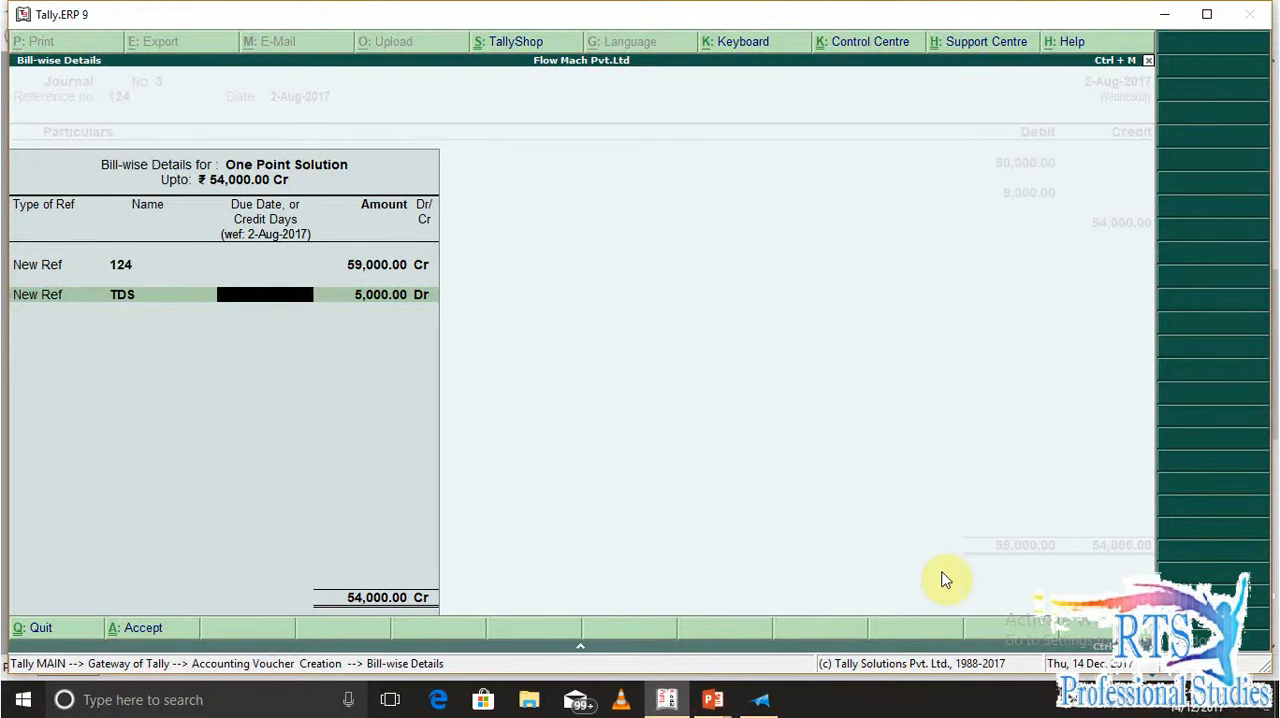
pyautogui.press('Return')
pyautogui.press('Return')
# Create a new ledger named TDS -194J from the next credit line's ledger field
pyautogui.press('Return')
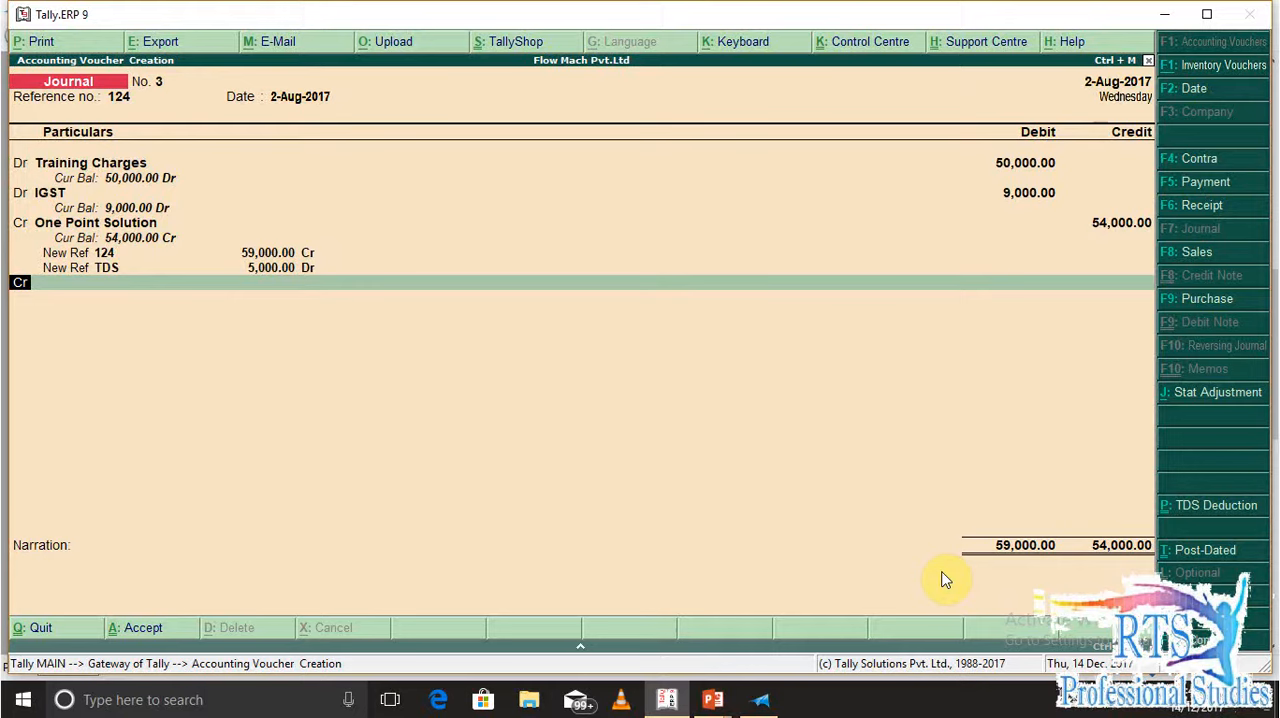
pyautogui.press('Return')
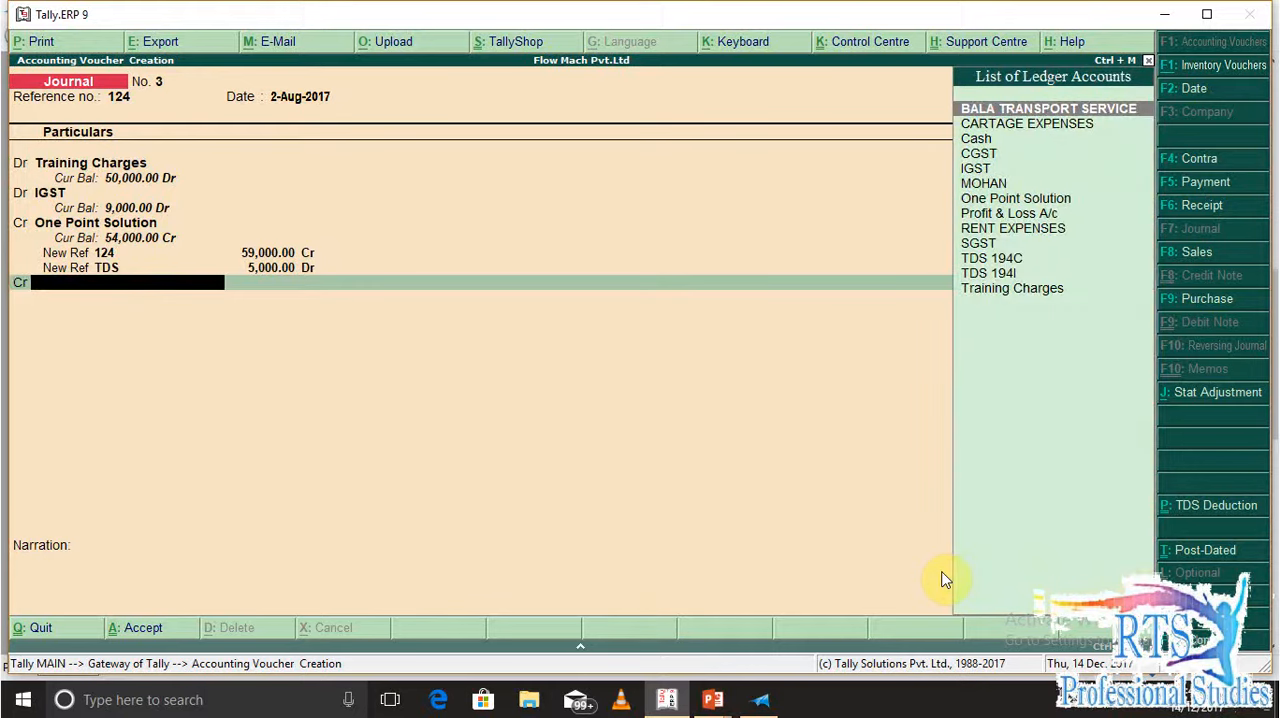
pyautogui.hotkey('alt', 'c')
pyautogui.write('194')
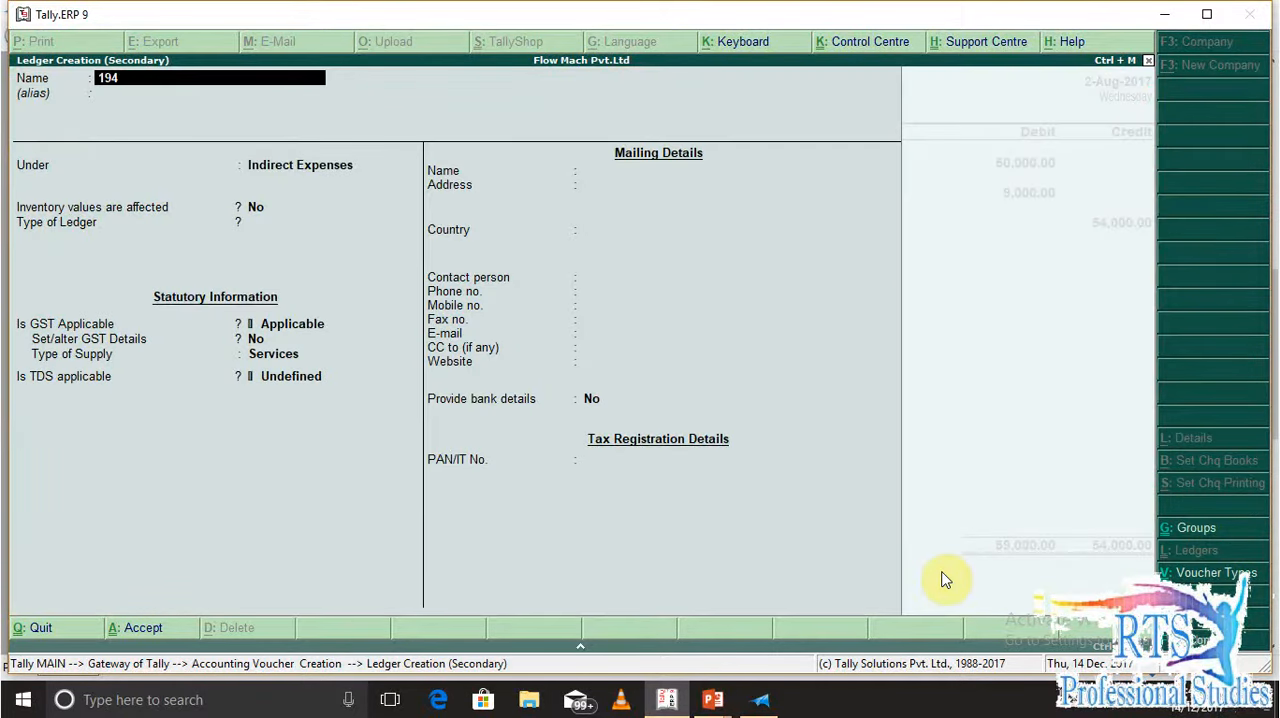
pyautogui.press('BackSpace')
pyautogui.press('BackSpace')
pyautogui.press('BackSpace')
pyautogui.write('TDS -194J')
pyautogui.press('Return')
pyautogui.press('Return')
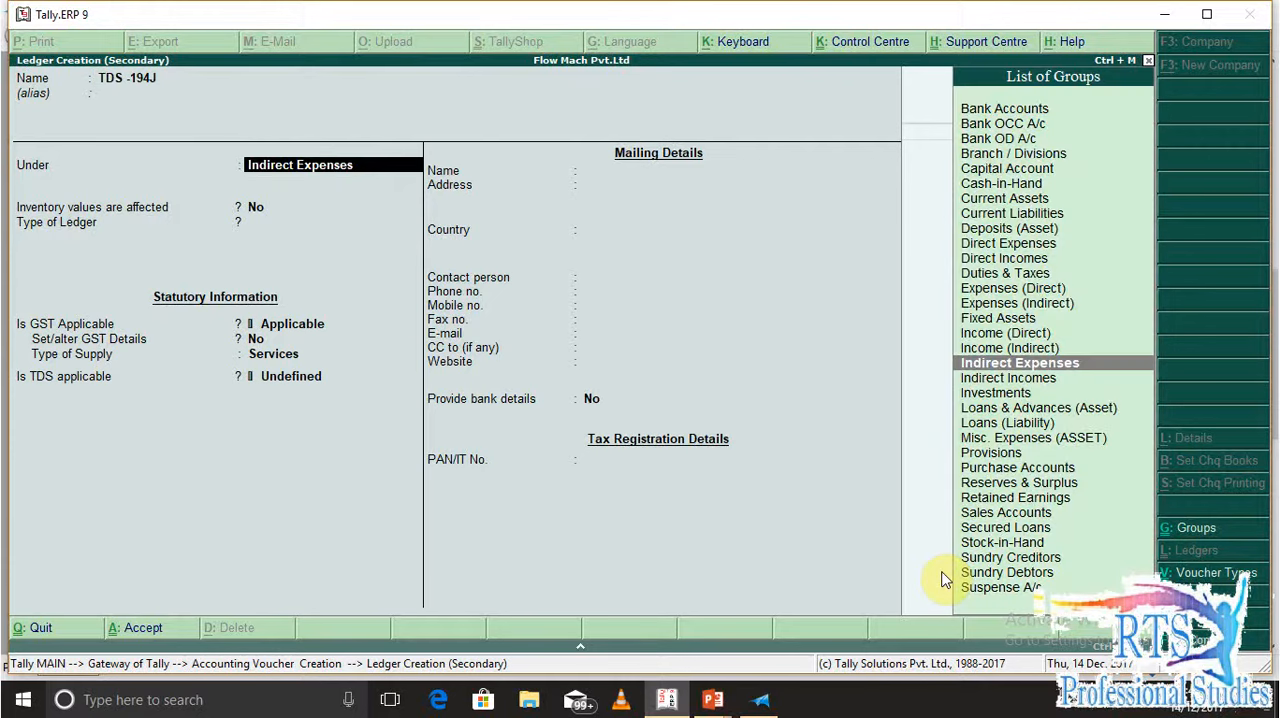
# Place the TDS -194J ledger under Duties & Taxes and set its type of duty/tax to TDS
pyautogui.write('DI')
pyautogui.press('BackSpace')
pyautogui.write('U')
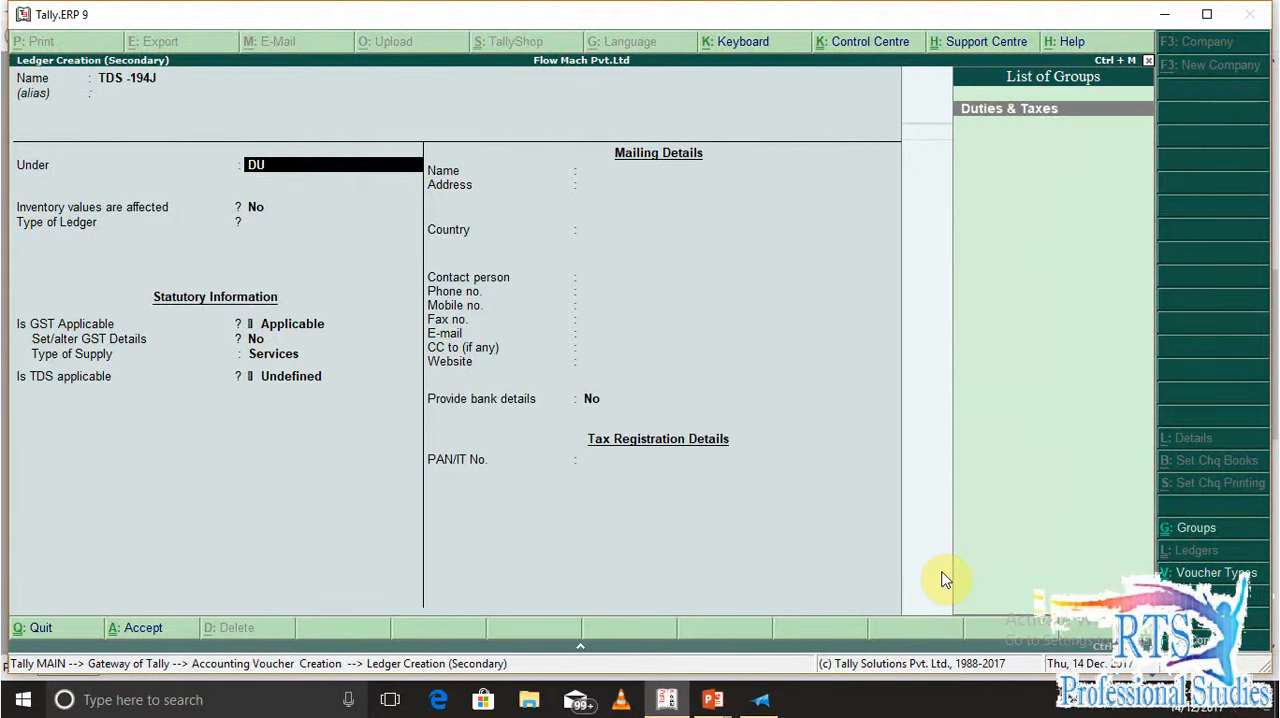
pyautogui.press('Return')
pyautogui.press('Down')
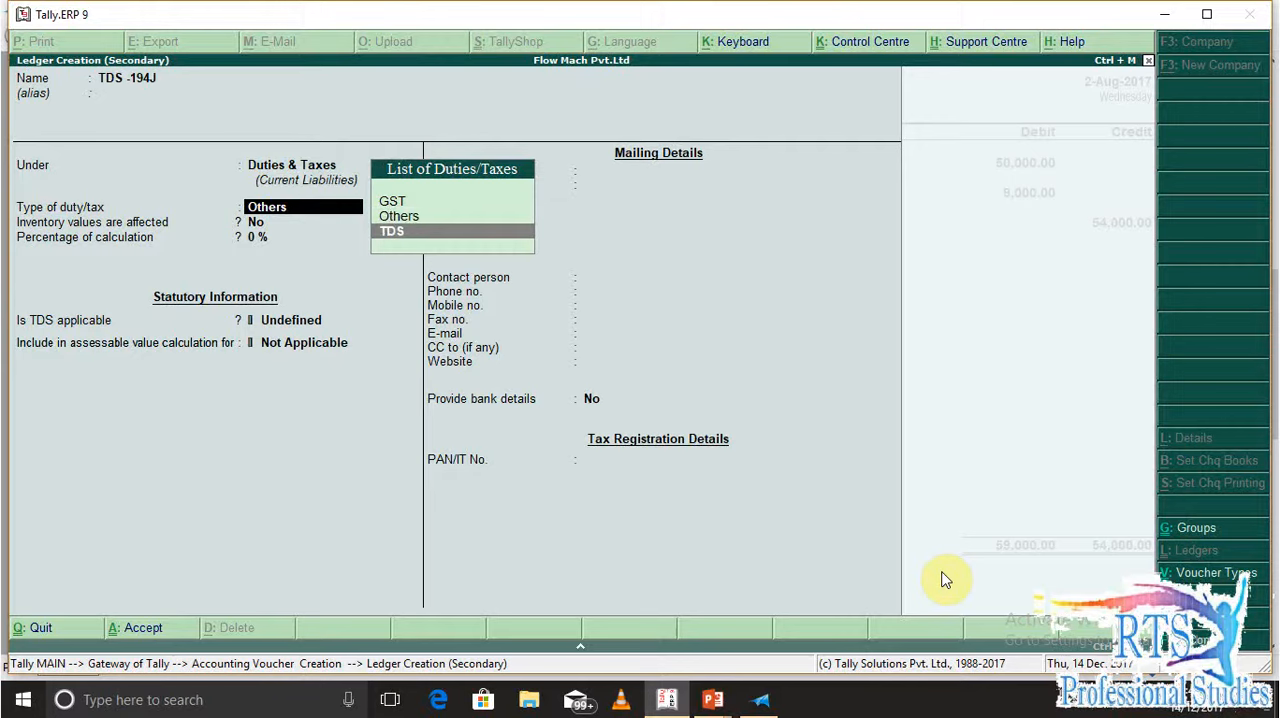
pyautogui.press('Return')
# Set the ledger's nature of payment to Professional Fee /technical Fee 194j and save it into the voucher
pyautogui.press('Down')
pyautogui.press('Down')
pyautogui.press('Down')
pyautogui.press('Down')
pyautogui.press('Down')
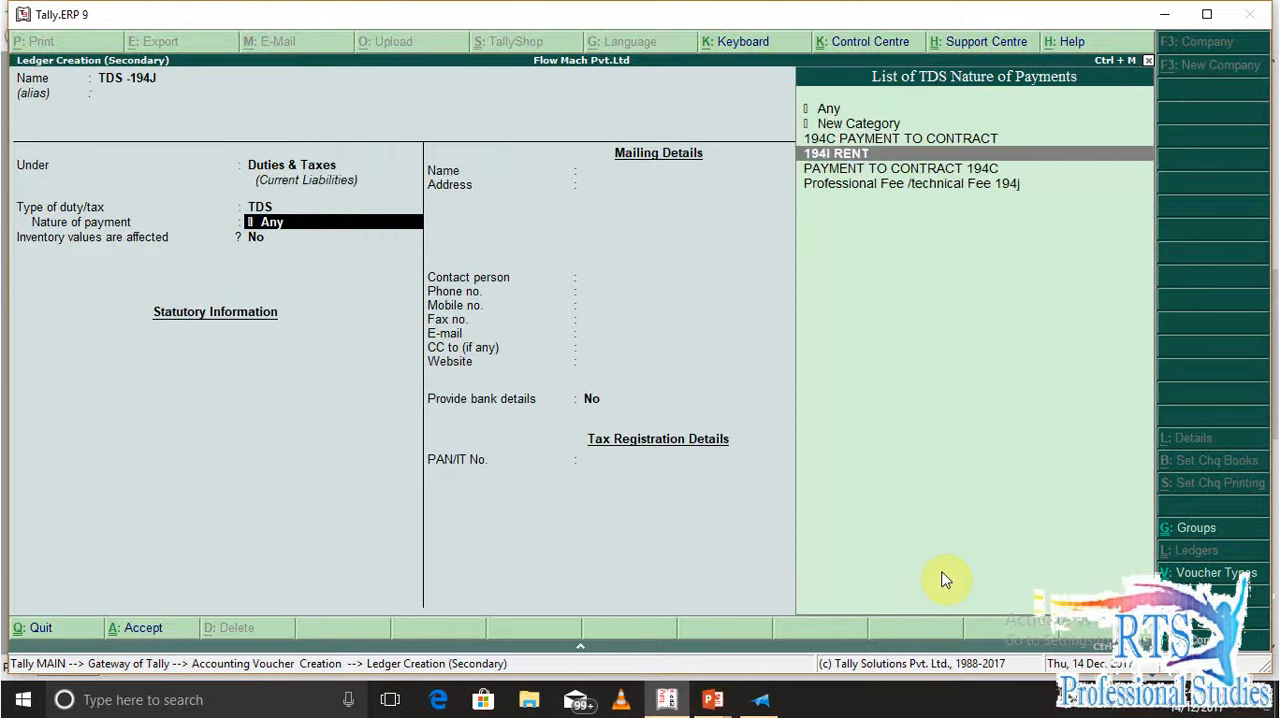
pyautogui.press('Return')
# Accept the TDS -194J credit line, save the journal voucher and leave voucher entry
pyautogui.press('Return')
pyautogui.press('Return')
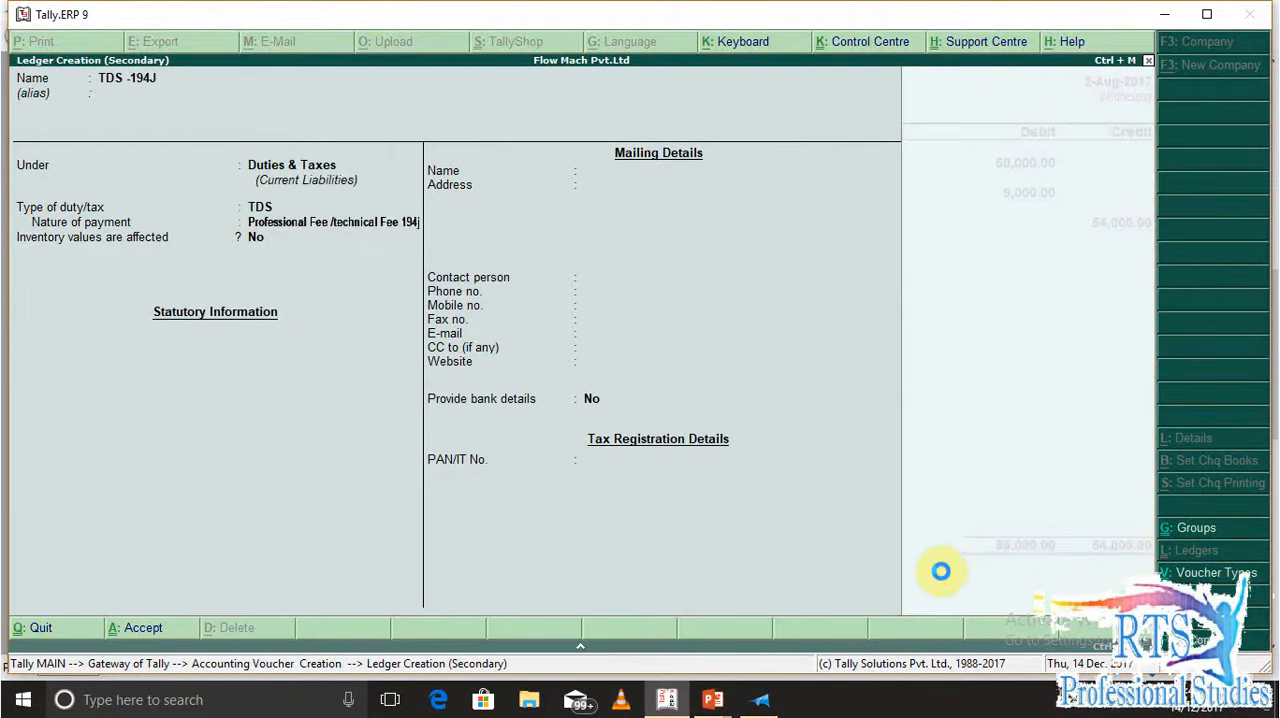
pyautogui.press('Return')
pyautogui.press('Return')
pyautogui.press('Return')
pyautogui.press('Escape')
# Open the Form 26Q TDS return from the statutory reports
pyautogui.press('Return')
pyautogui.press('Escape')
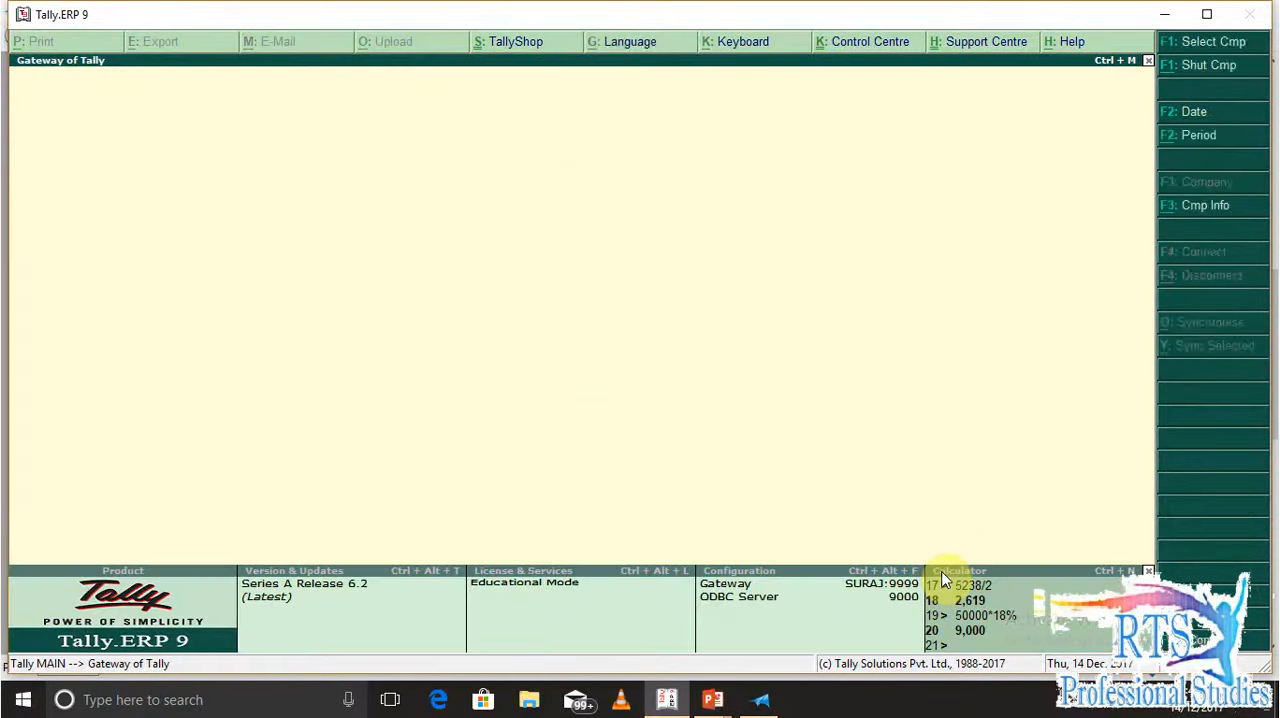
pyautogui.press('Escape')
pyautogui.press('d')
pyautogui.press('o')
pyautogui.press('Up')
pyautogui.press('Up')
pyautogui.press('Return')
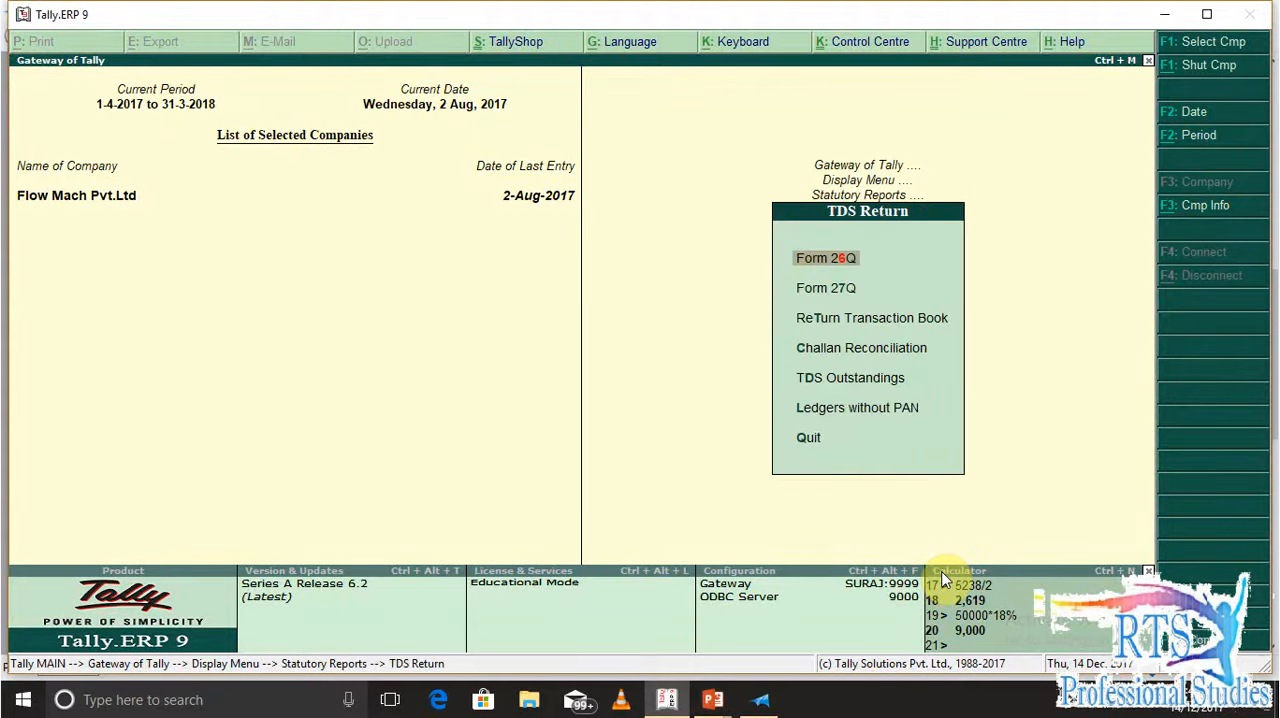
# Examine the Deduction at Normal Rate details down to One Point Solution's nature of payment, then return to the TDS returns list
pyautogui.press('Return')
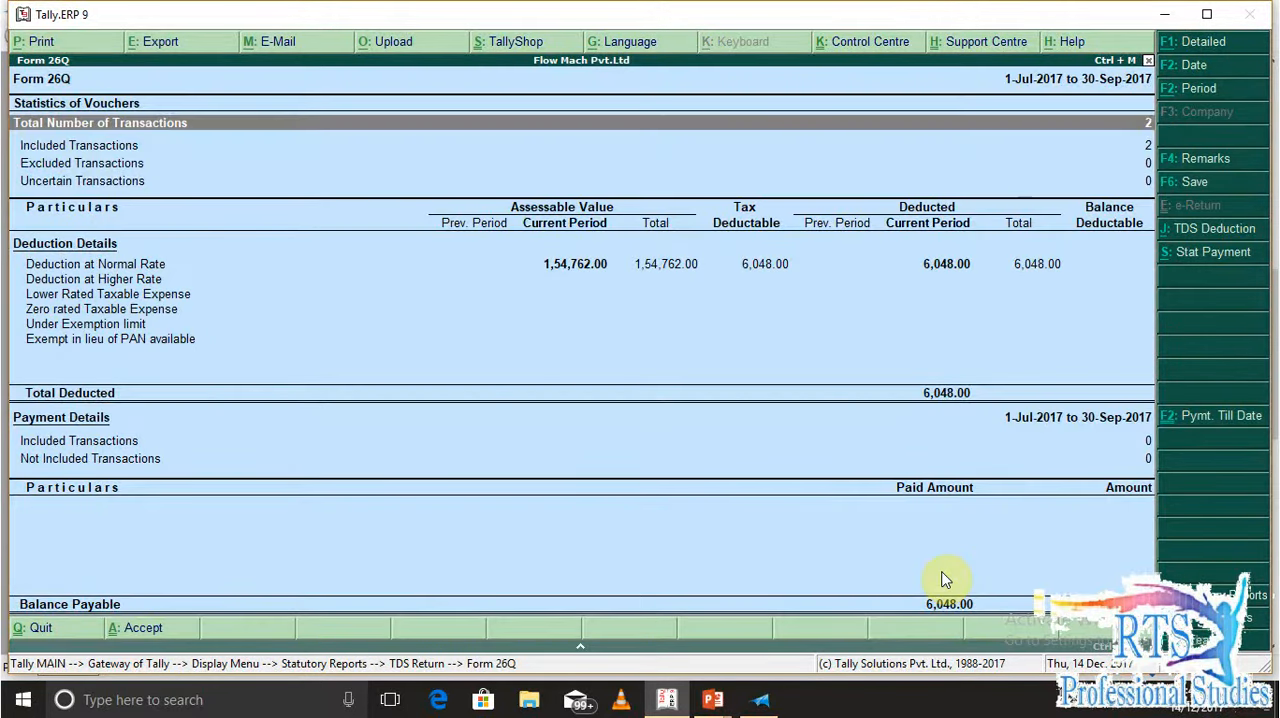
pyautogui.press('Down')
pyautogui.press('Down')
pyautogui.press('Down')
pyautogui.press('Down')
pyautogui.press('Down')
pyautogui.press('Up')
pyautogui.press('Return')
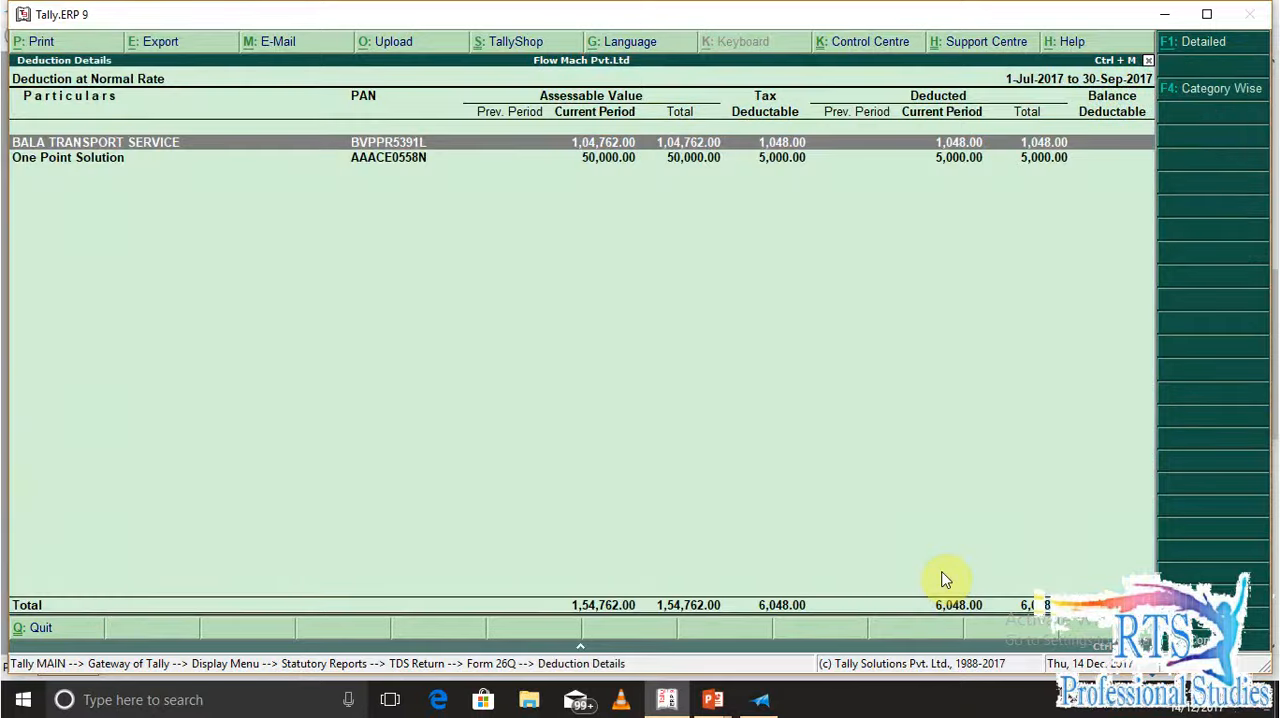
pyautogui.press('Down')
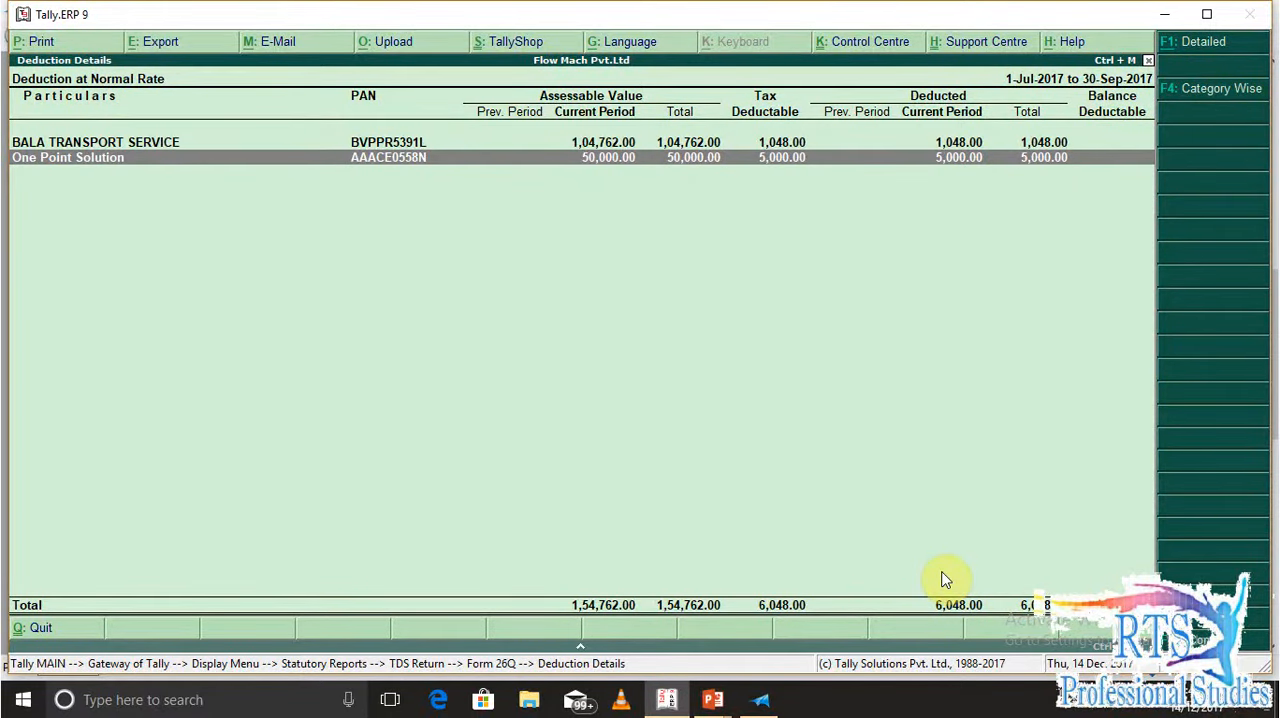
pyautogui.press('Return')
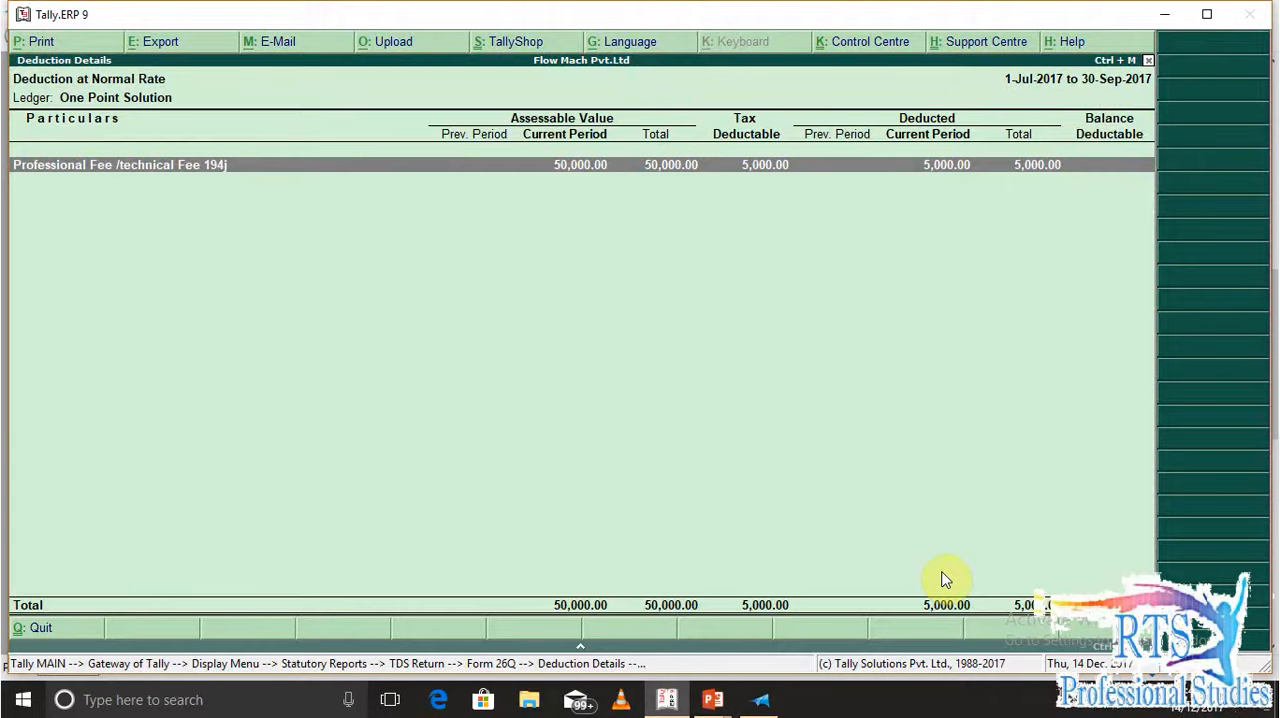
pyautogui.press('Escape')
pyautogui.press('Escape')
pyautogui.press('Escape')
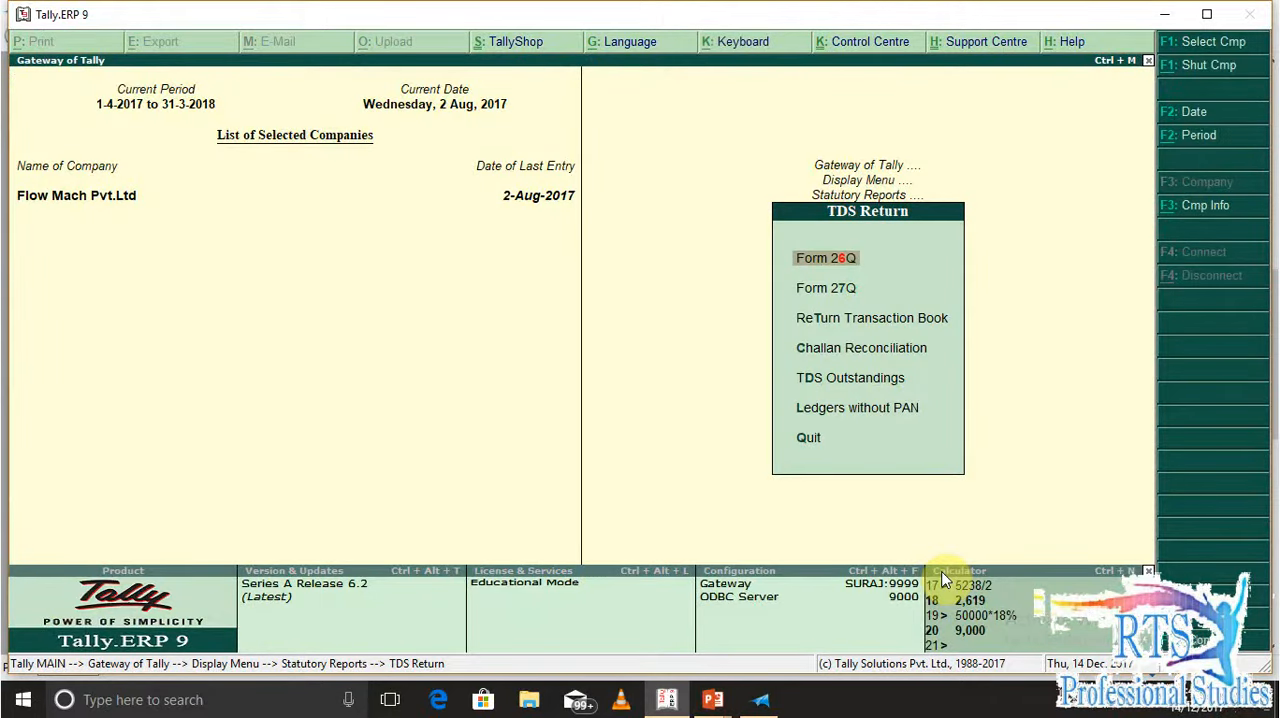
# Open the TDS Outstandings report and review the pending amounts for each nature of payment
pyautogui.press('Down')
pyautogui.press('Down')
pyautogui.press('Down')
pyautogui.press('Down')
pyautogui.press('Return')
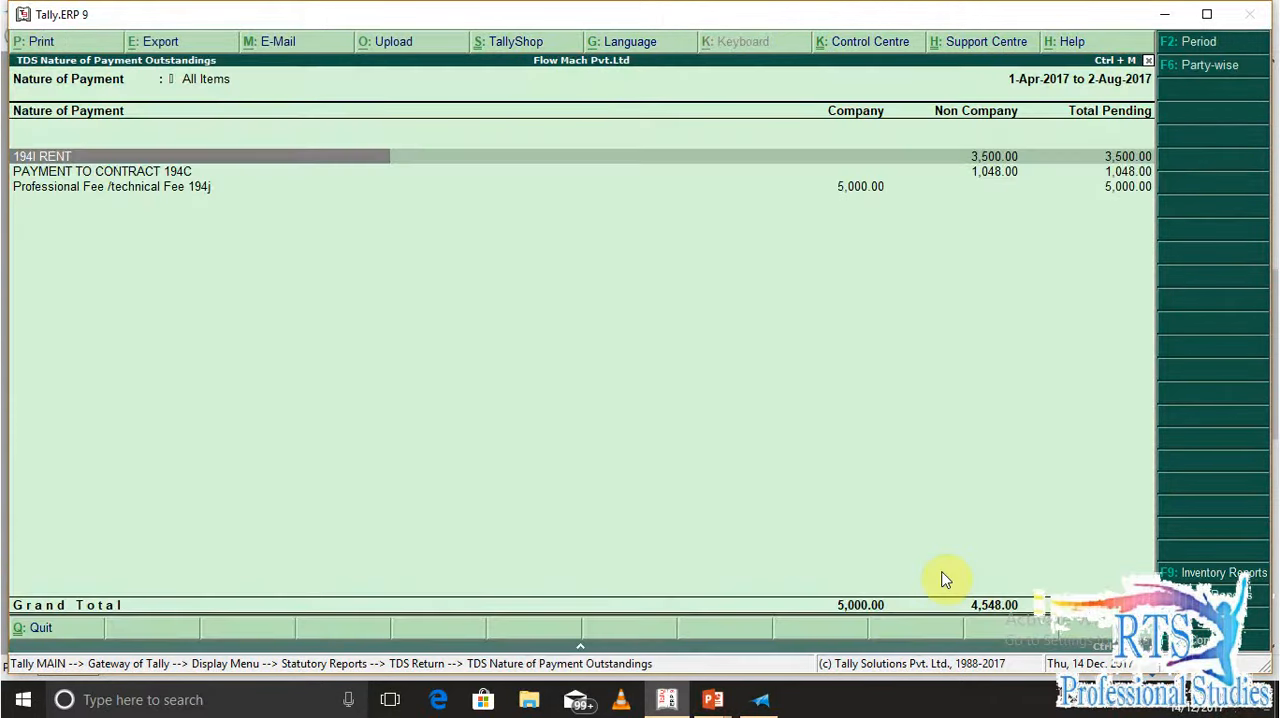
pyautogui.press('Down')
pyautogui.press('Down')
pyautogui.press('Up')
pyautogui.press('Up')
pyautogui.press('Down')
pyautogui.press('Down')
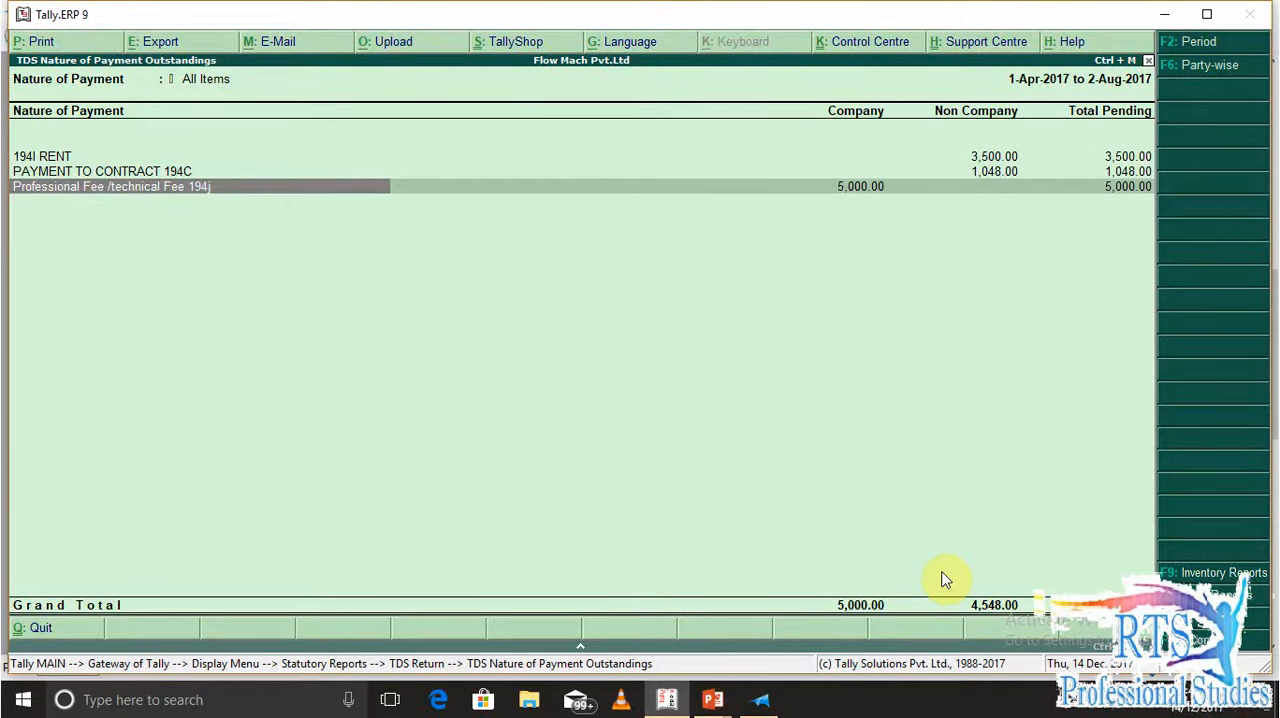
# Examine the outstanding TDS entries for 194I RENT and return to the nature of payment list
pyautogui.press('Up')
pyautogui.press('Up')
pyautogui.press('Down')
pyautogui.press('Down')
pyautogui.press('Up')
pyautogui.press('Up')
pyautogui.press('Return')
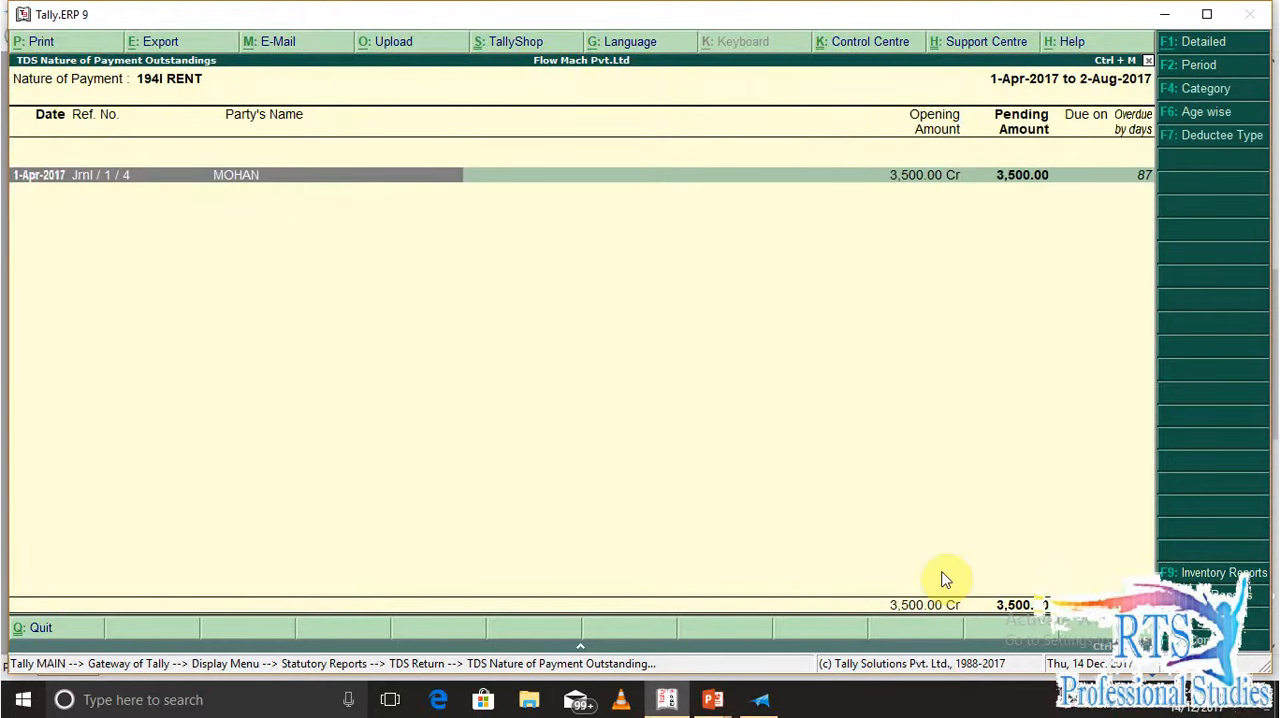
pyautogui.press('Escape')
# Examine the outstanding TDS entries for PAYMENT TO CONTRACT 194C and Professional Fee /technical Fee 194j
pyautogui.press('Down')
pyautogui.press('Return')
pyautogui.press('Escape')
pyautogui.press('Down')
pyautogui.press('Return')
pyautogui.press('Escape')
# Recheck the nature of payment outstandings and back out of the TDS reports to the main menu
pyautogui.press('Up')
pyautogui.press('Up')
pyautogui.press('Down')
pyautogui.press('Down')
pyautogui.press('Up')
pyautogui.press('Up')
pyautogui.press('Escape')
pyautogui.press('Escape')
pyautogui.press('Escape')
pyautogui.press('Escape')
pyautogui.press('Escape')
pyautogui.press('n')
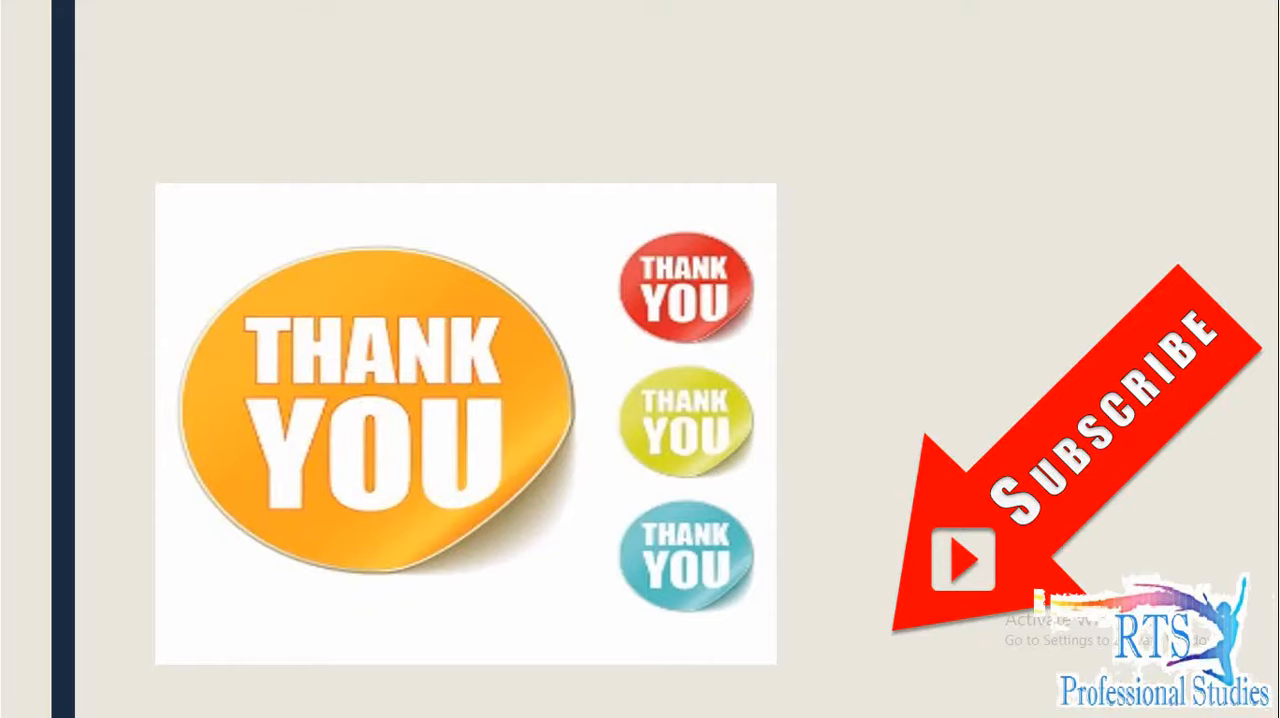